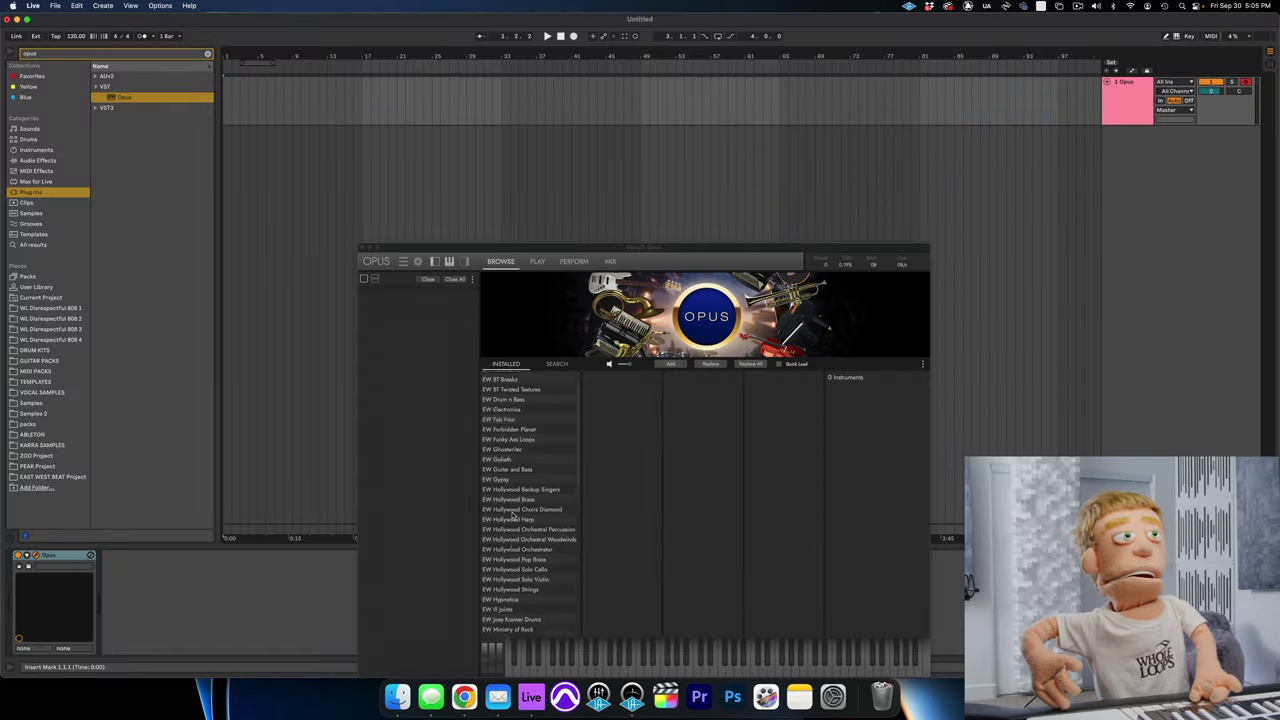
# Step: Load a Persian Empire performance patch from the EW Silk library
pyautogui.scroll(-10, 513, 517)
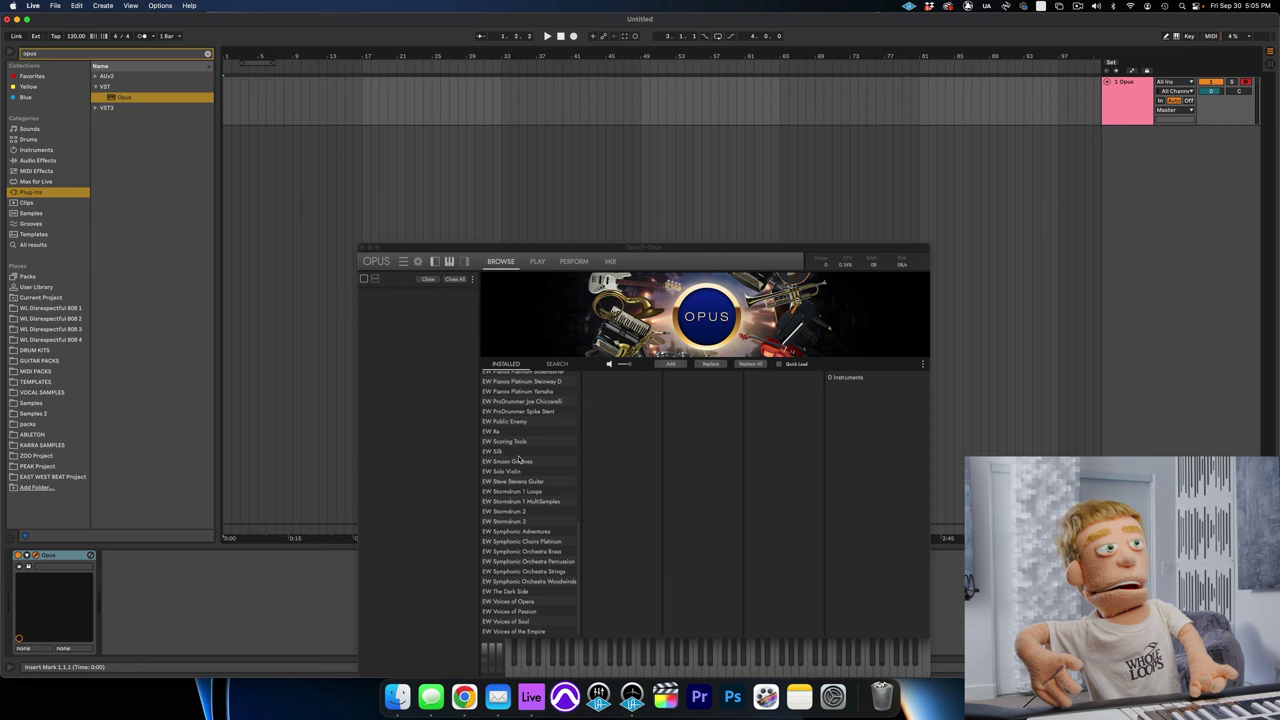
pyautogui.click(511, 432)
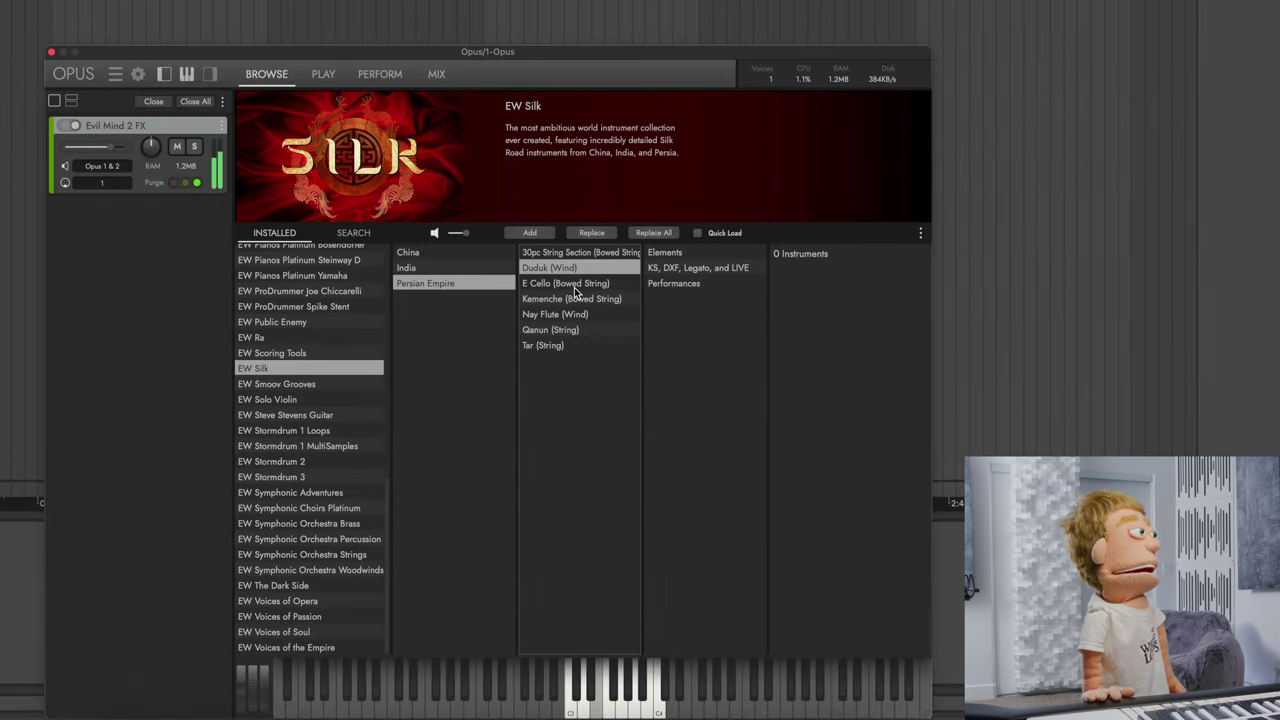
pyautogui.click(673, 283)
pyautogui.doubleClick(830, 301)
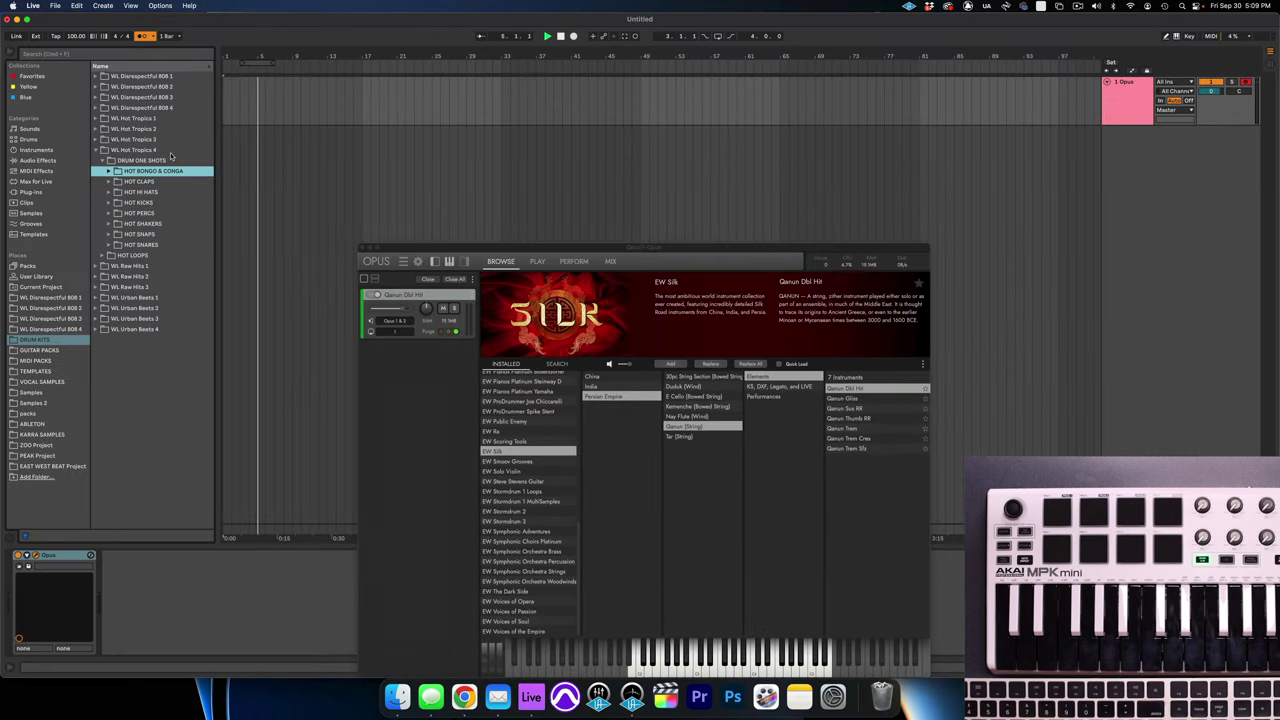
# Step: Browse the WL Hot Tropics 4 drum one-shots, and open the 100BPM folder under Hot Loops in WL Hot Tropics 3
pyautogui.click(156, 194)
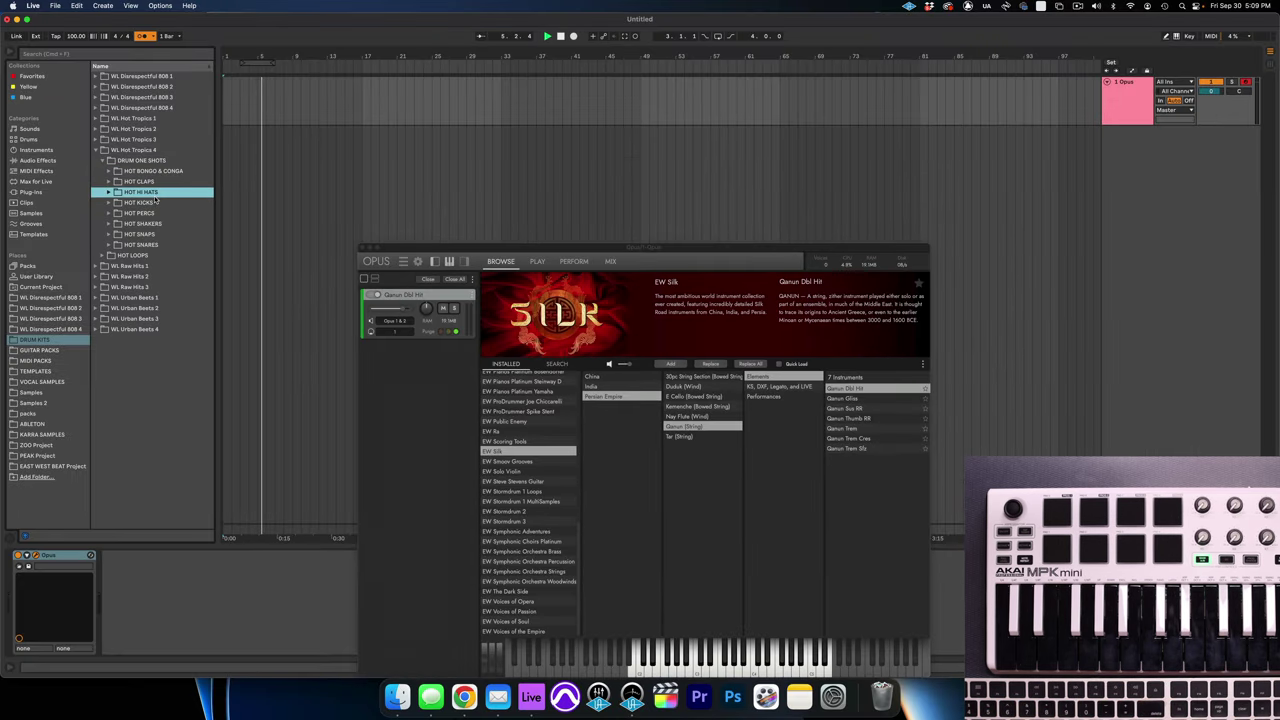
pyautogui.click(155, 233)
pyautogui.press('Up')
pyautogui.press('Up')
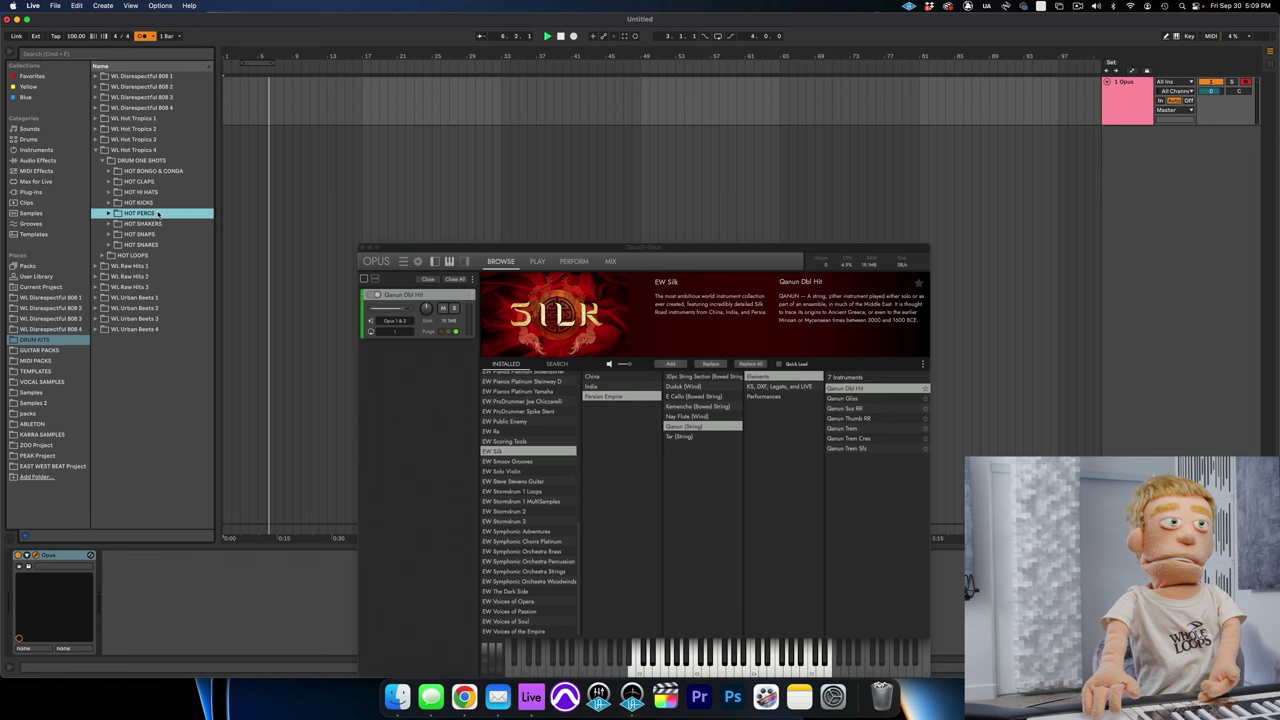
pyautogui.press('Right')
pyautogui.press('Down')
pyautogui.press('Down')
pyautogui.press('Down')
pyautogui.press('Left')
pyautogui.press('Left')
pyautogui.press('Left')
pyautogui.press('Left')
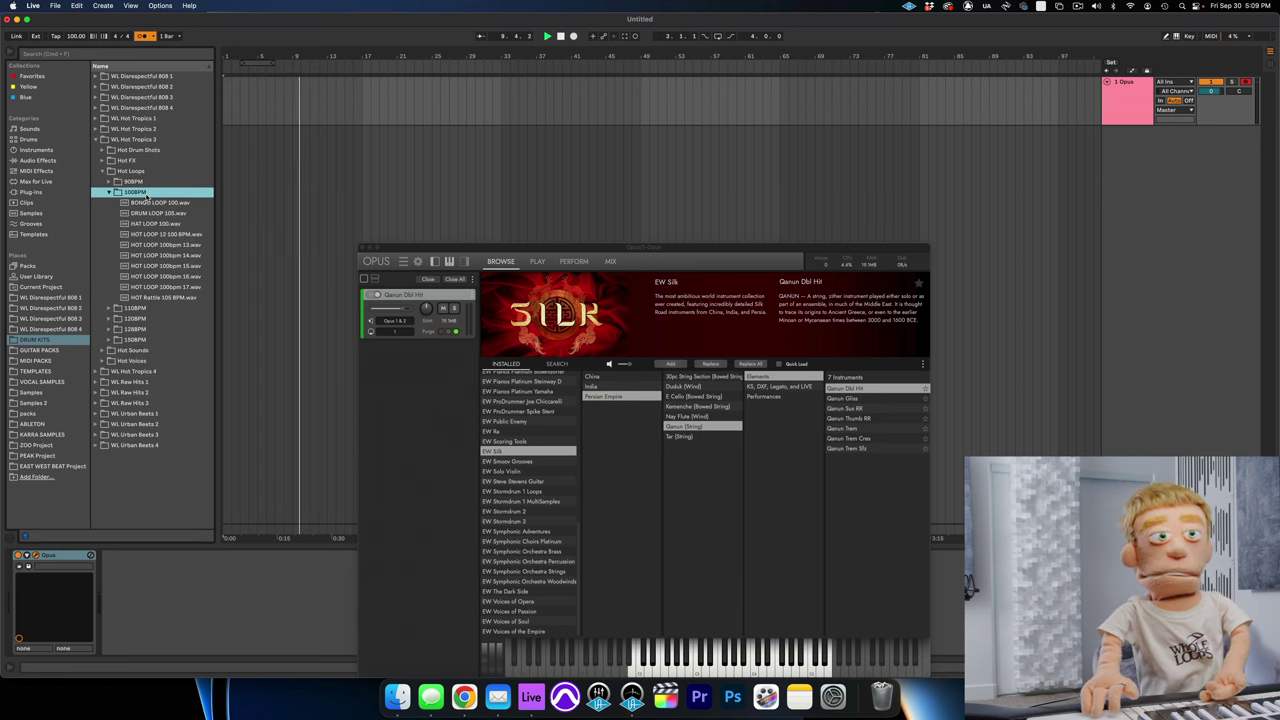
# Step: Audition the drum loops in the 100BPM folder, from HOT LOOP 100bpm 15 to HOT LOOP 100bpm 17
pyautogui.press('Down')
pyautogui.click(157, 263)
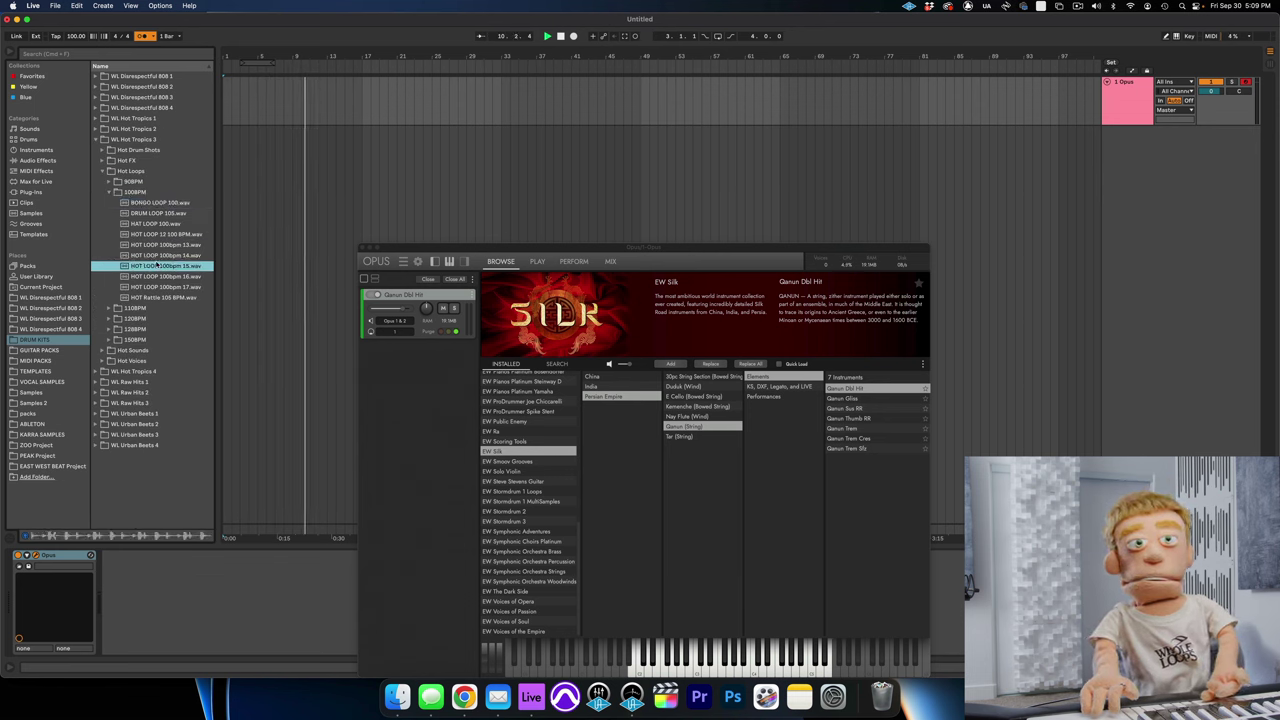
pyautogui.press('Down')
pyautogui.press('Down')
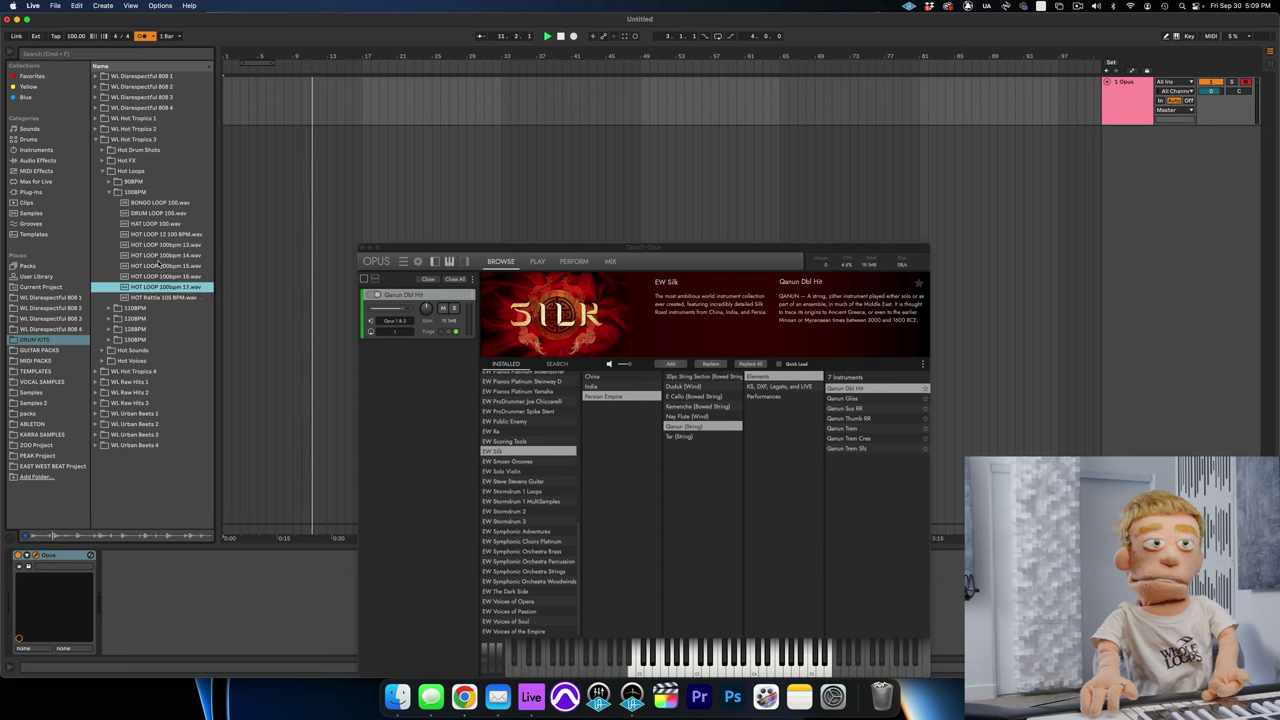
pyautogui.press('Down')
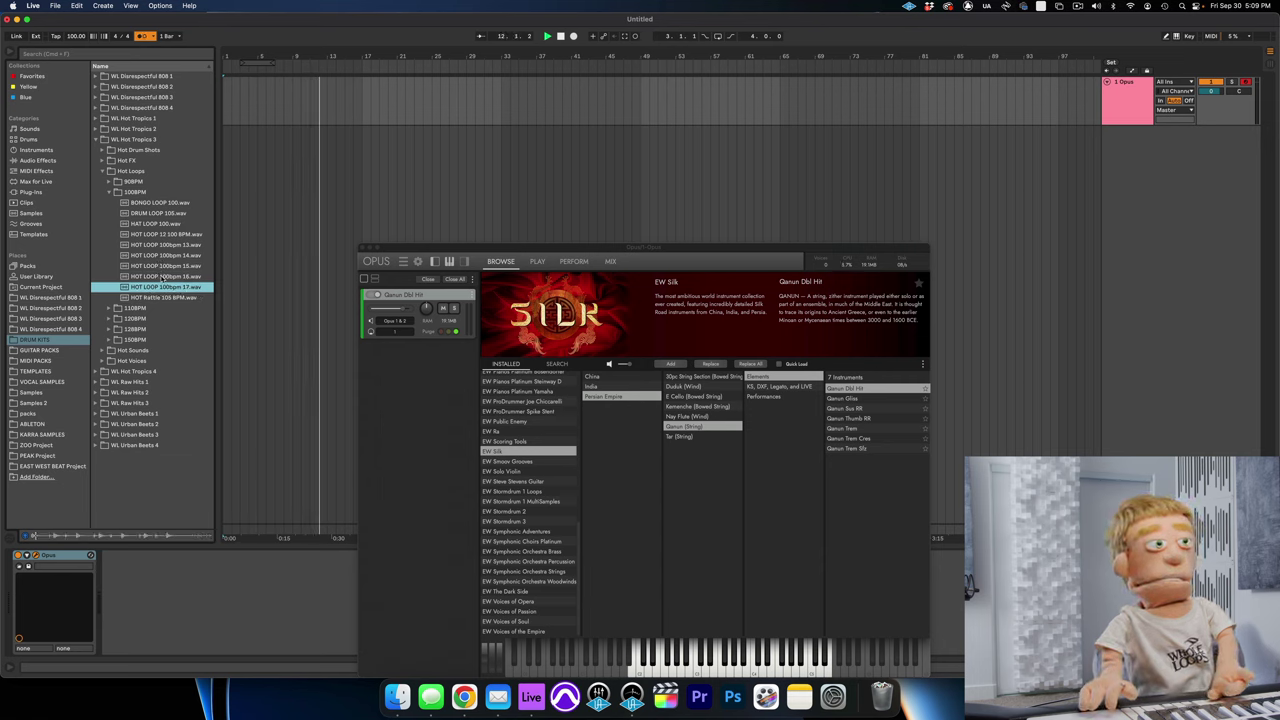
# Step: Place HOT LOOP 100bpm 17 on a new audio track at bar 17 and trim it to end at bar 33
pyautogui.click(160, 285)
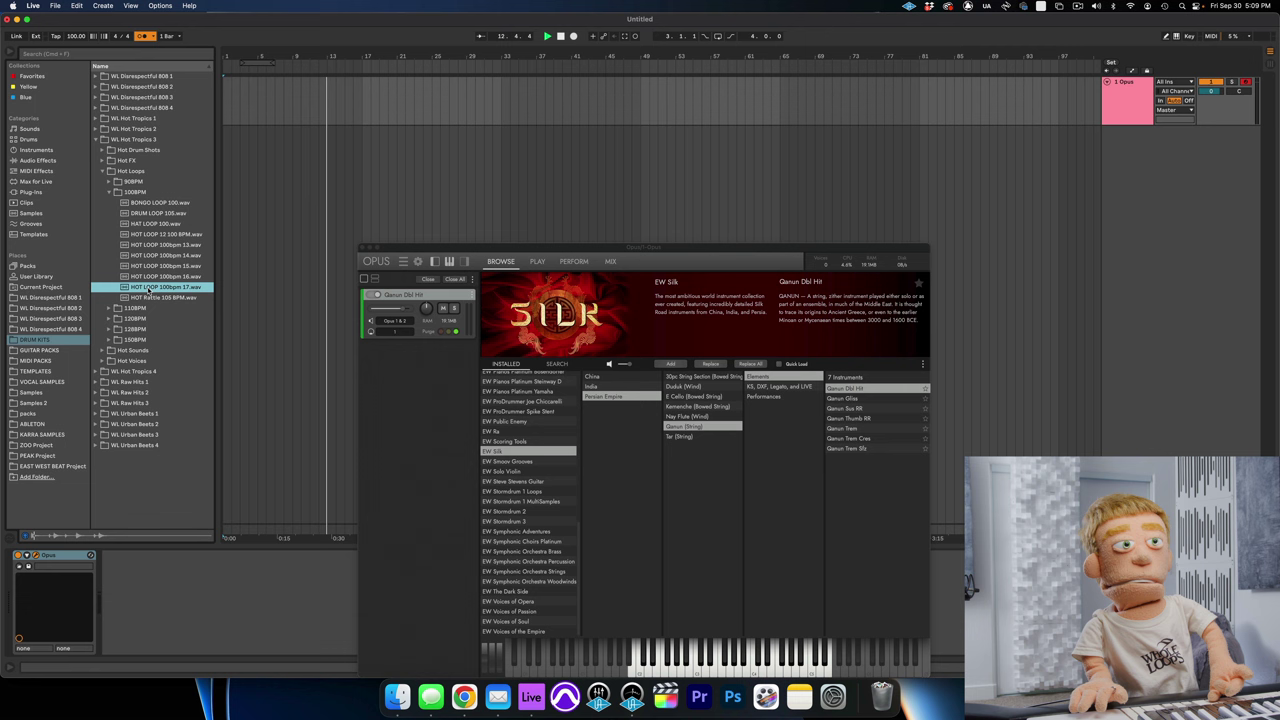
pyautogui.moveTo(160, 285); pyautogui.dragTo(228, 84)
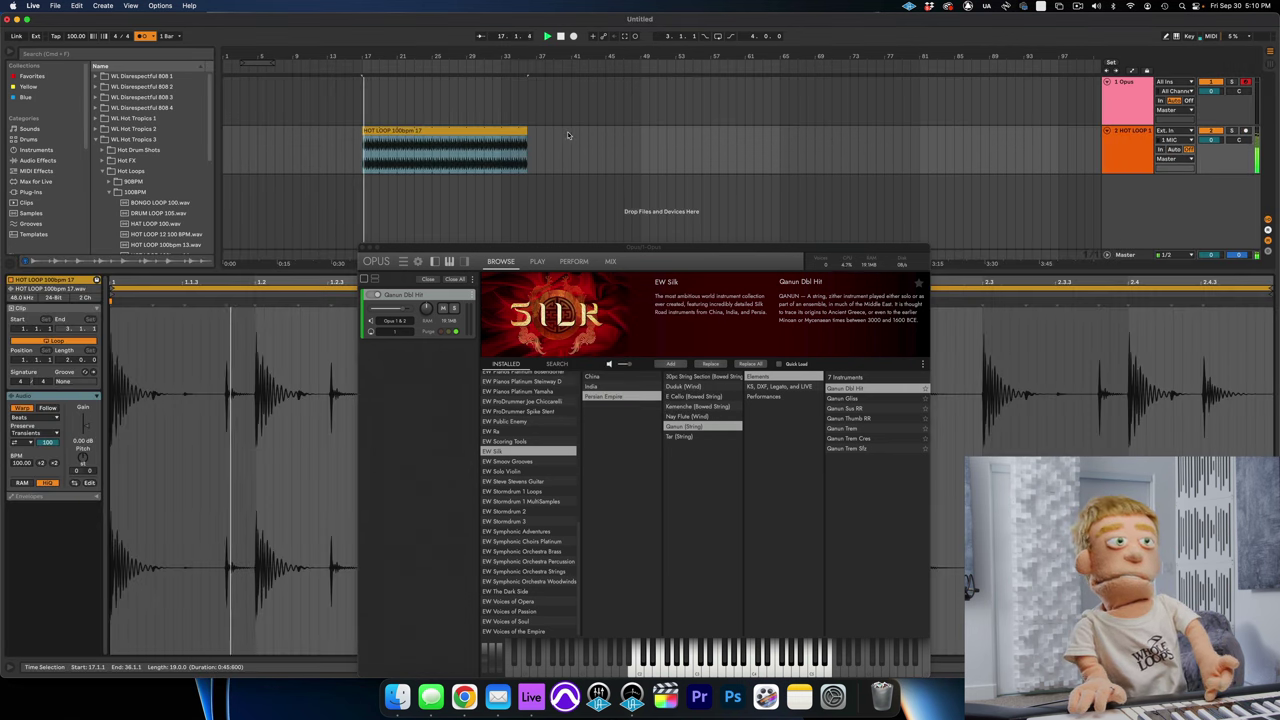
pyautogui.moveTo(527, 145); pyautogui.dragTo(501, 142)
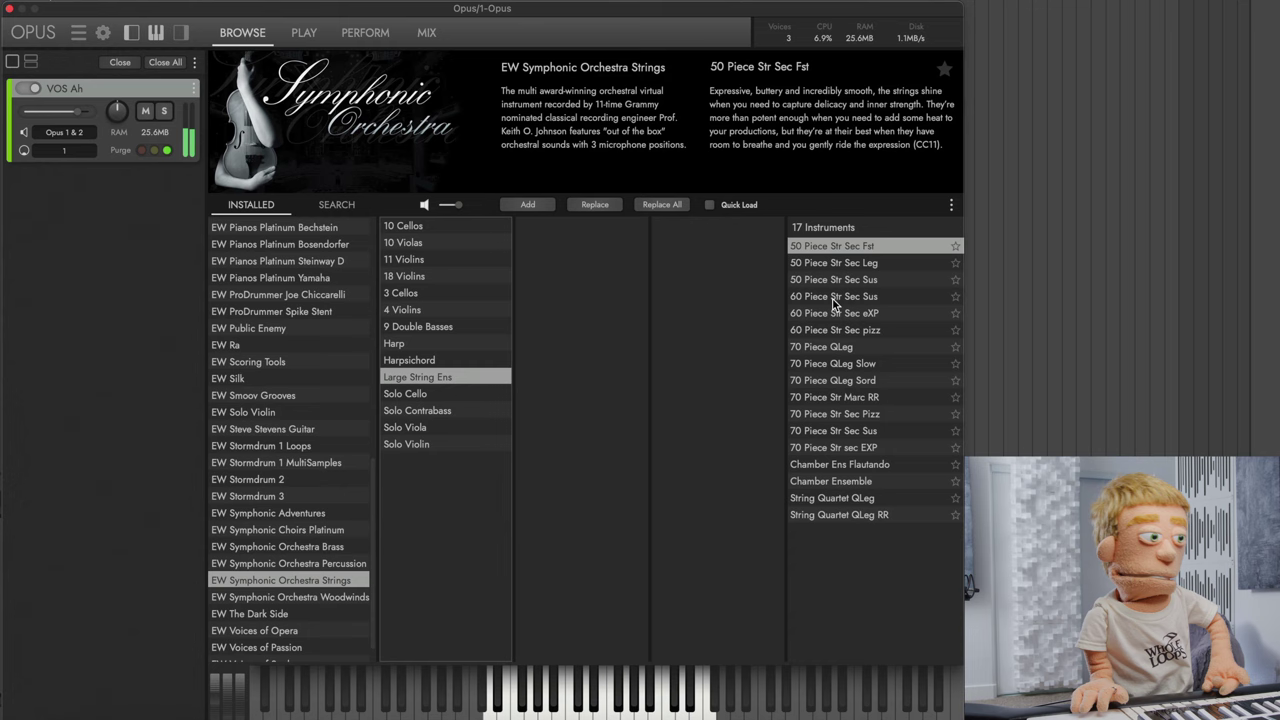
# Step: Try 60 Piece Str Sec eXP and 50 Piece Str Sec Fst from Large String Ens, and load 60 Piece Str Sec pizz
pyautogui.click(853, 313)
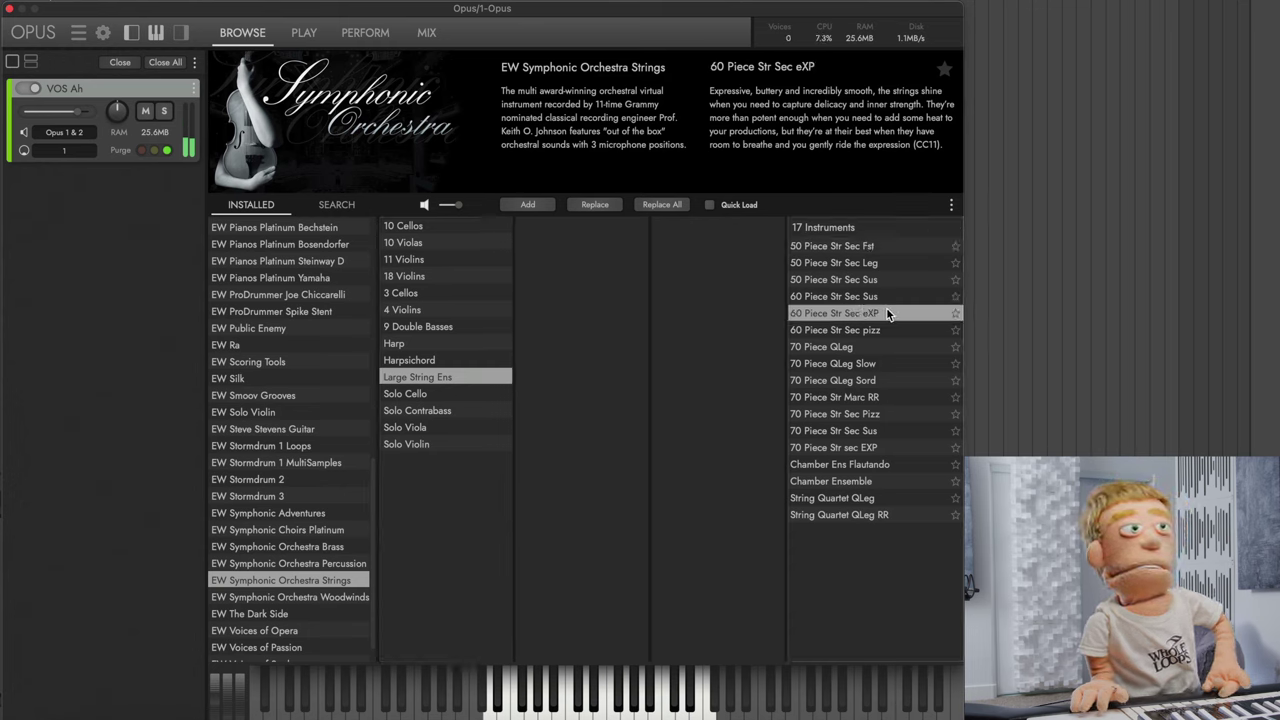
pyautogui.doubleClick(887, 314)
pyautogui.click(876, 297)
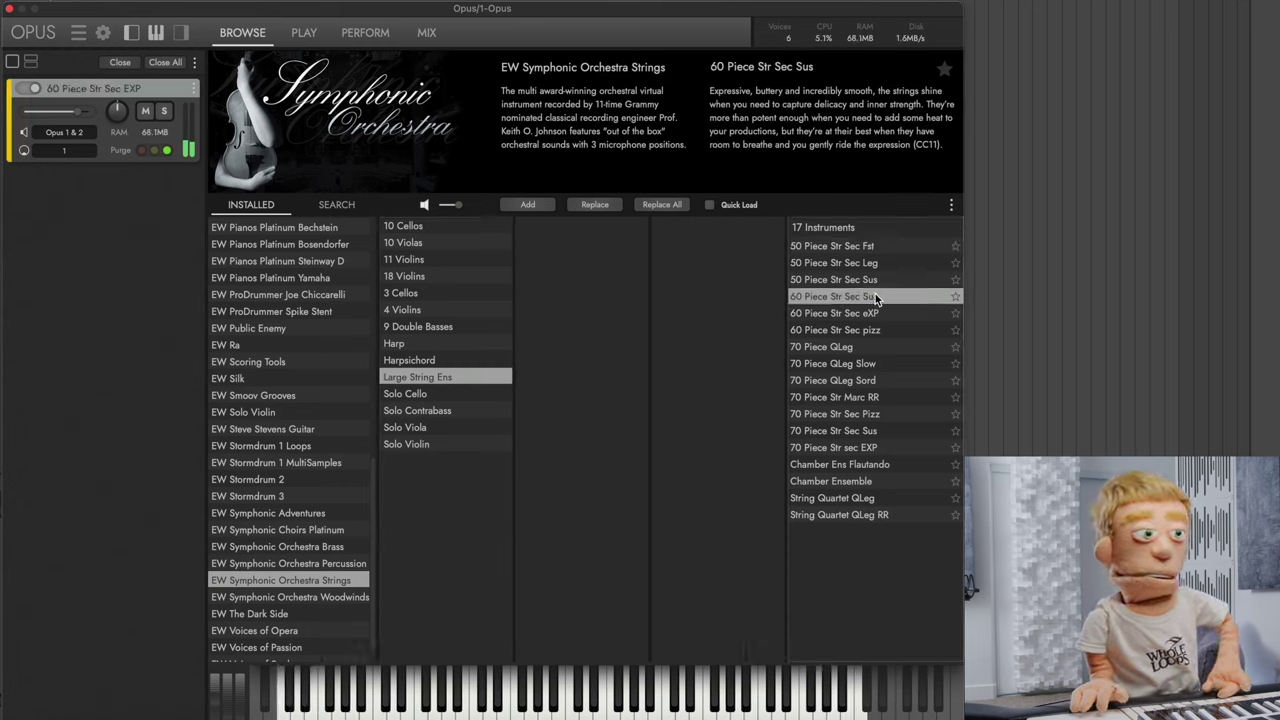
pyautogui.doubleClick(876, 246)
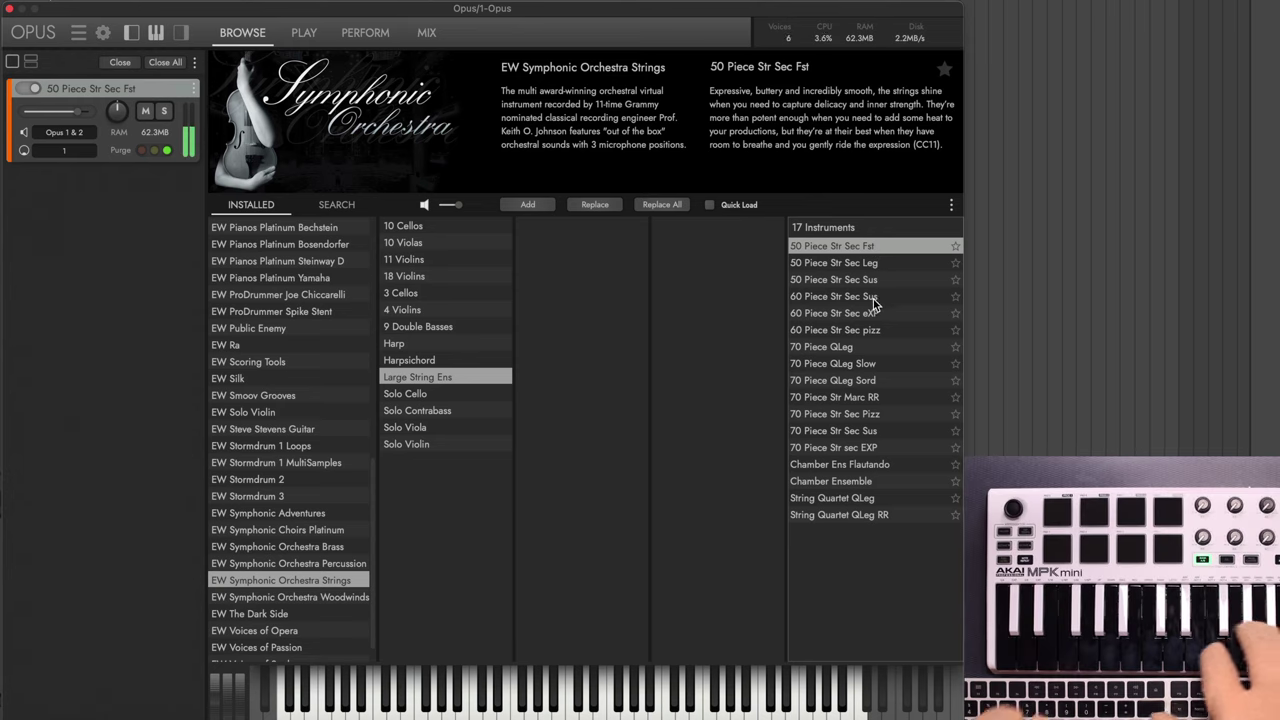
pyautogui.click(879, 330)
pyautogui.doubleClick(880, 328)
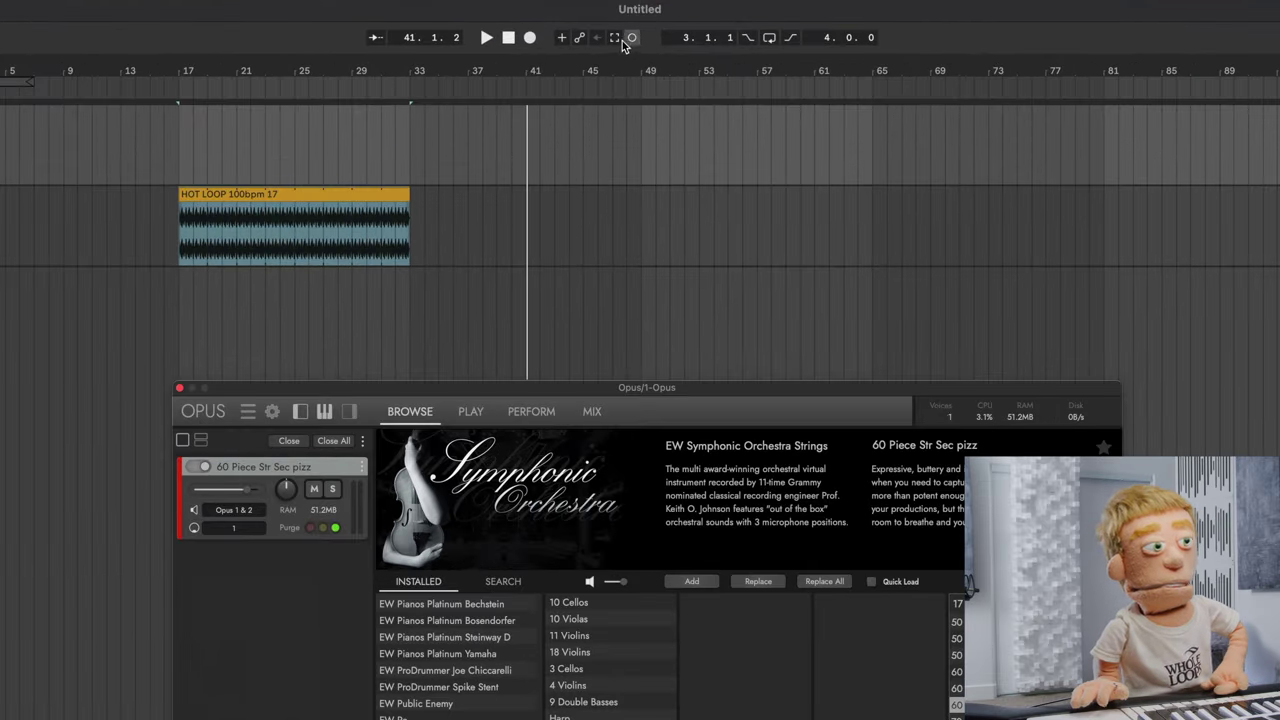
# Step: Capture the played pizzicato MIDI as a clip on the Opus track and trim it to span bars 17 to 25
pyautogui.click(623, 38)
pyautogui.moveTo(446, 112); pyautogui.dragTo(225, 110)
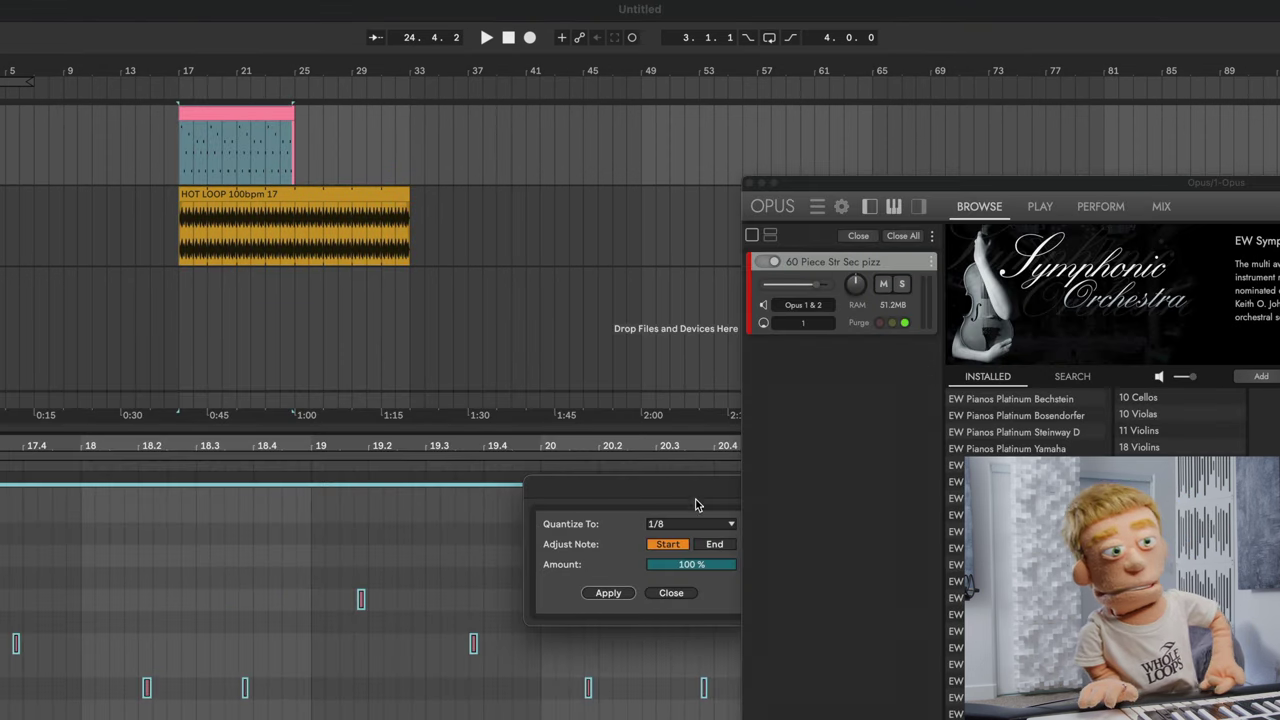
# Step: Quantize the start of the pizzicato clip's notes to 1/16 at 100 %
pyautogui.click(686, 524)
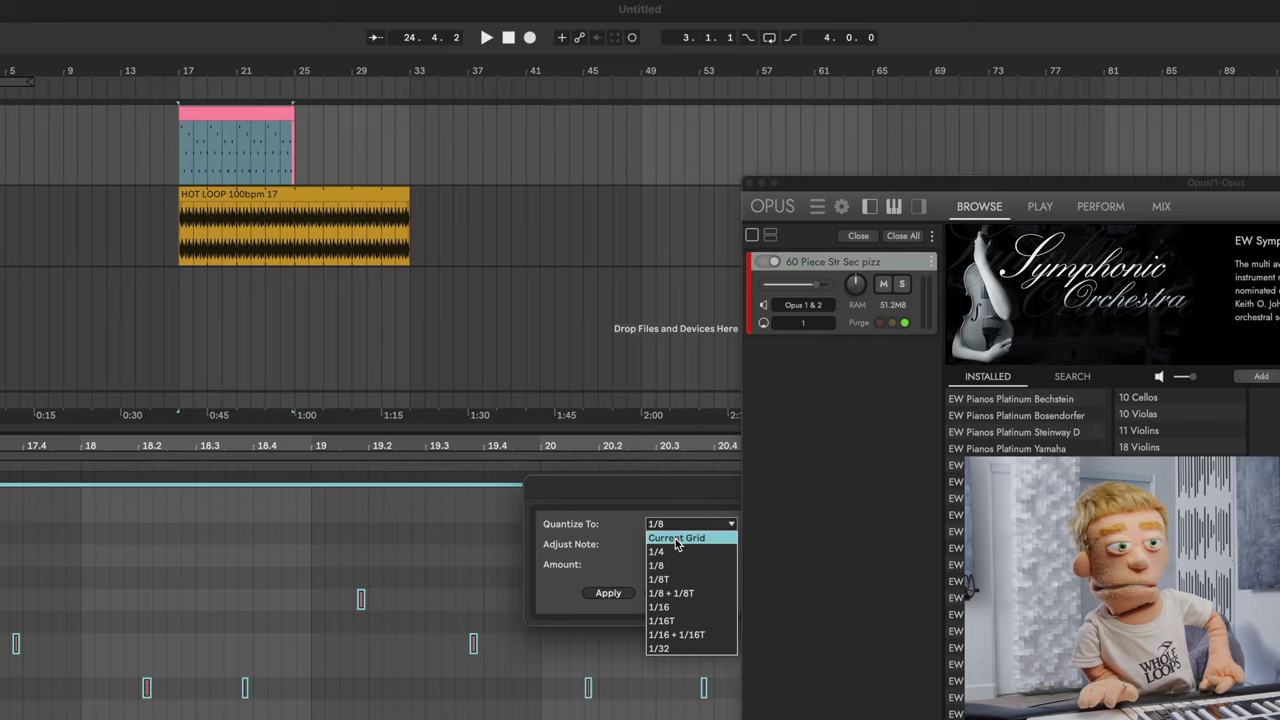
pyautogui.click(664, 607)
pyautogui.click(618, 592)
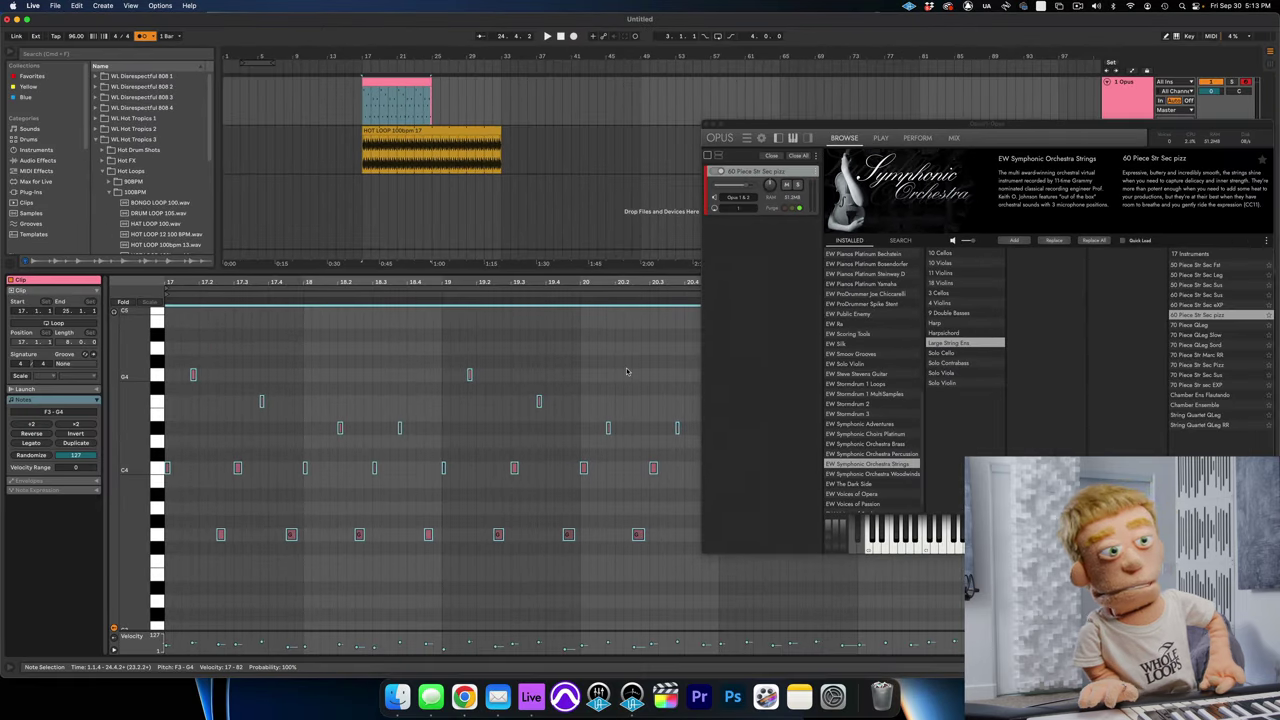
# Step: Play back the quantized pizzicato part with the drum loop and select its clip
pyautogui.press('space')
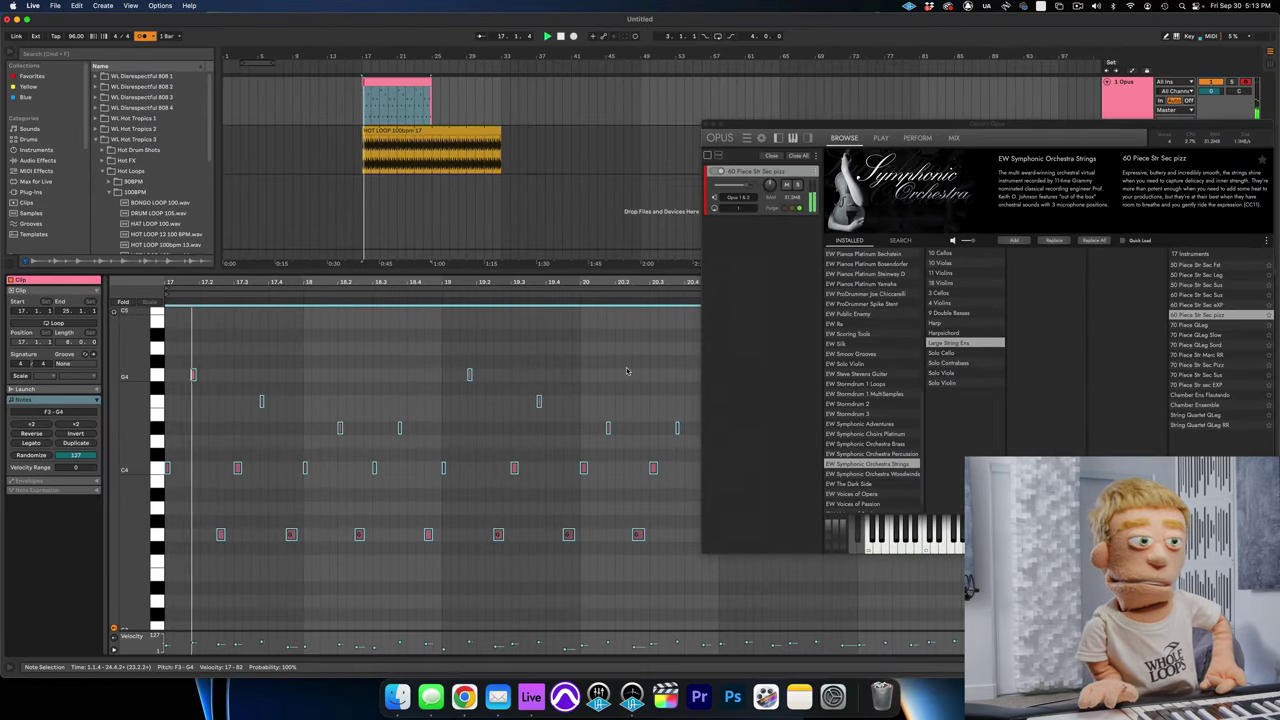
pyautogui.click(430, 83)
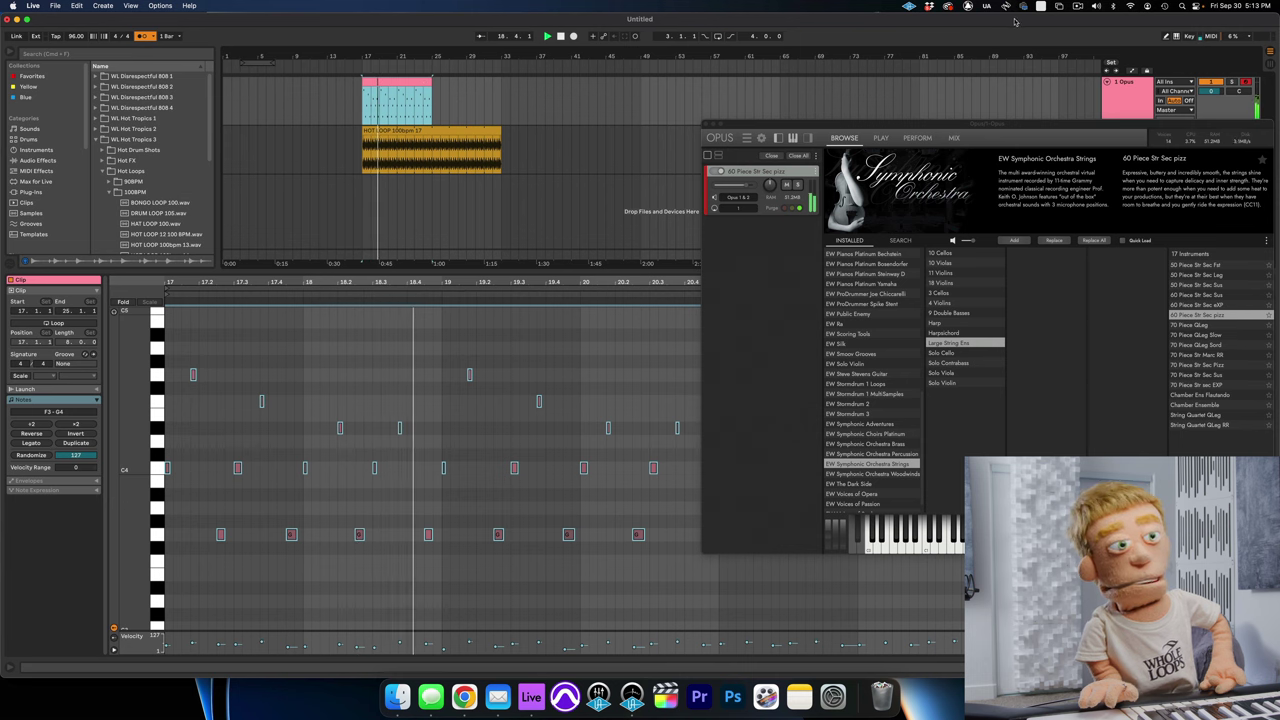
pyautogui.click(1078, 6)
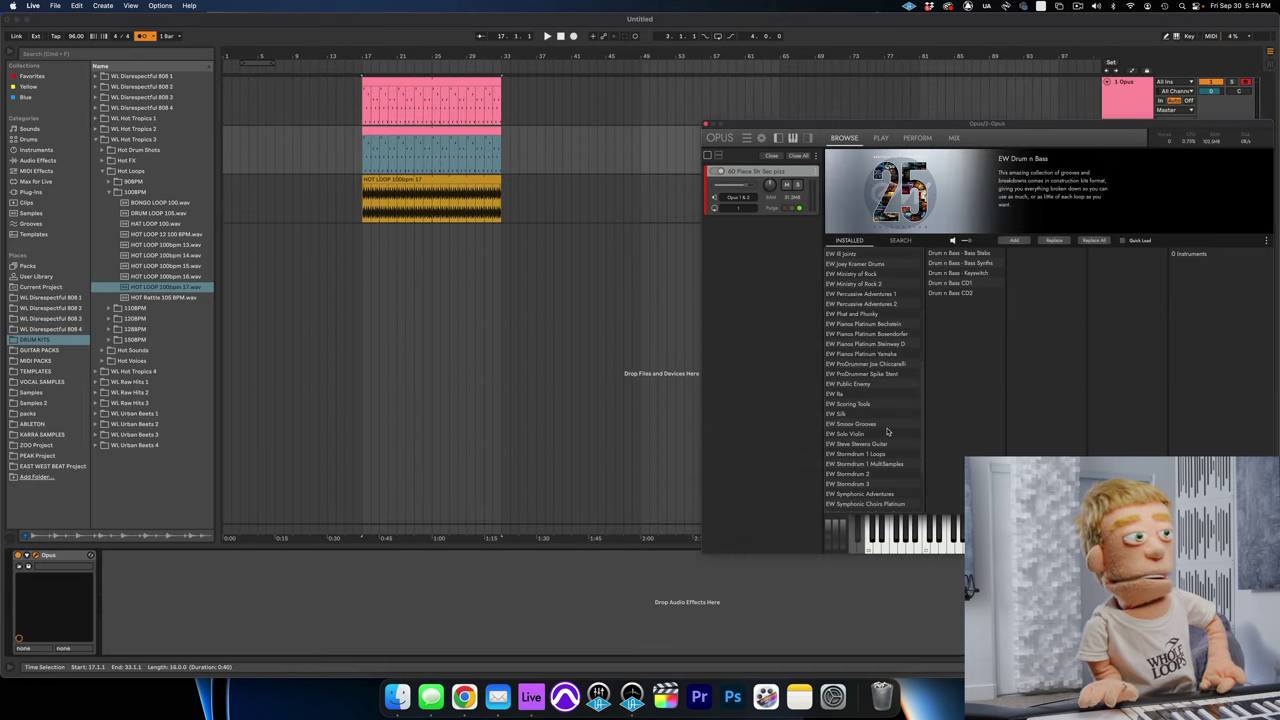
# Step: Choose a bass patch from the Basses category of EW The Dark Side for the duplicated Opus track
pyautogui.scroll(-6, 889, 430)
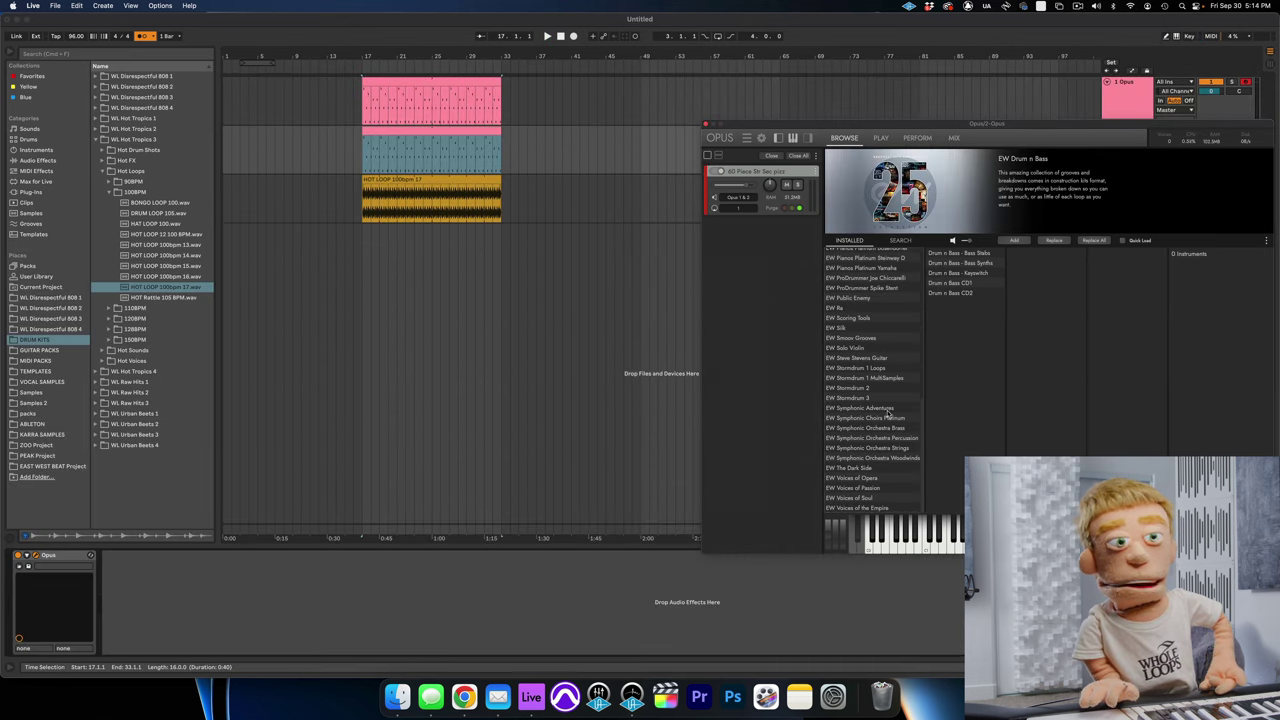
pyautogui.click(853, 467)
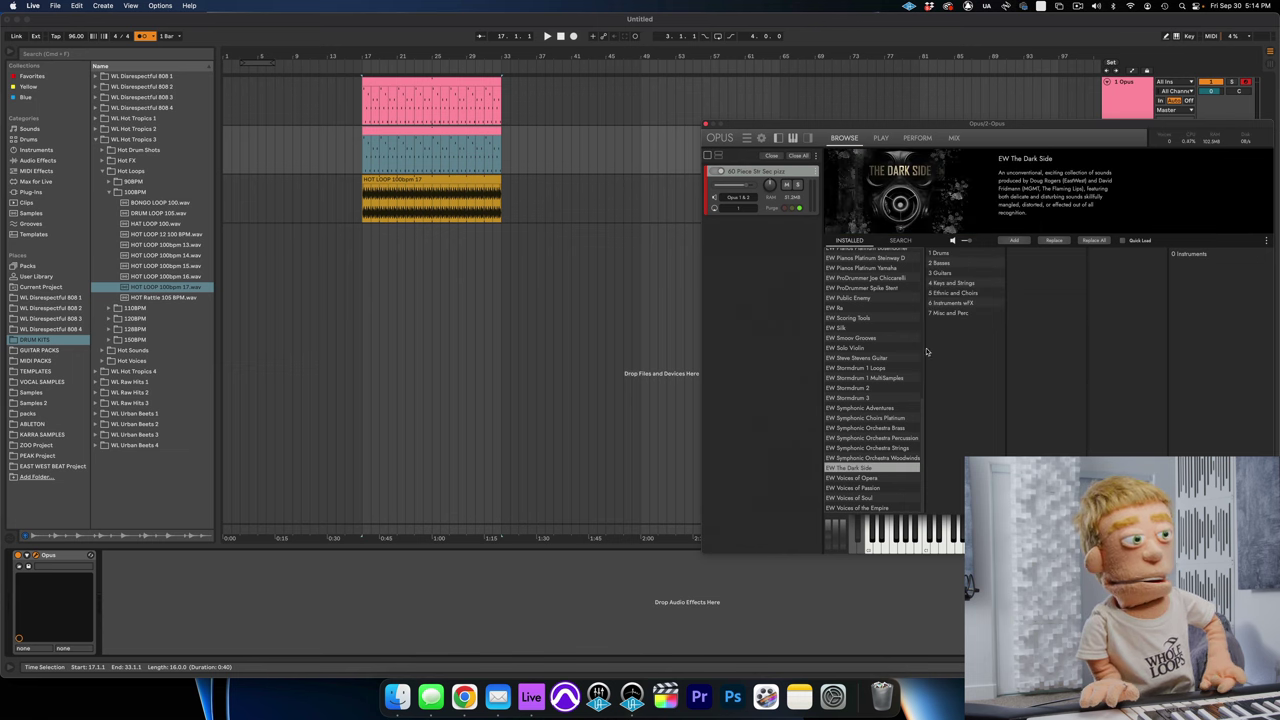
pyautogui.click(955, 265)
pyautogui.click(1250, 276)
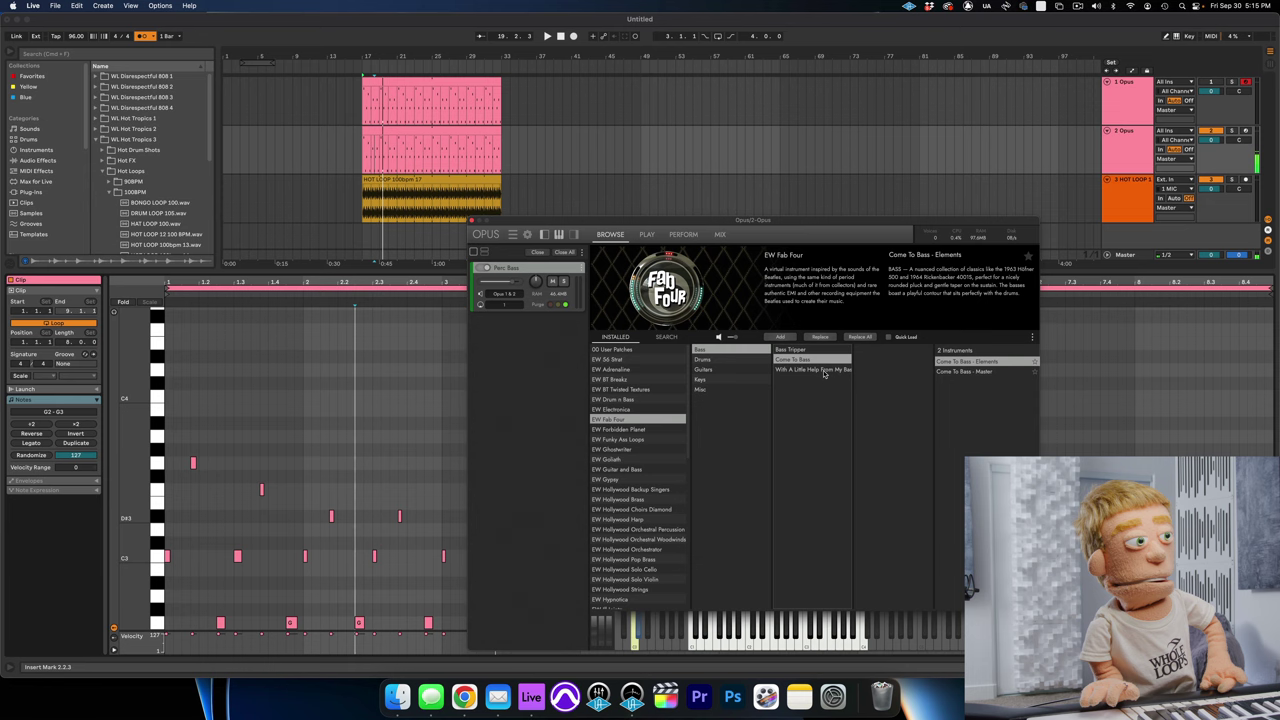
# Step: Pick With A Little Help From My Bass - Elements from EW Fab Four for the second Opus track and rename the track BASS
pyautogui.click(829, 369)
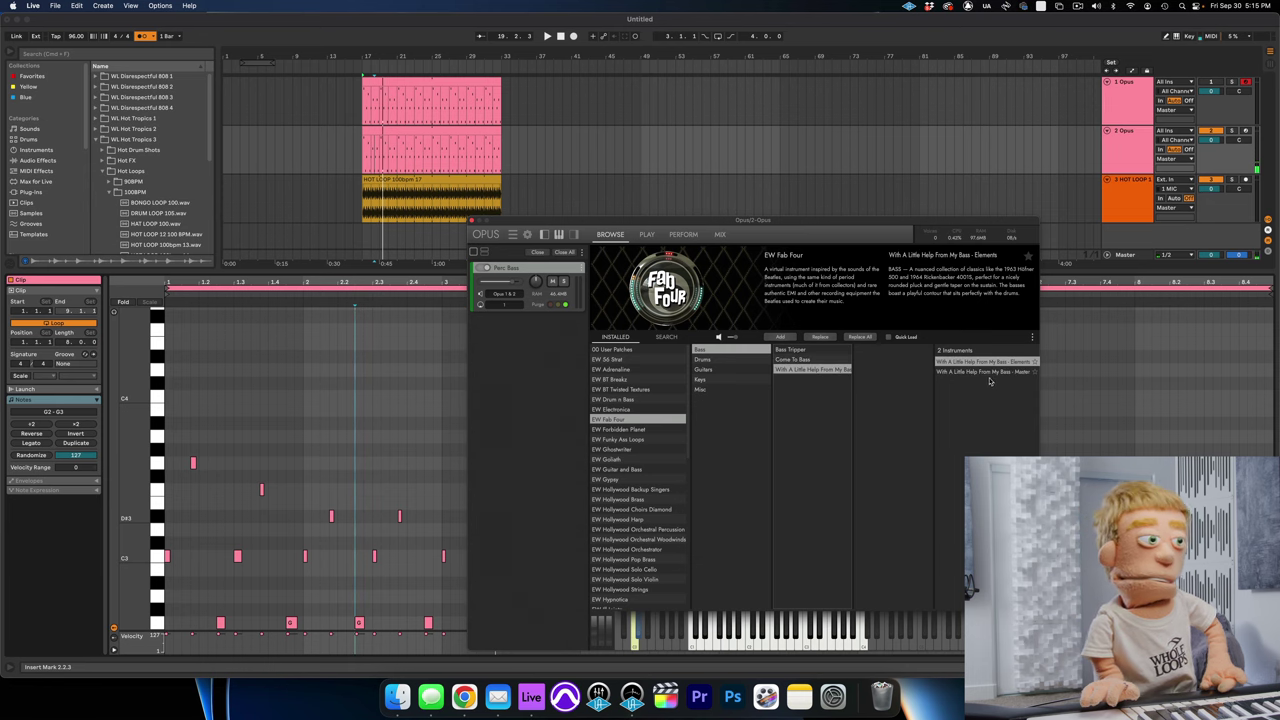
pyautogui.click(978, 362)
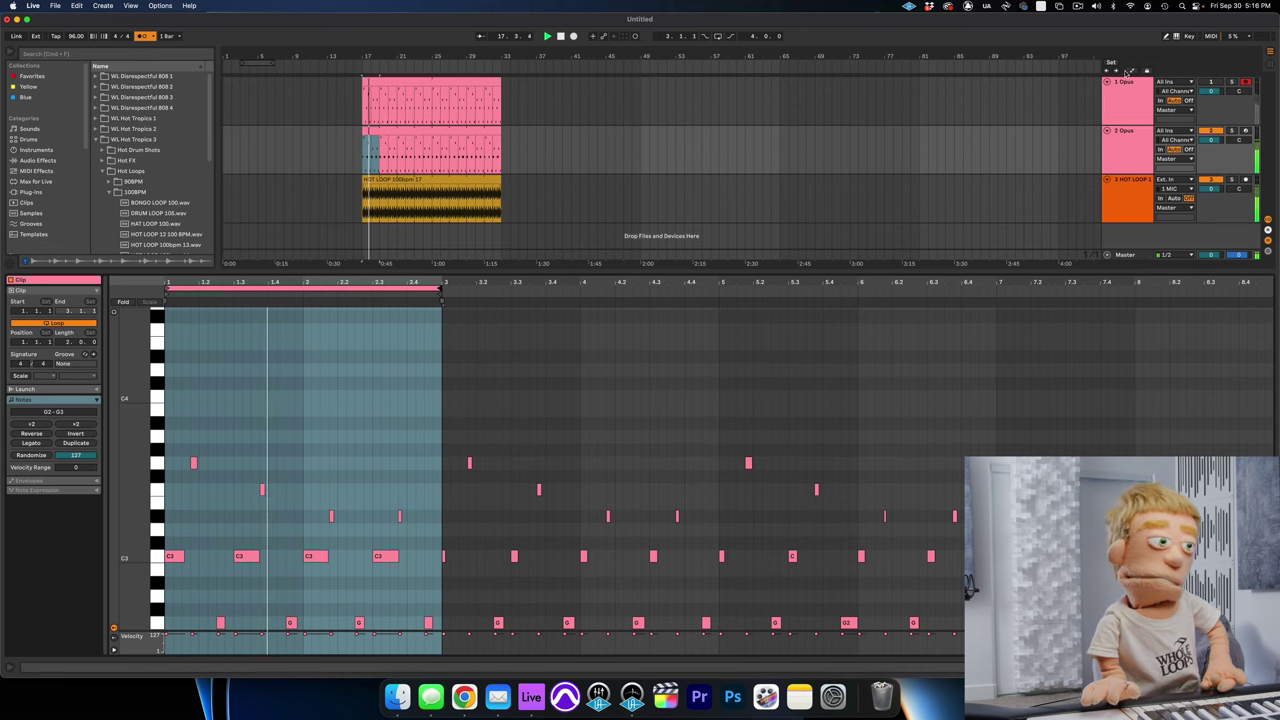
pyautogui.click(1130, 134)
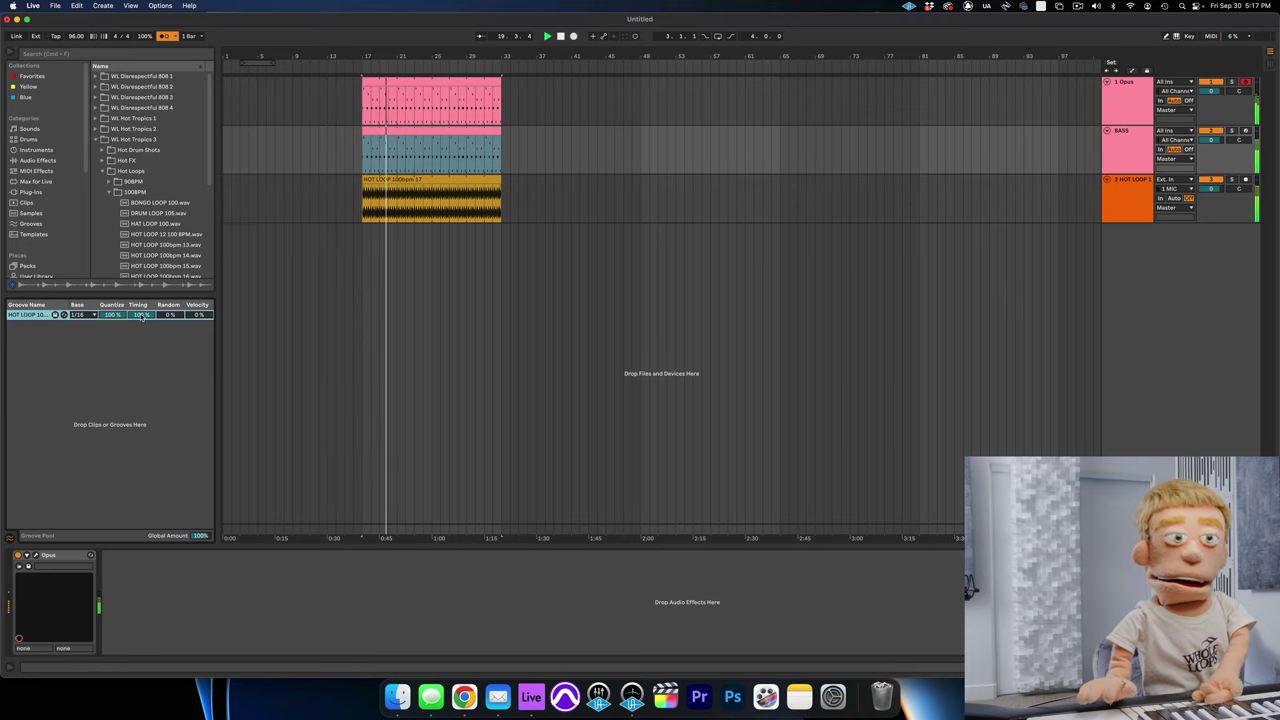
# Step: Set the HOT LOOP groove's velocity amount to 70 % and mute the drum loop track
pyautogui.moveTo(199, 315); pyautogui.dragTo(199, 274)
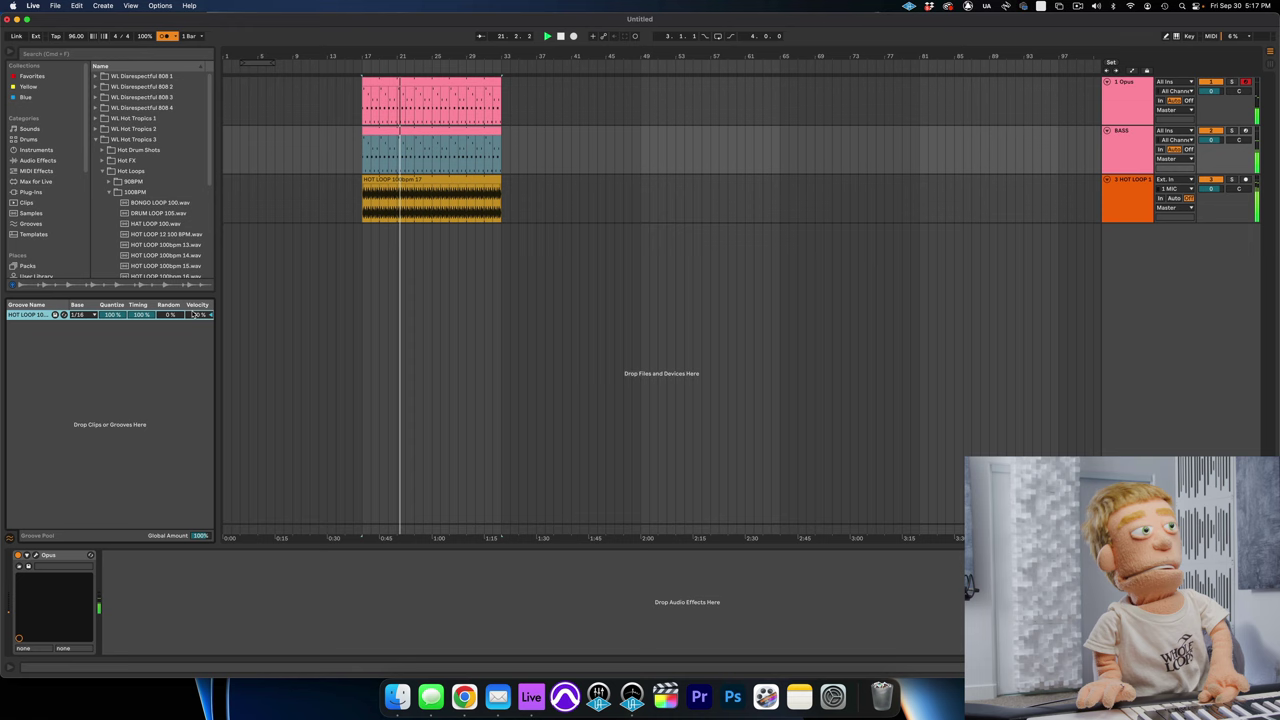
pyautogui.click(1211, 180)
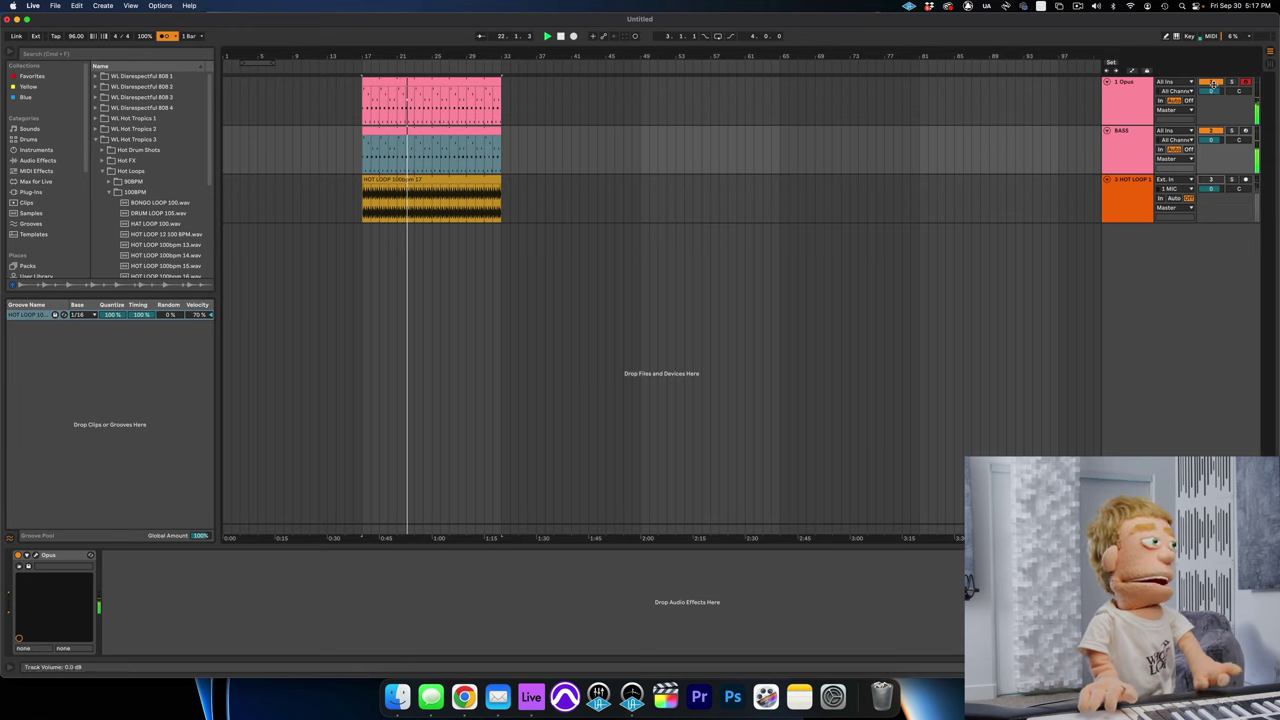
# Step: Turn off the metronome and select the BASS track
pyautogui.click(166, 37)
pyautogui.click(1128, 140)
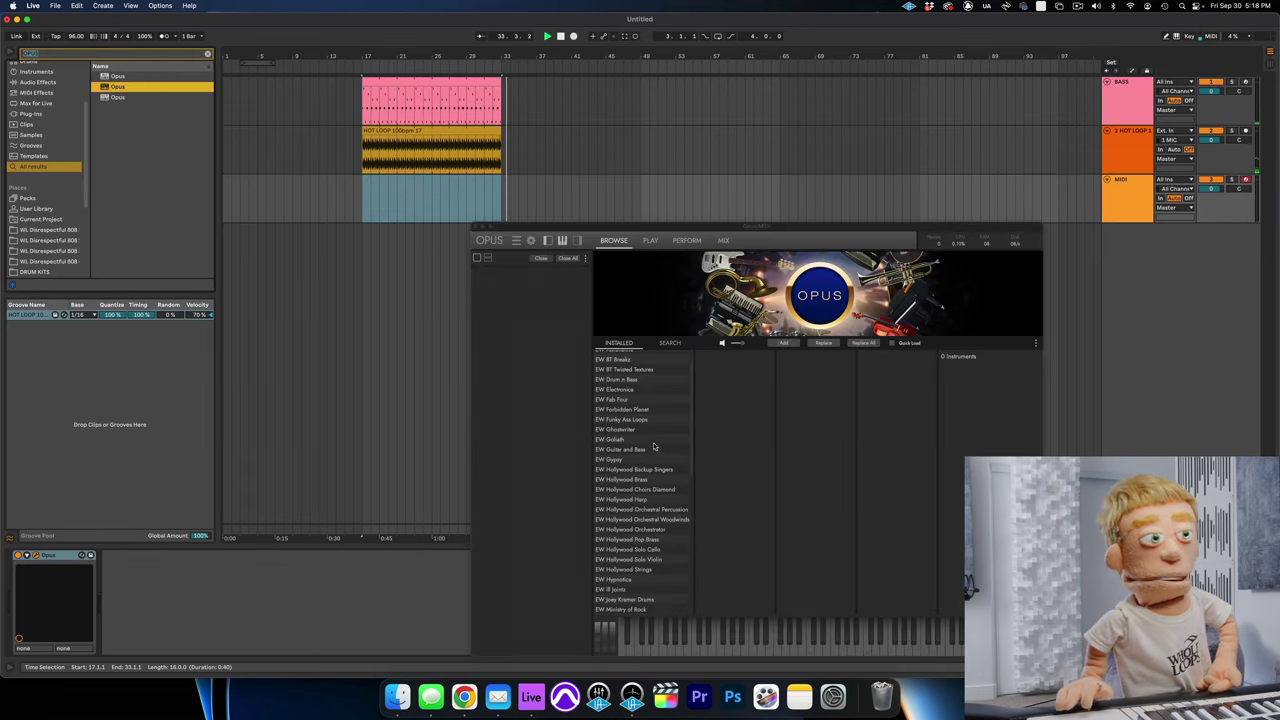
# Step: Load Don't Give Up 02 from the Poly Synth Songwriter group of EW Forbidden Planet on the MIDI track
pyautogui.click(645, 410)
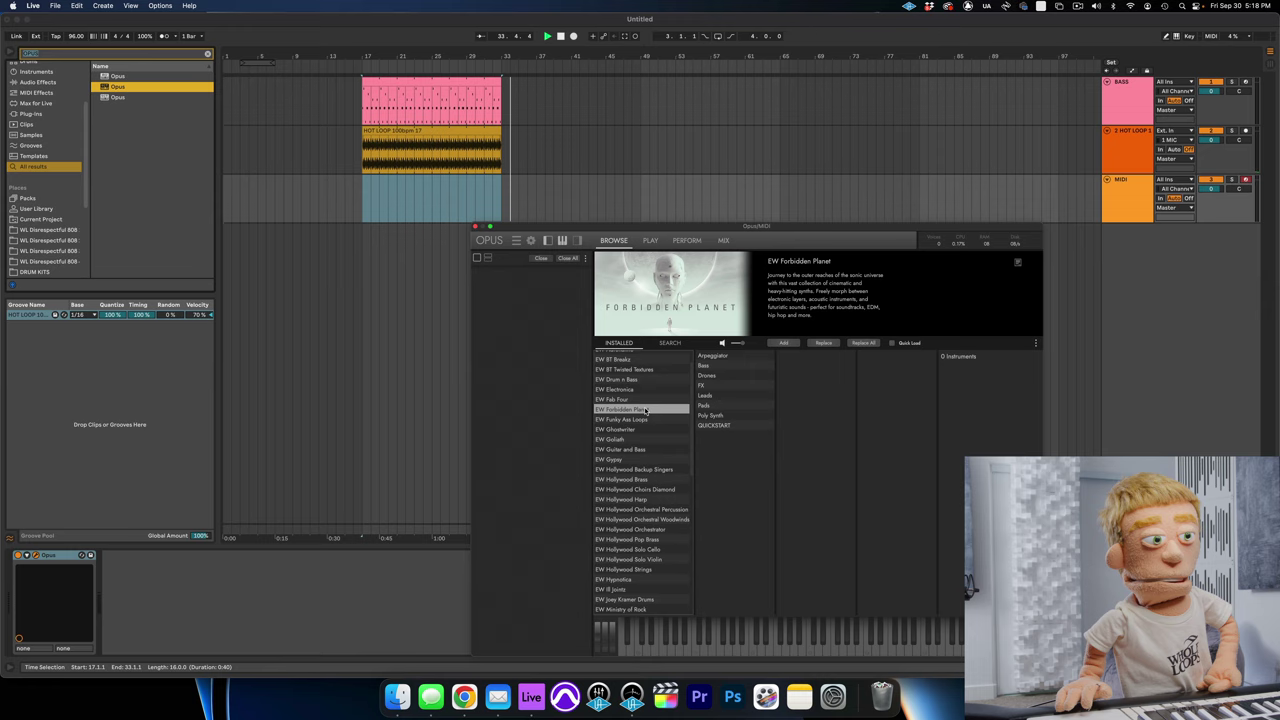
pyautogui.click(731, 416)
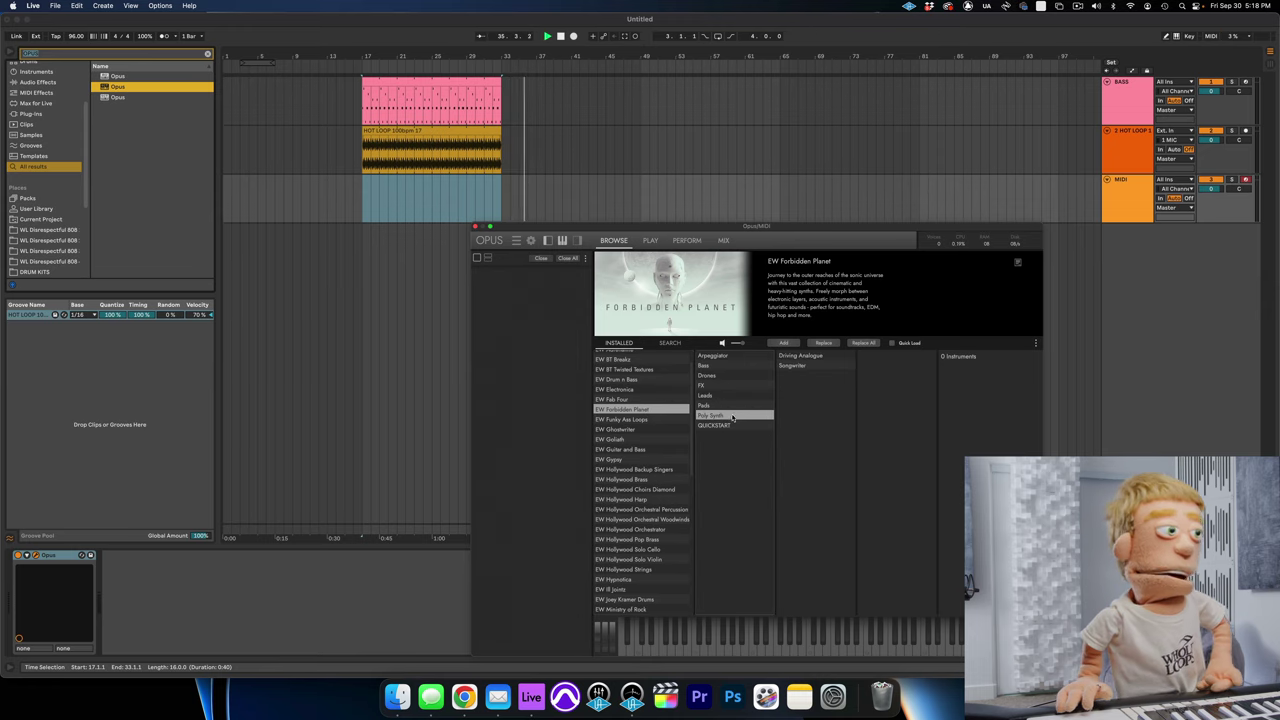
pyautogui.click(812, 366)
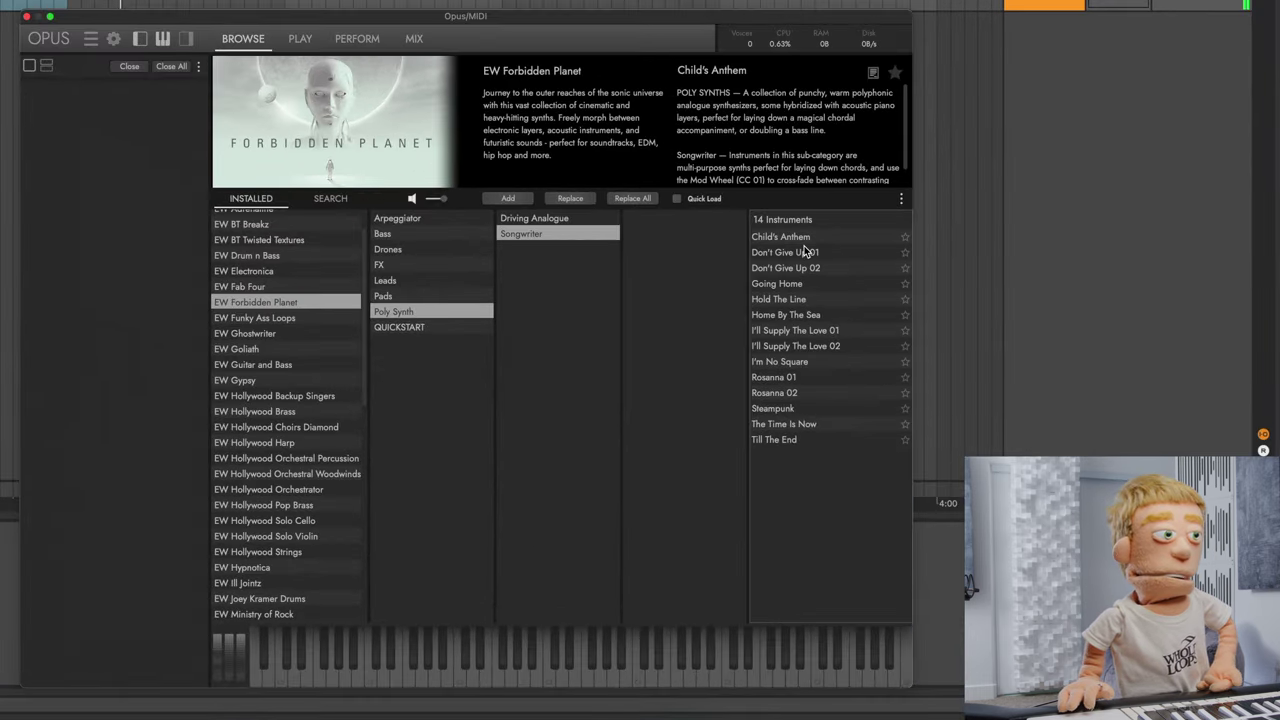
pyautogui.click(974, 377)
pyautogui.doubleClick(786, 268)
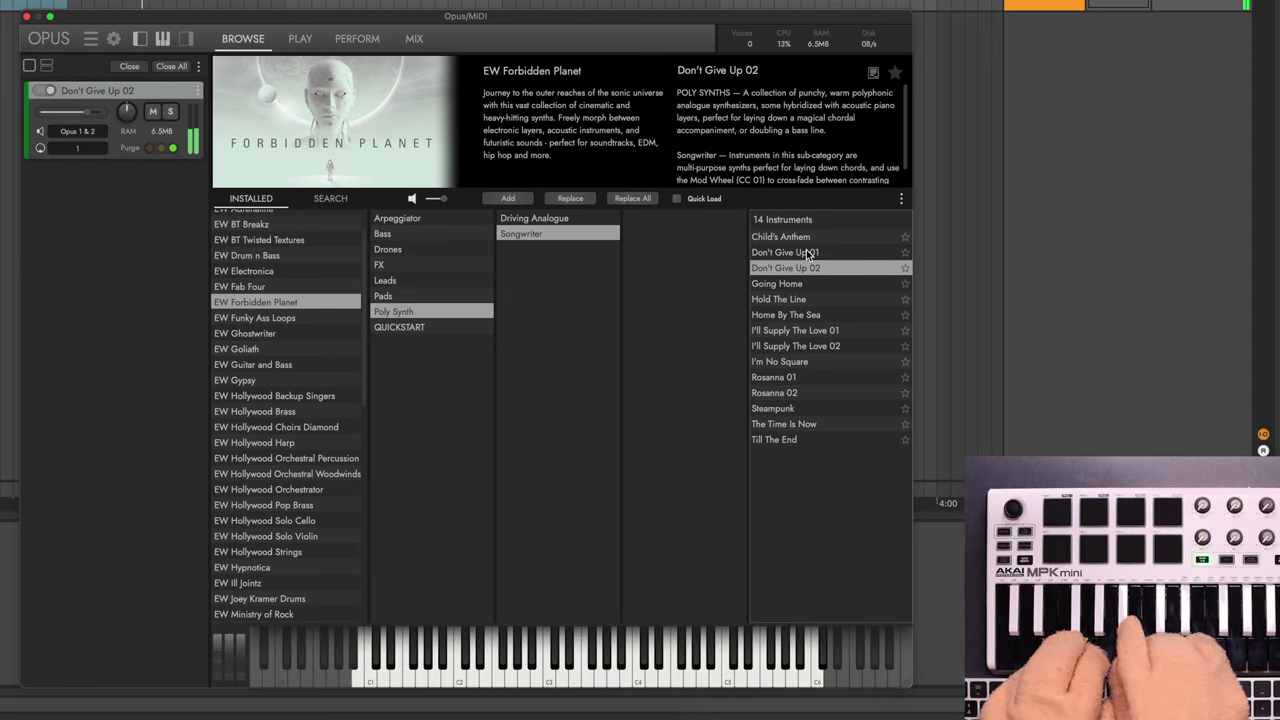
# Step: Load Don't Give Up 01 in Opus and set the MIDI track's insert point at bar 16, just before the drum loop
pyautogui.click(806, 252)
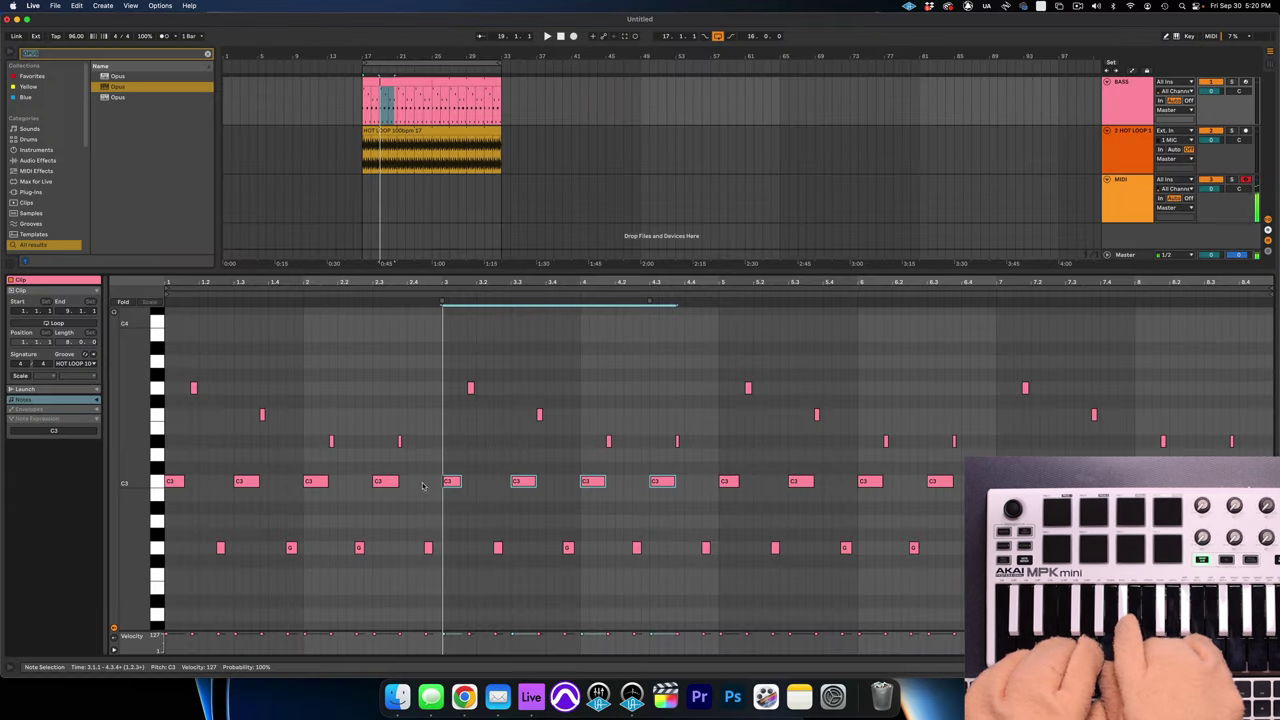
pyautogui.click(1121, 216)
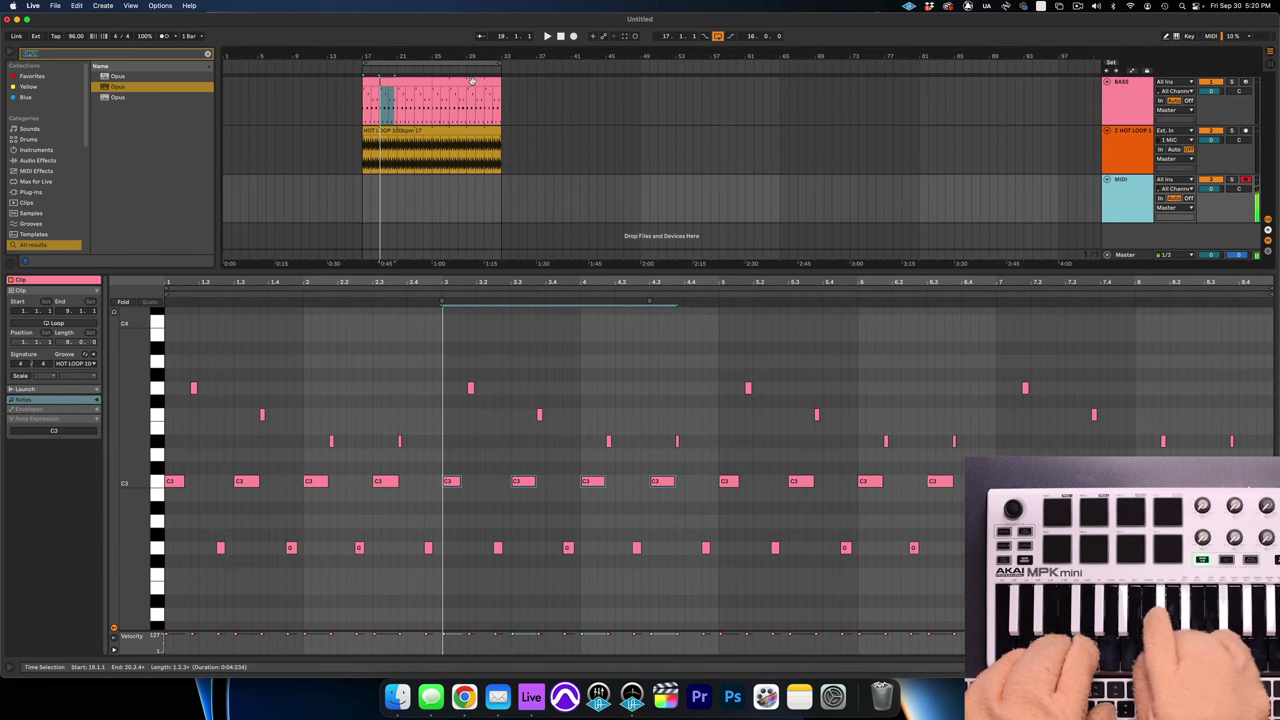
pyautogui.click(360, 187)
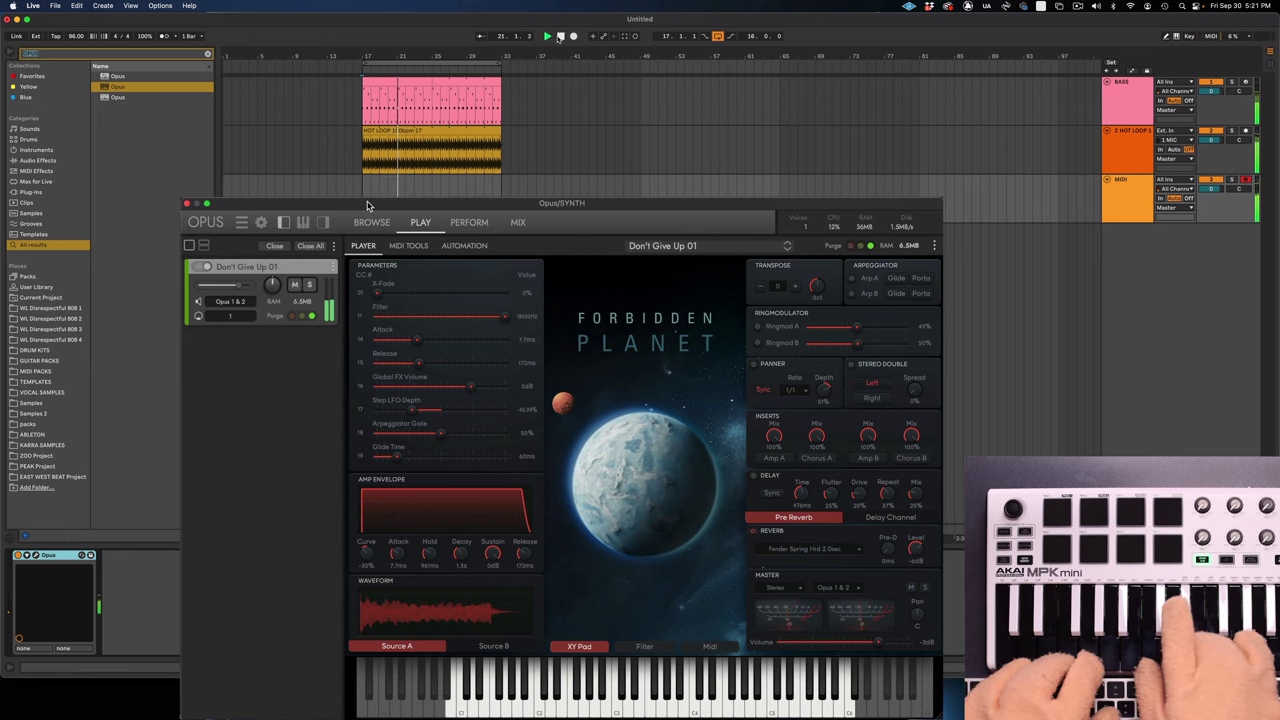
# Step: Record a synth part on the MIDI track from bar 16 up to bar 25
pyautogui.press('+')
pyautogui.press('+')
pyautogui.press('+')
pyautogui.press('+')
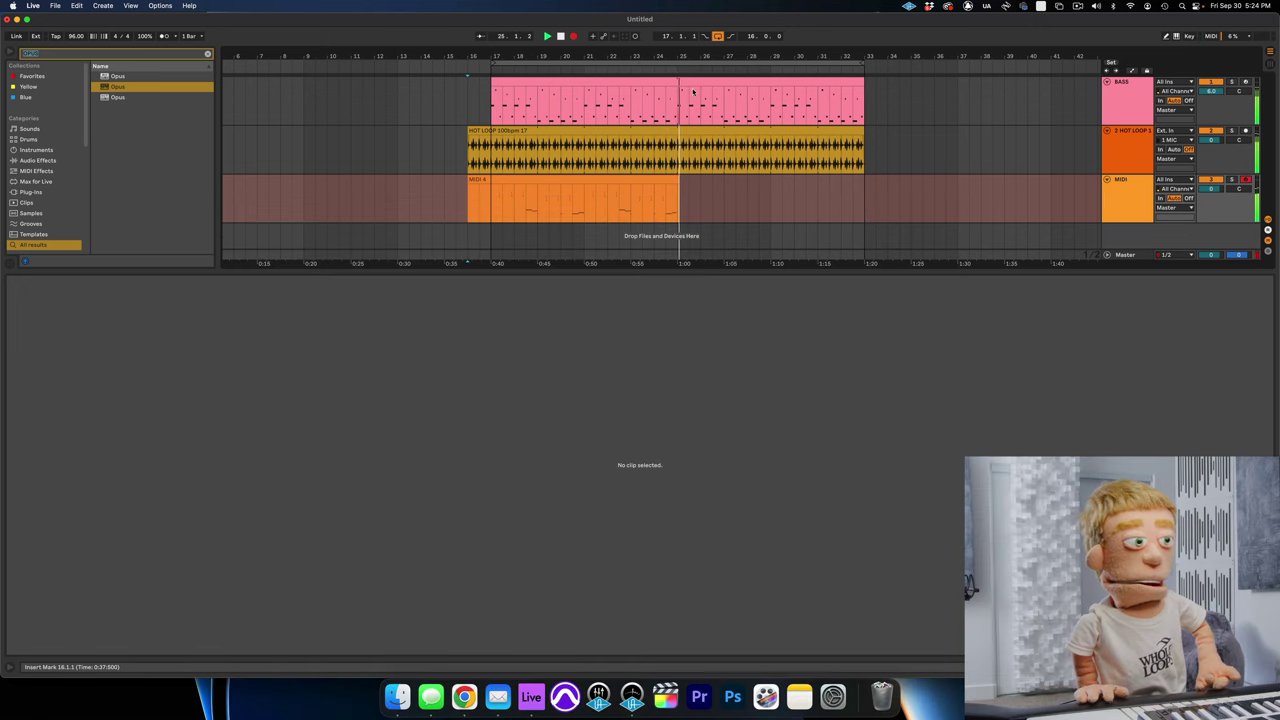
pyautogui.press('space')
# Step: Trim the start of the recorded synth clip to bar 17 and select all of its notes
pyautogui.moveTo(469, 180)
pyautogui.mouseDown()
pyautogui.moveTo(503, 180)
pyautogui.moveTo(491, 180)
pyautogui.mouseUp()
pyautogui.click(512, 489)
pyautogui.press('super+a')
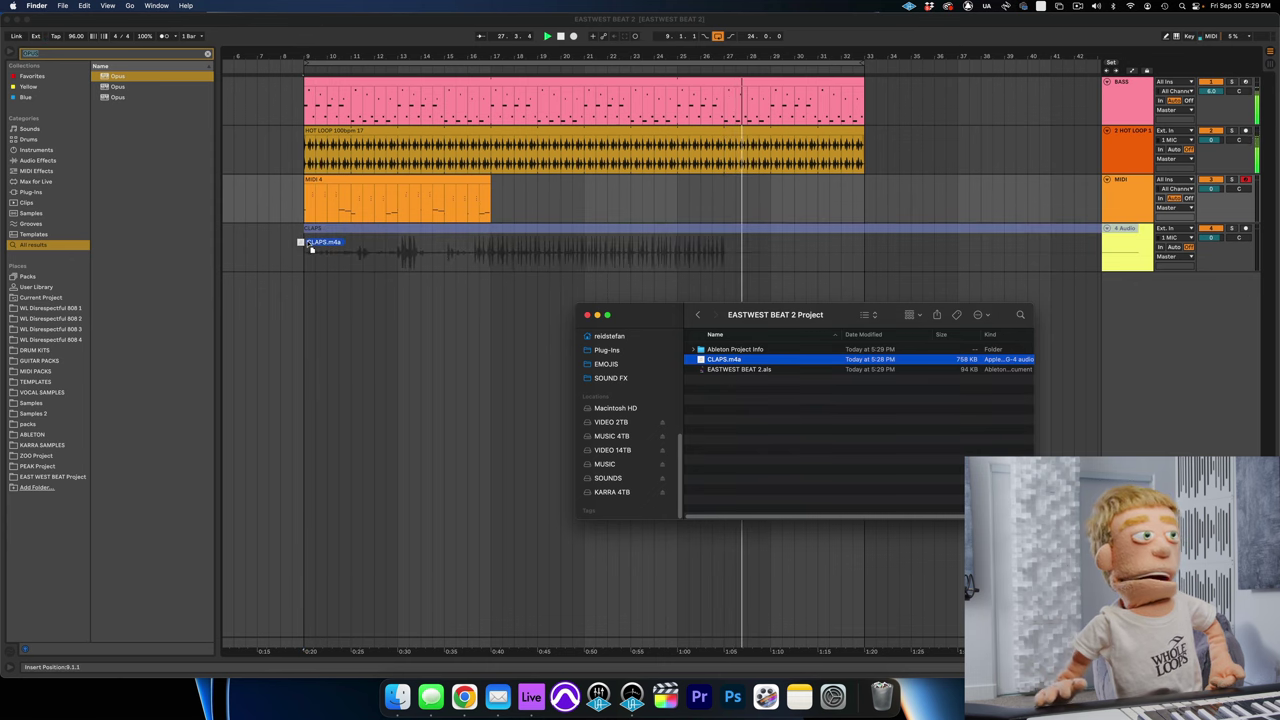
# Step: Import CLAPS.m4a from the project folder onto a new audio track at bar 9 during playback
pyautogui.press('space')
pyautogui.press('space')
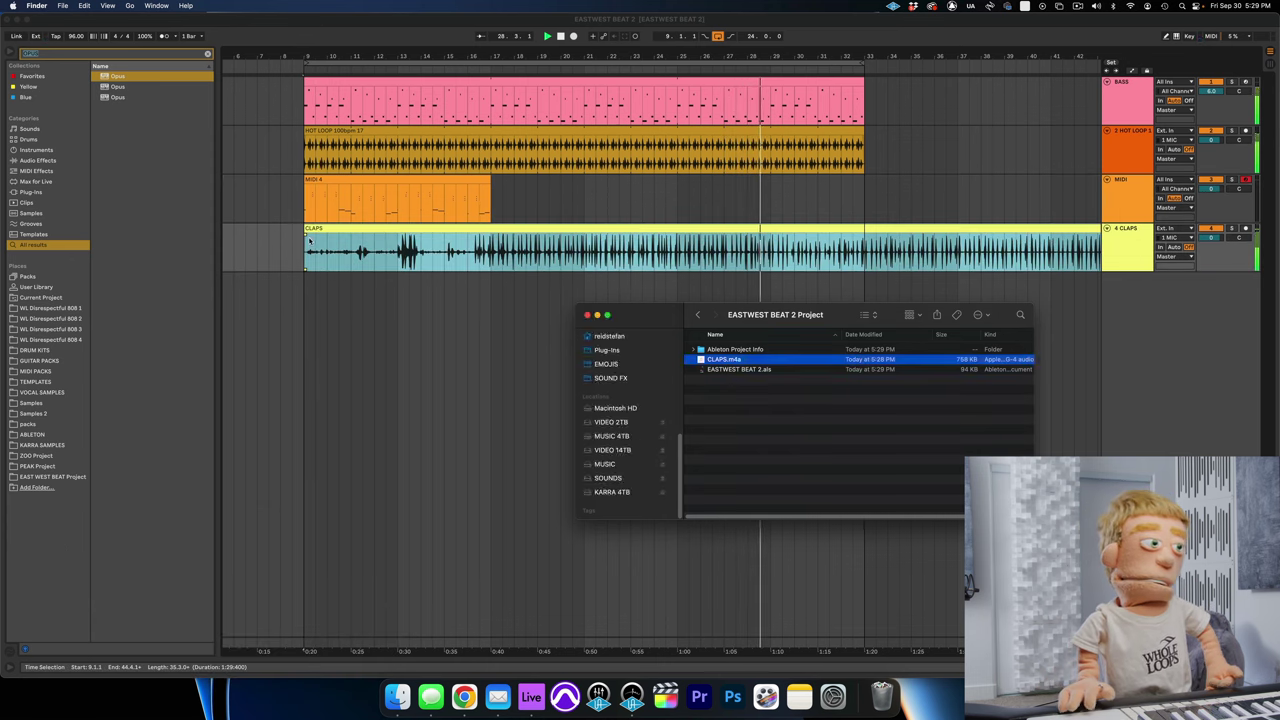
pyautogui.click(327, 230)
pyautogui.press('space')
# Step: Shift the CLAPS clip earlier and trim its noisy opening so the steady claps start at about bar 9
pyautogui.moveTo(320, 230); pyautogui.dragTo(208, 217)
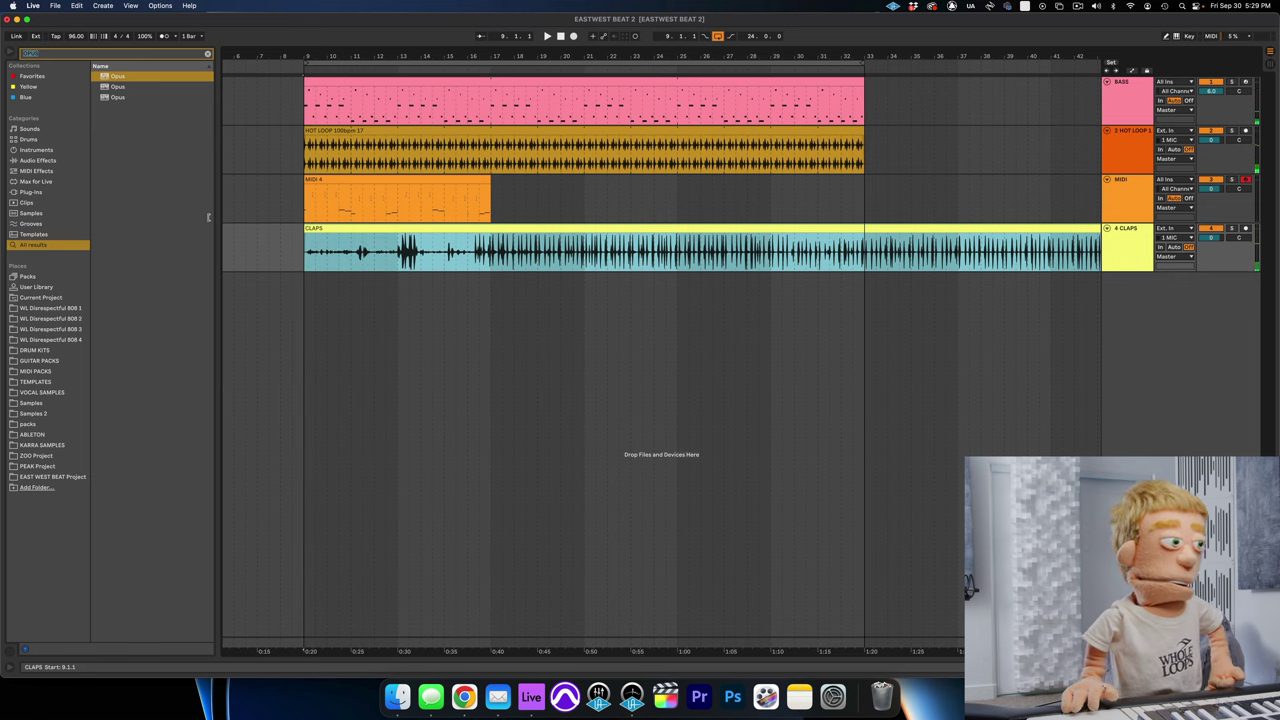
pyautogui.moveTo(320, 230); pyautogui.dragTo(238, 242)
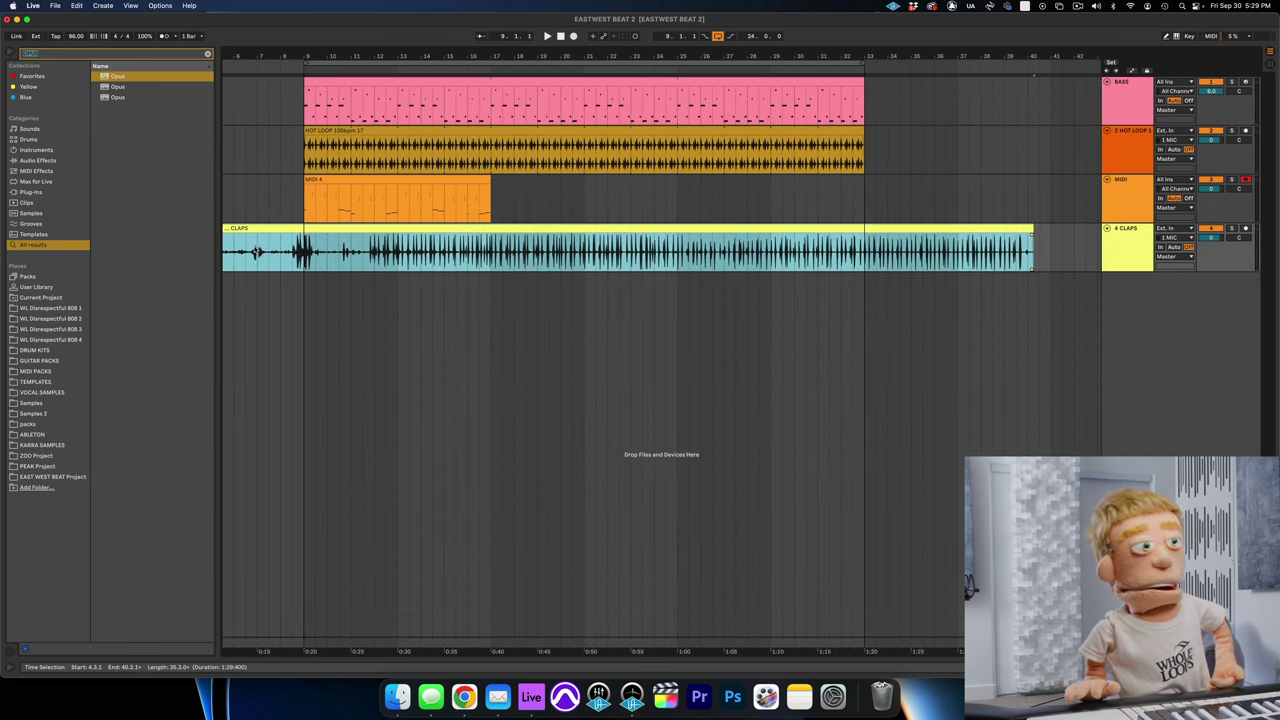
pyautogui.hscroll(-3, 257, 250)
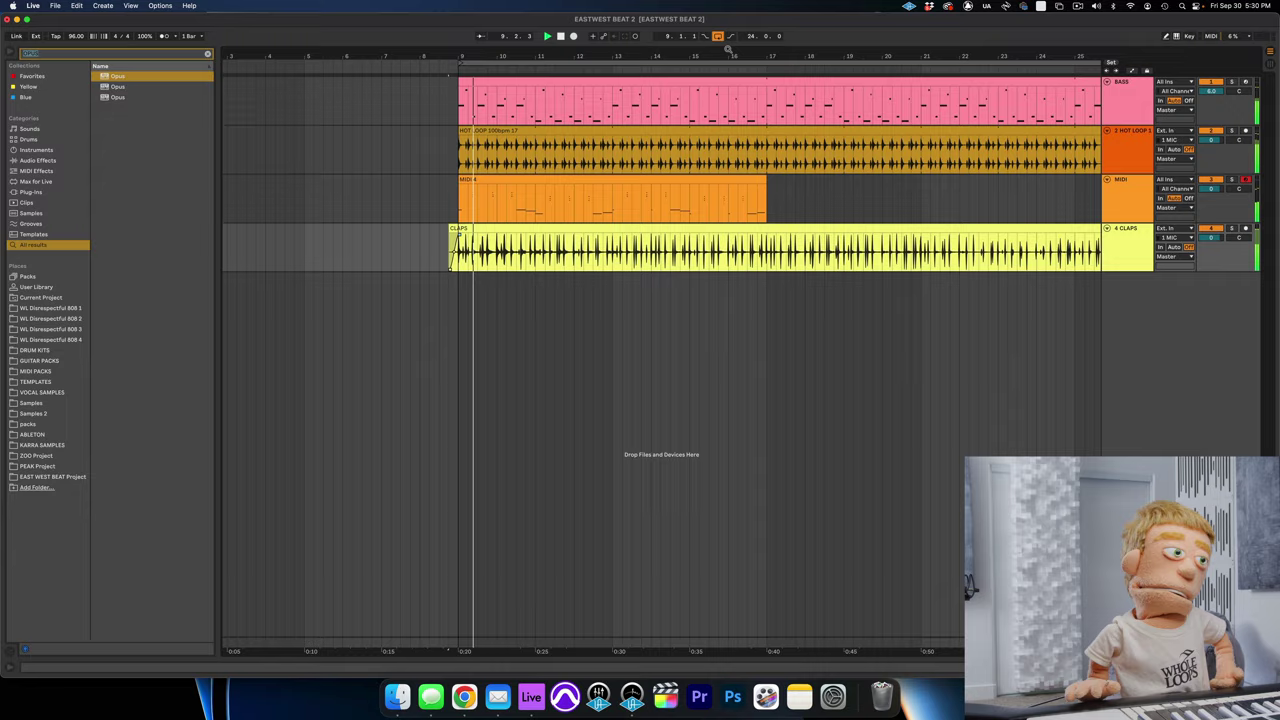
# Step: Turn on Warp for the CLAPS clip, set the transient loop mode to off and the transient envelope to 32
pyautogui.moveTo(728, 49); pyautogui.dragTo(436, 48)
pyautogui.doubleClick(405, 229)
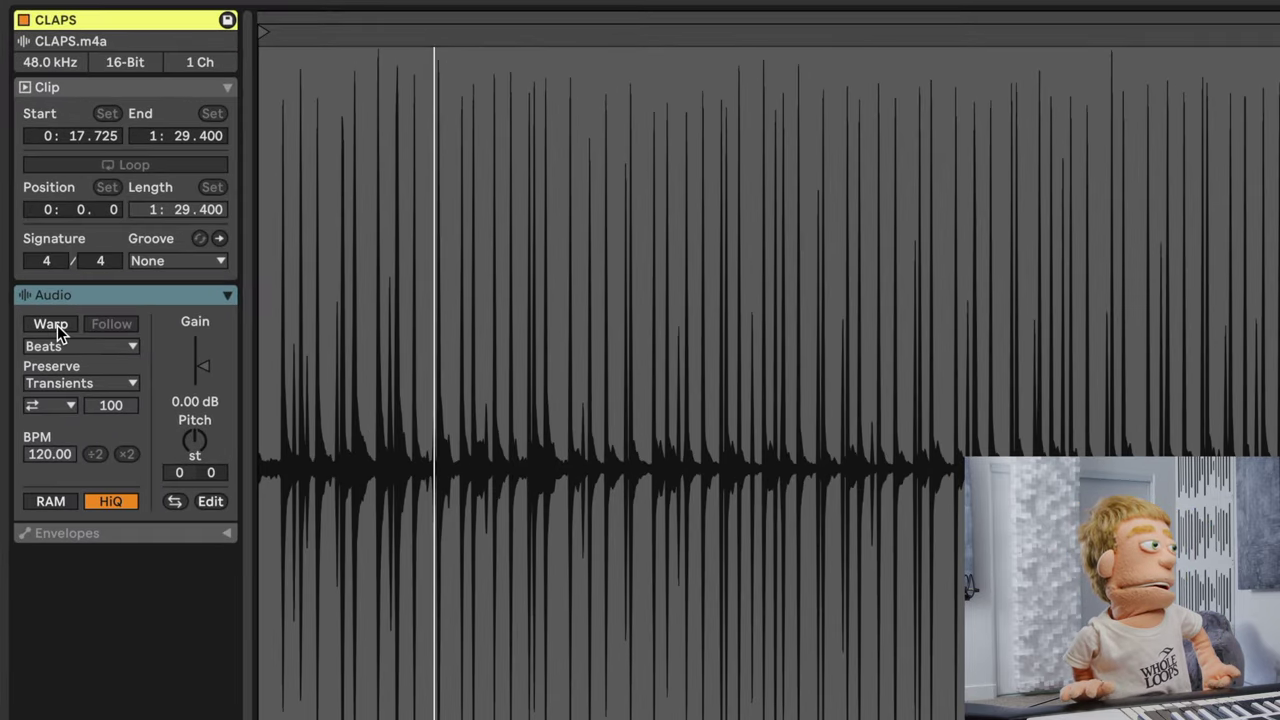
pyautogui.click(50, 323)
pyautogui.click(50, 405)
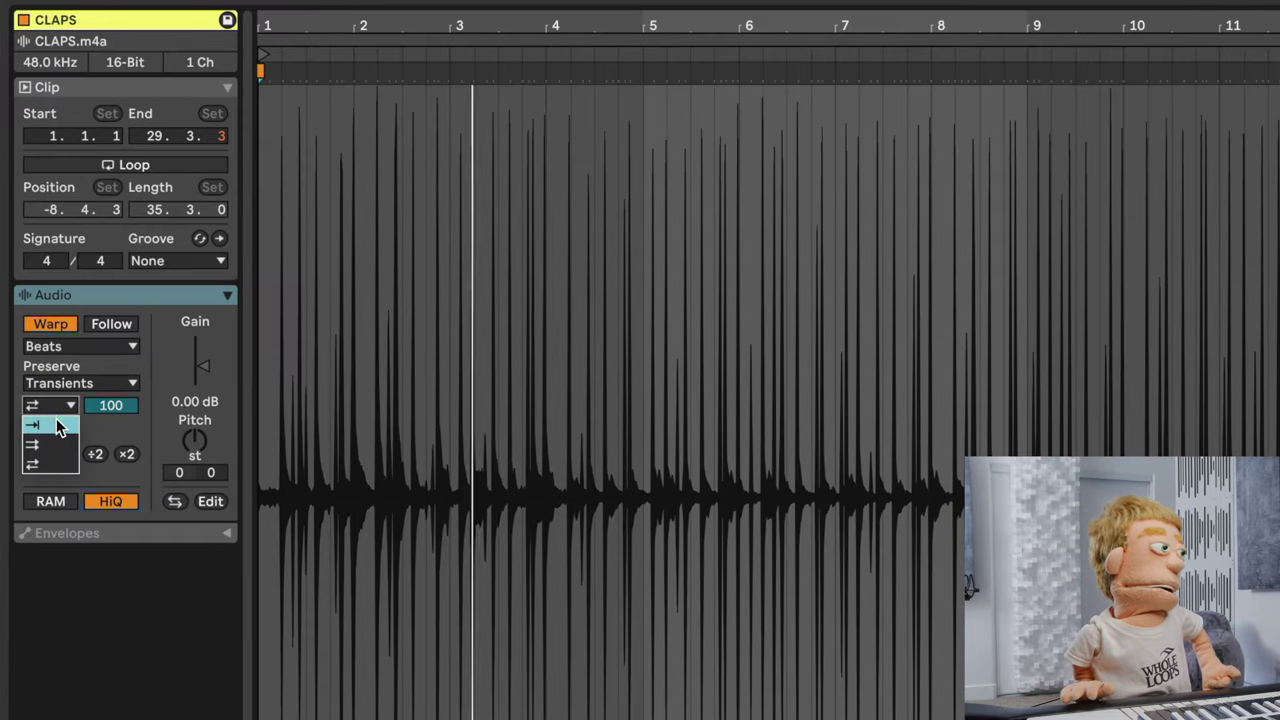
pyautogui.click(56, 425)
pyautogui.moveTo(115, 410); pyautogui.dragTo(135, 477)
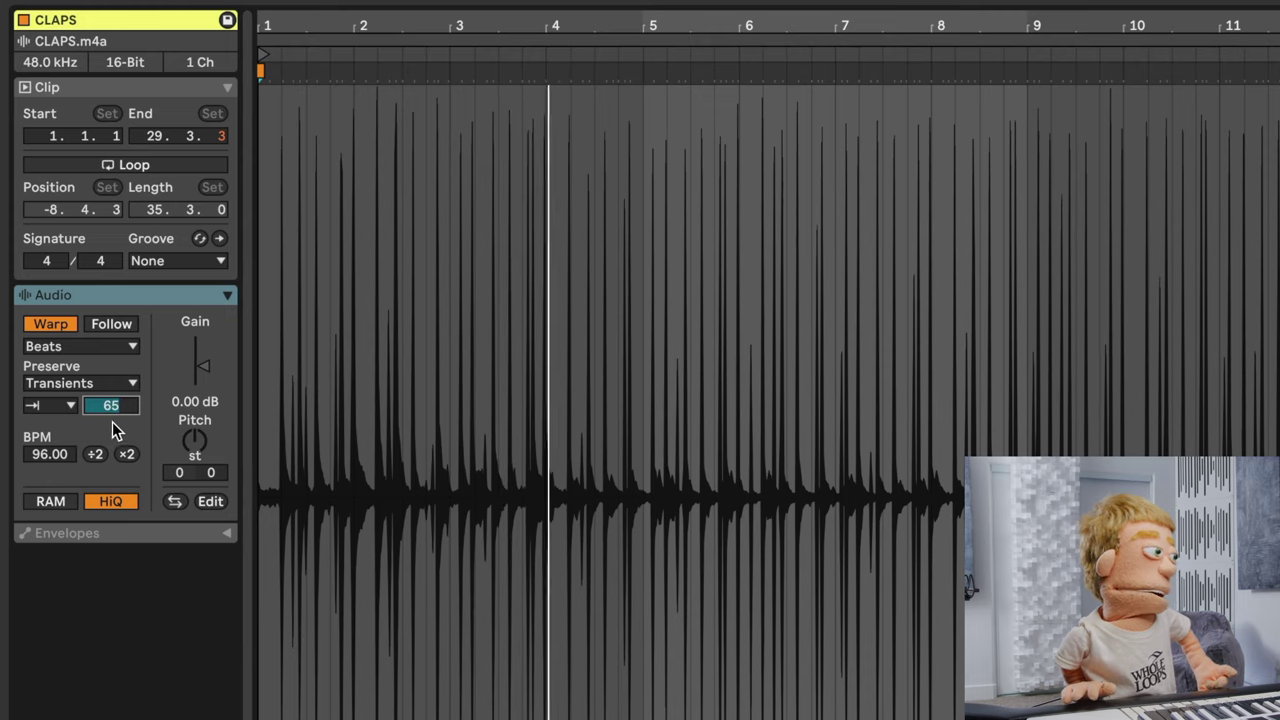
pyautogui.moveTo(112, 422); pyautogui.dragTo(112, 455)
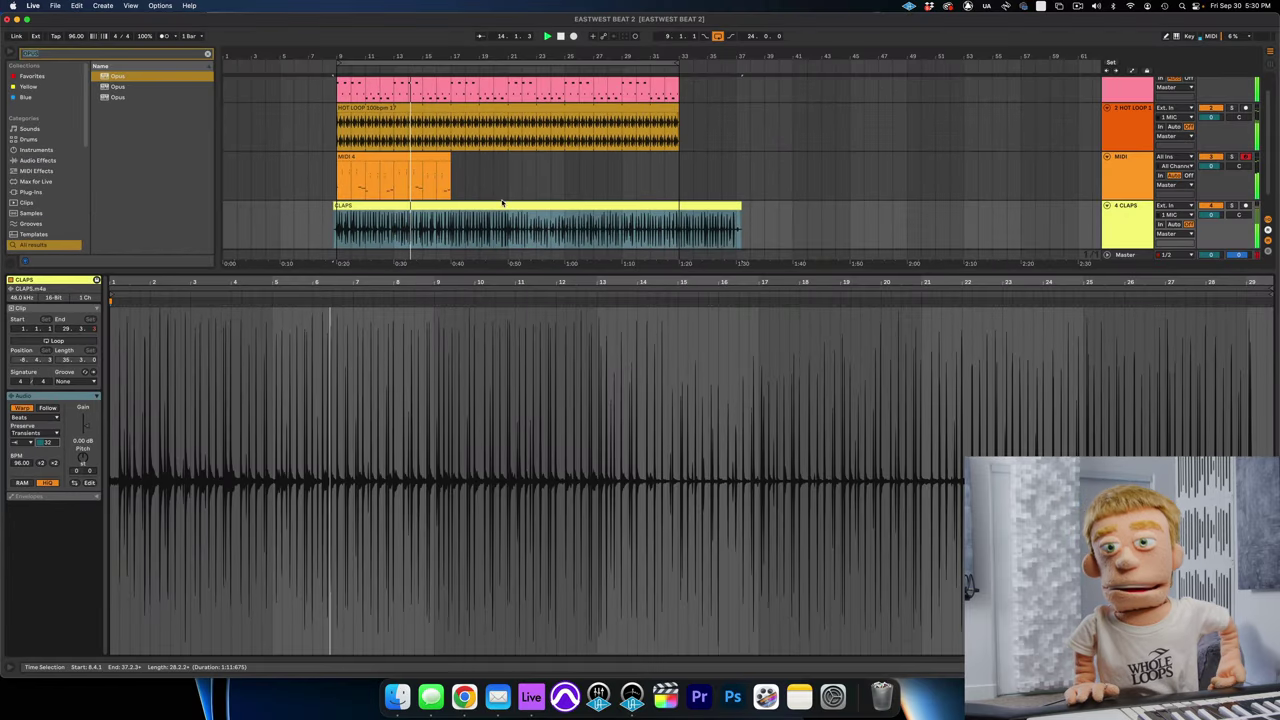
# Step: Split the CLAPS clip at bar 17 and move the second part onto a new track starting at bar 9
pyautogui.click(474, 205)
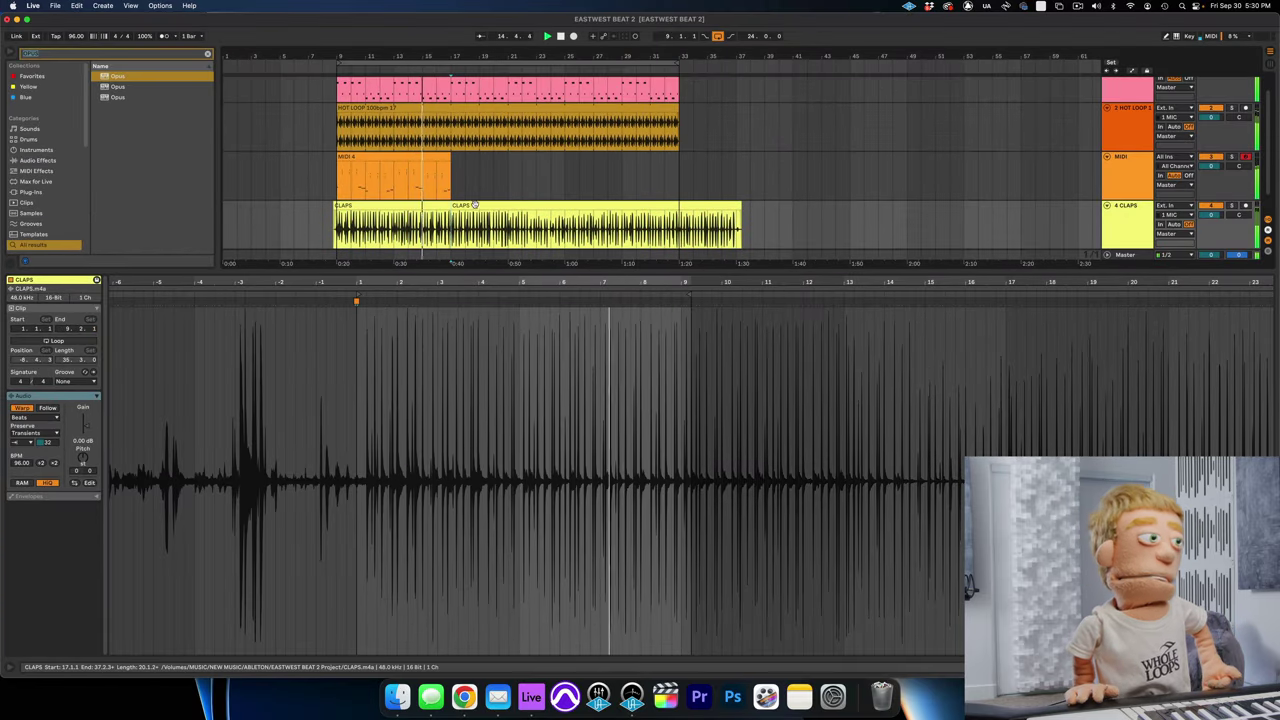
pyautogui.scroll(-1, 474, 205)
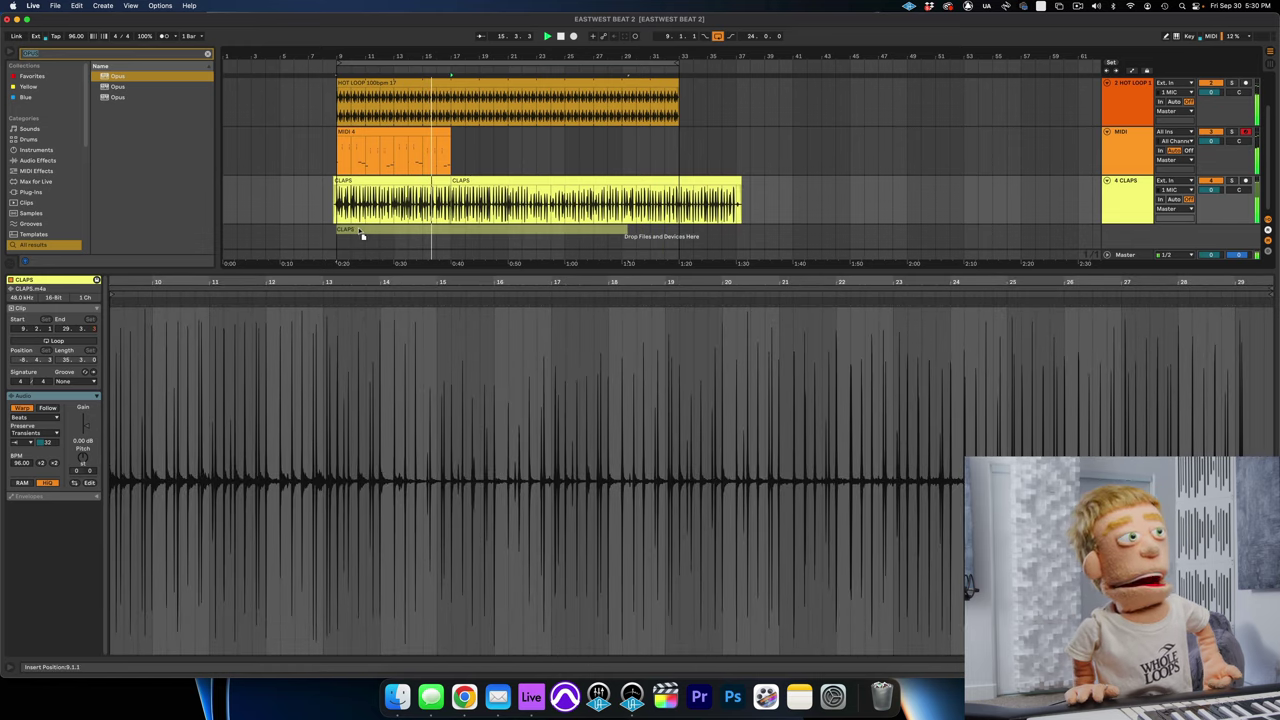
pyautogui.moveTo(361, 234); pyautogui.dragTo(361, 234)
# Step: Split the second claps layer at bar 17 and move the remainder onto a third track starting at bar 9
pyautogui.click(460, 213)
pyautogui.press('super+e')
pyautogui.scroll(-1, 463, 204)
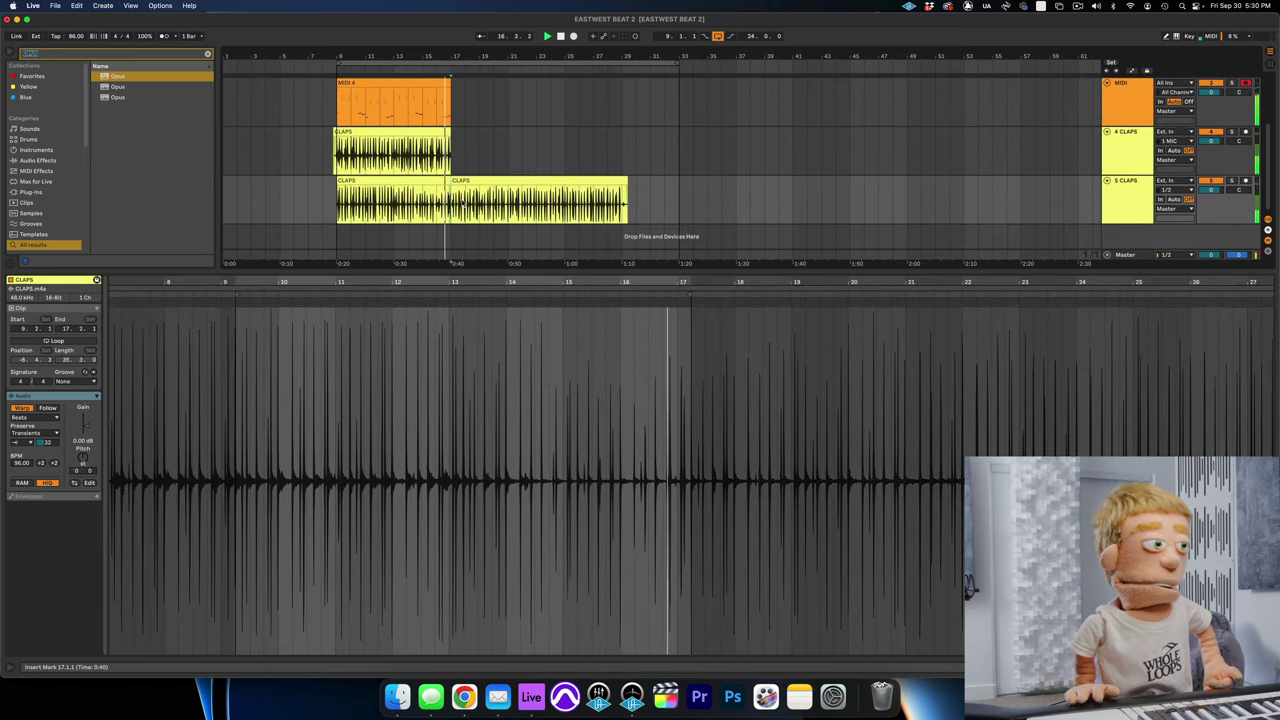
pyautogui.moveTo(470, 181); pyautogui.dragTo(357, 237)
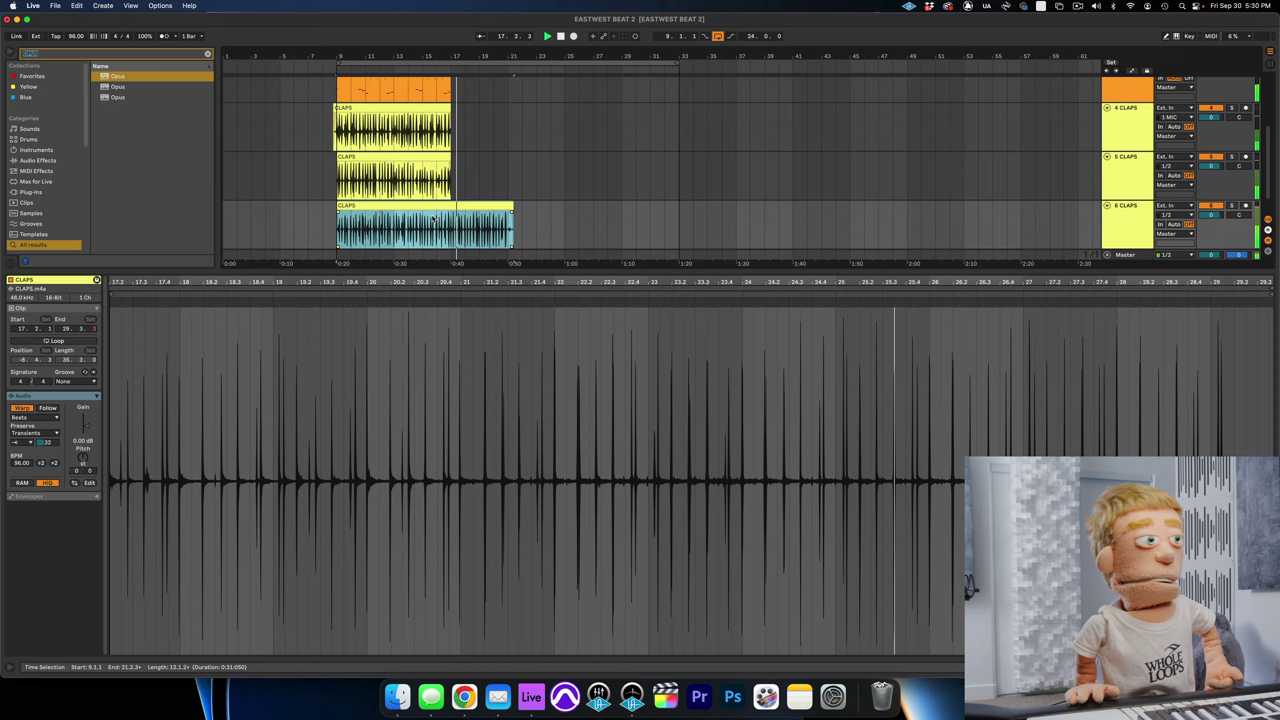
pyautogui.scroll(-1, 433, 220)
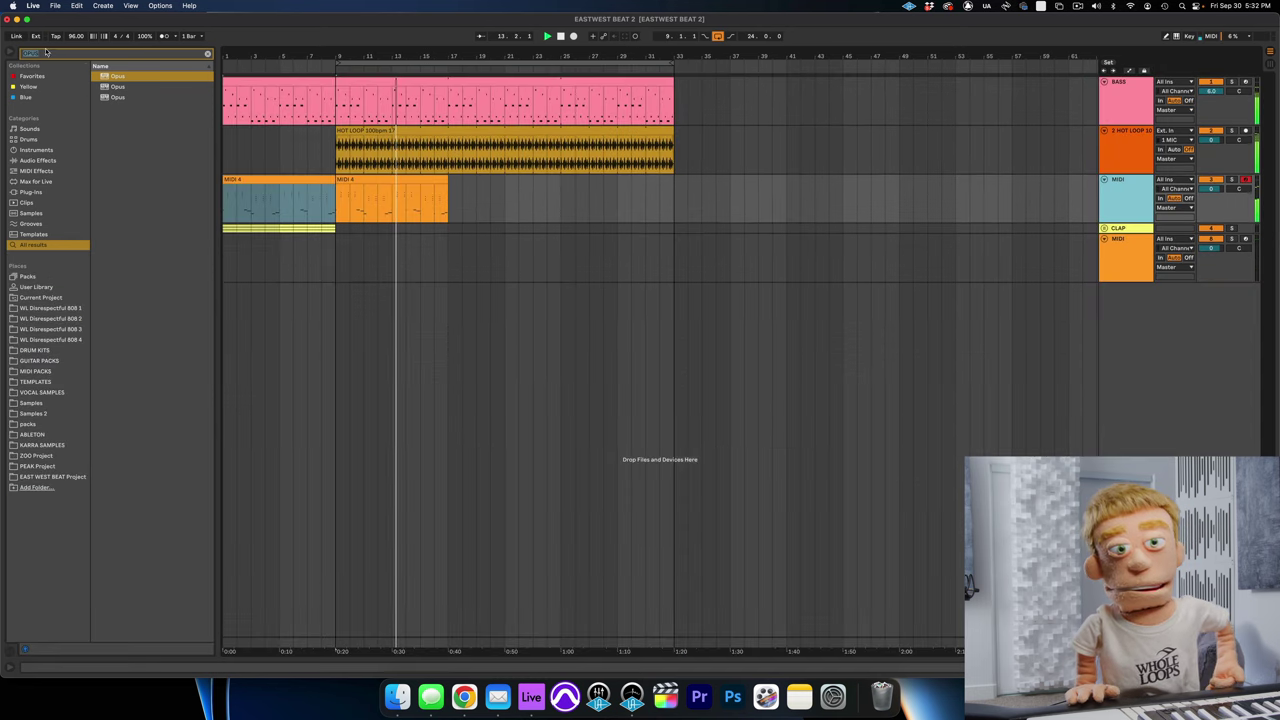
# Step: Search the plug-ins for SHAPERB and add ShaperBox 2 to the synth's MIDI track
pyautogui.press('super+a')
pyautogui.write('SH')
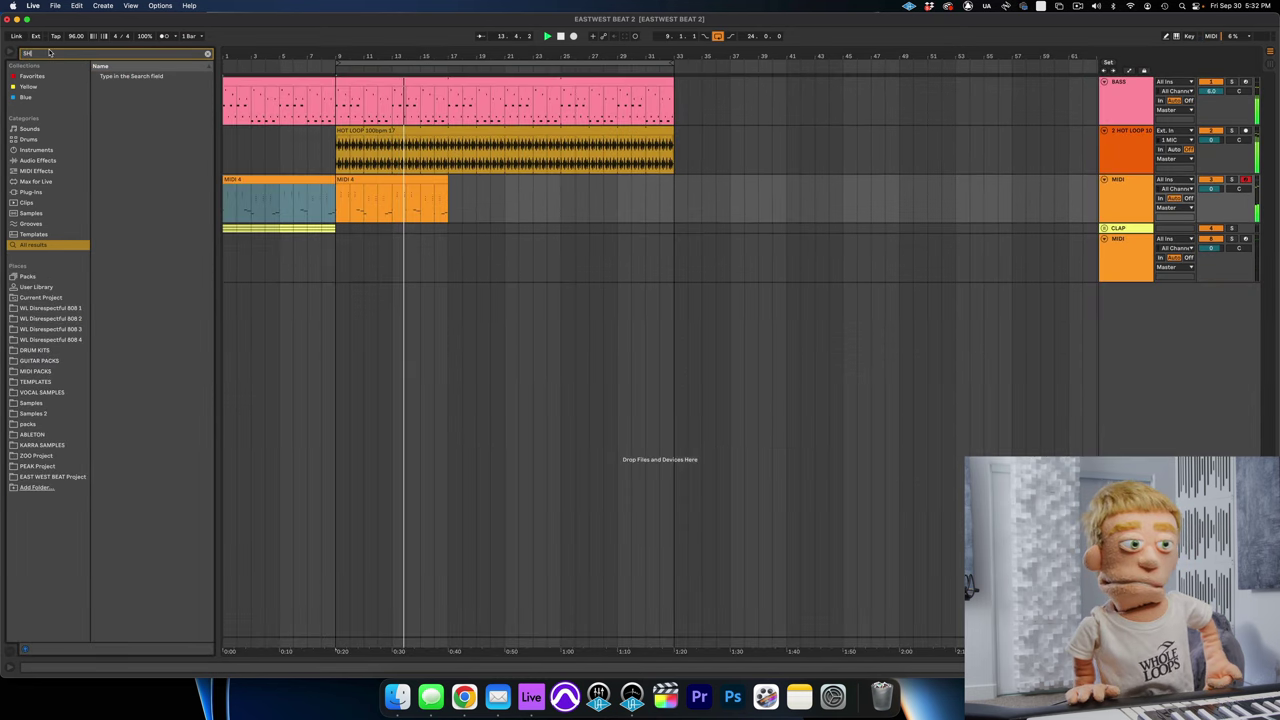
pyautogui.write('APERB')
pyautogui.click(33, 192)
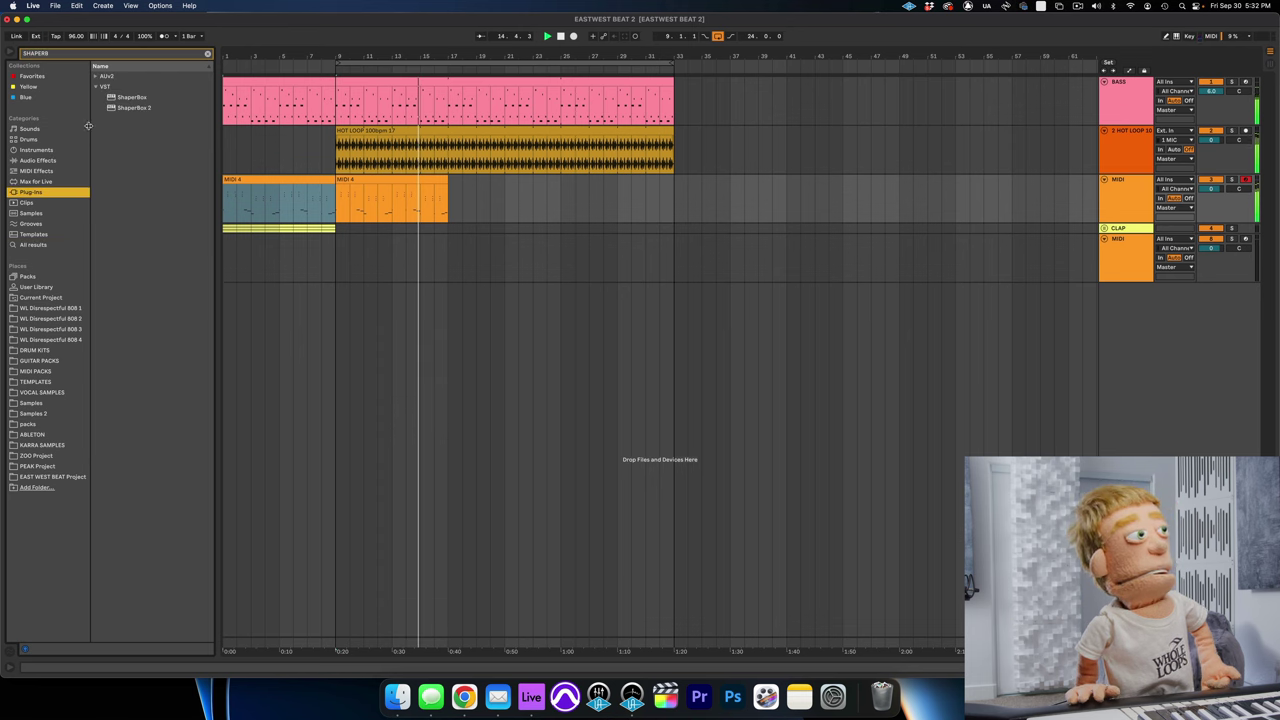
pyautogui.moveTo(134, 108); pyautogui.dragTo(409, 209)
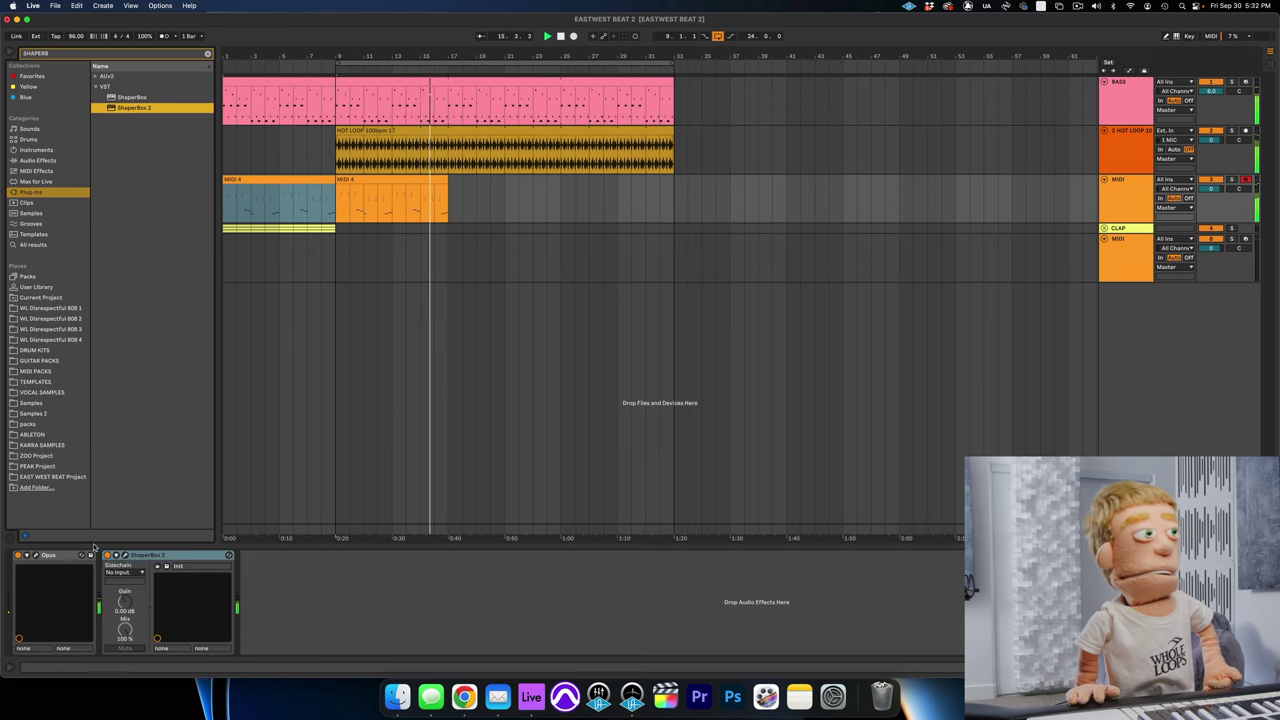
# Step: Apply the Volume shaper's Sidechain preset in ShaperBox 2, play from bar 17 and close the plug-in window
pyautogui.click(127, 555)
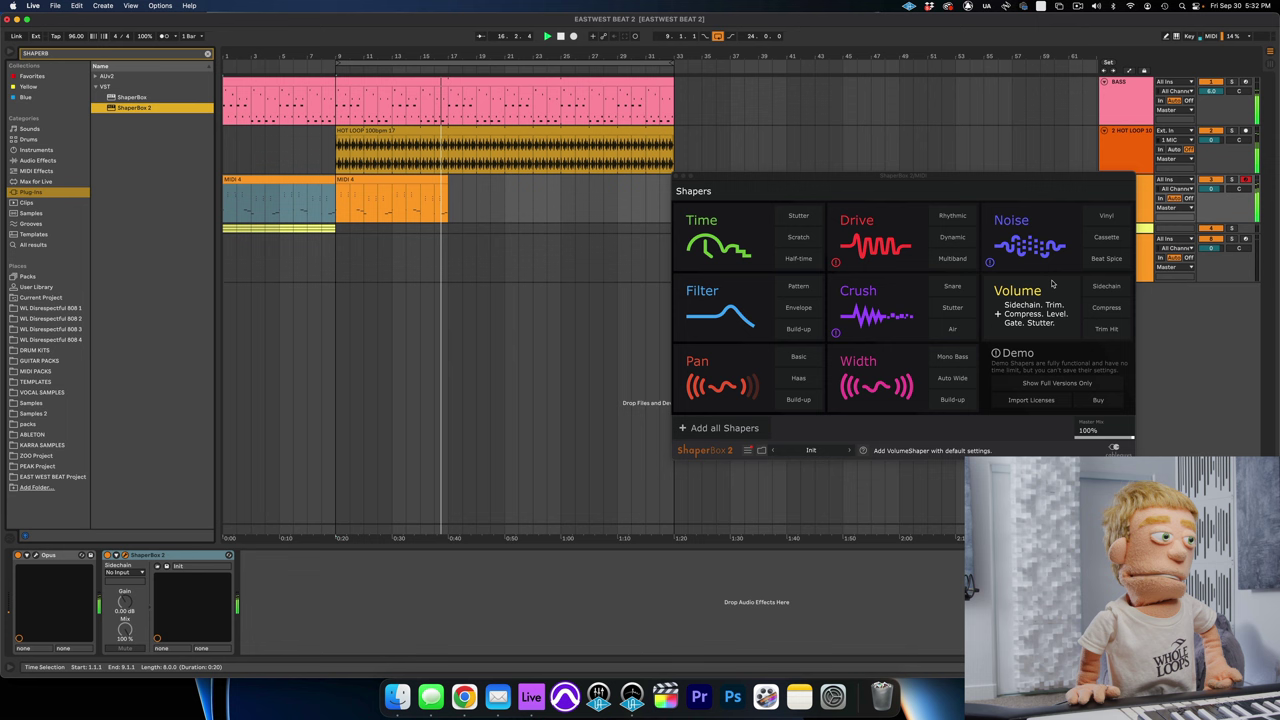
pyautogui.click(1104, 286)
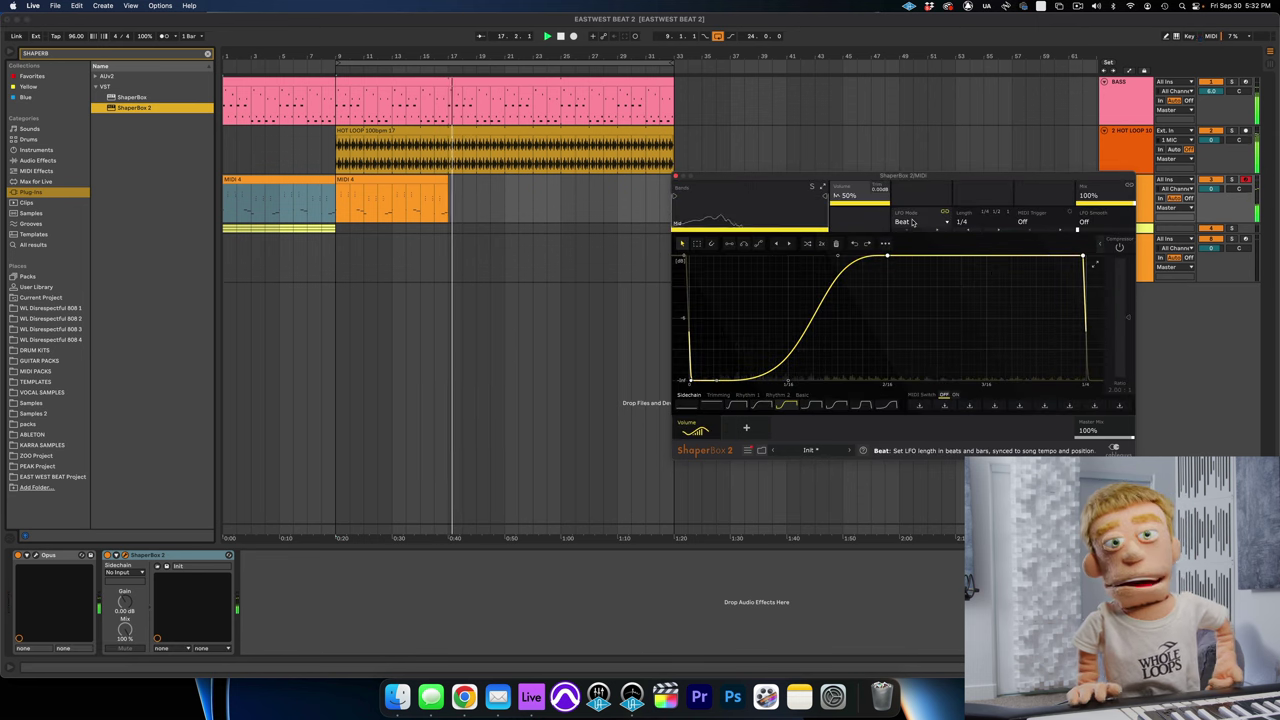
pyautogui.press('space')
pyautogui.click(461, 190)
pyautogui.press('space')
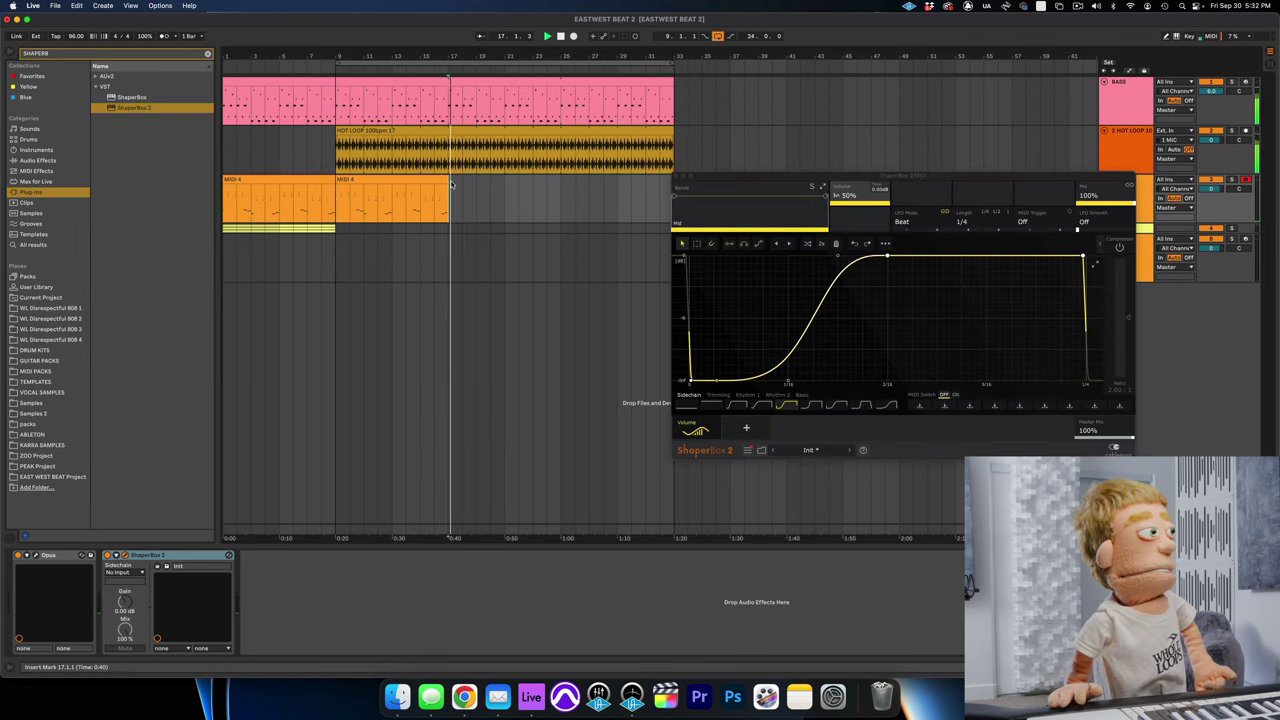
pyautogui.click(679, 177)
# Step: Duplicate the BASS track and load Disrespectful 808 02 C.wav from WL Disrespectful 808 4 on the copy
pyautogui.click(1131, 110)
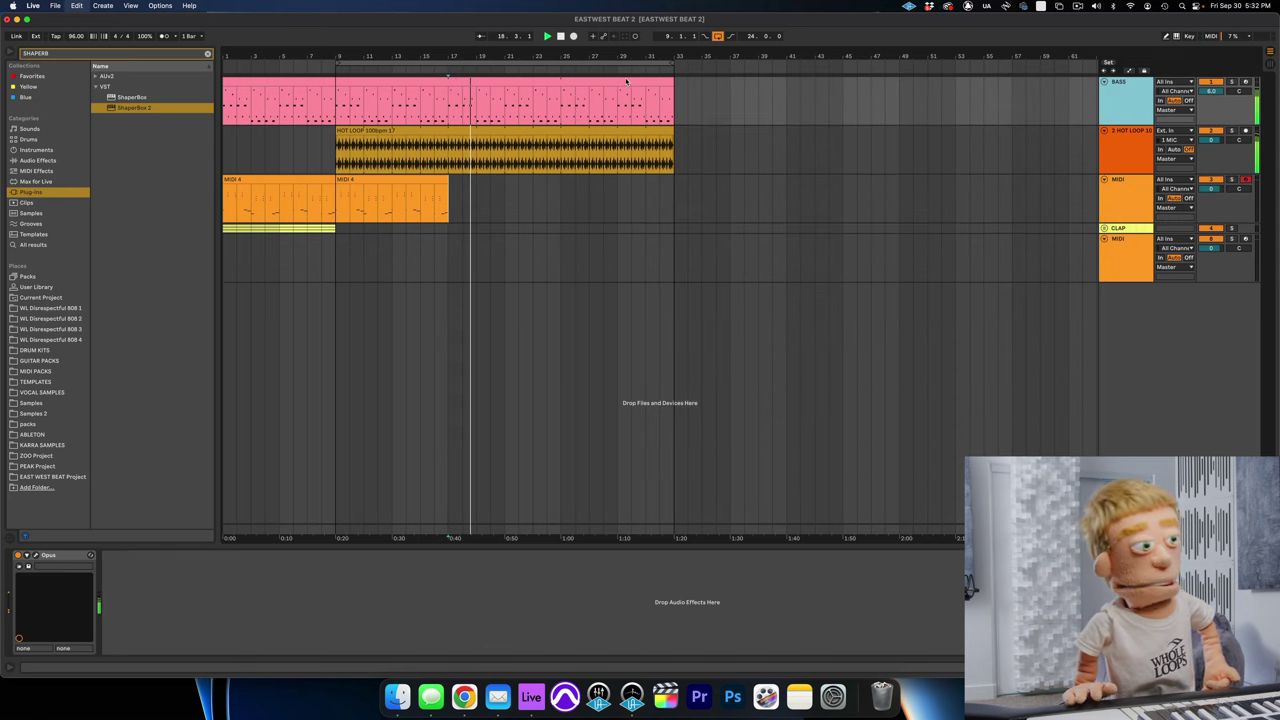
pyautogui.press('super+d')
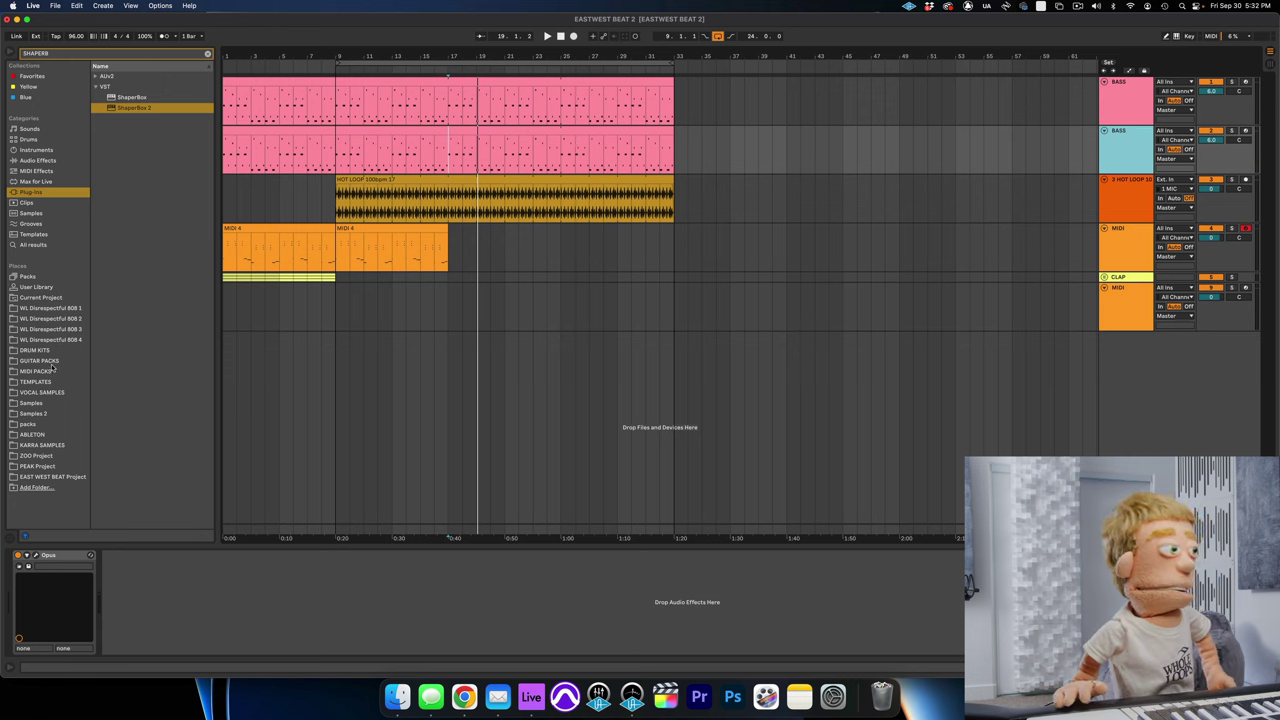
pyautogui.click(54, 340)
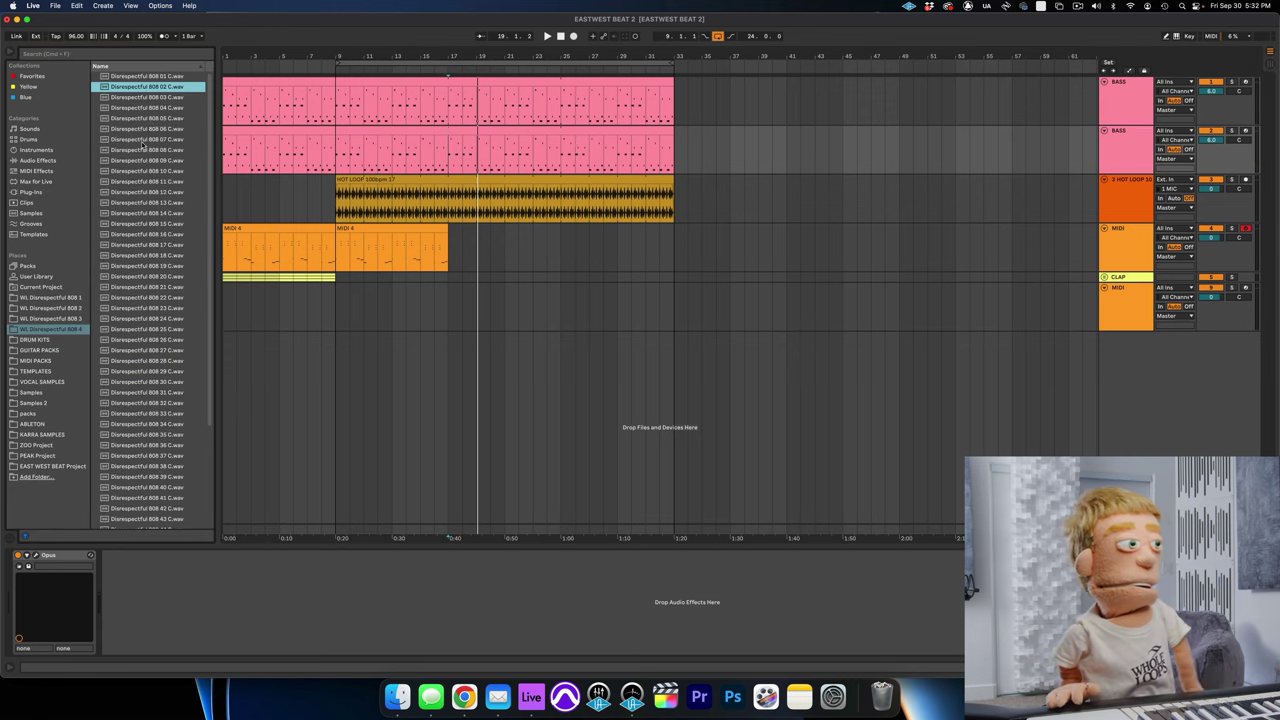
pyautogui.click(150, 77)
pyautogui.click(156, 88)
pyautogui.doubleClick(168, 88)
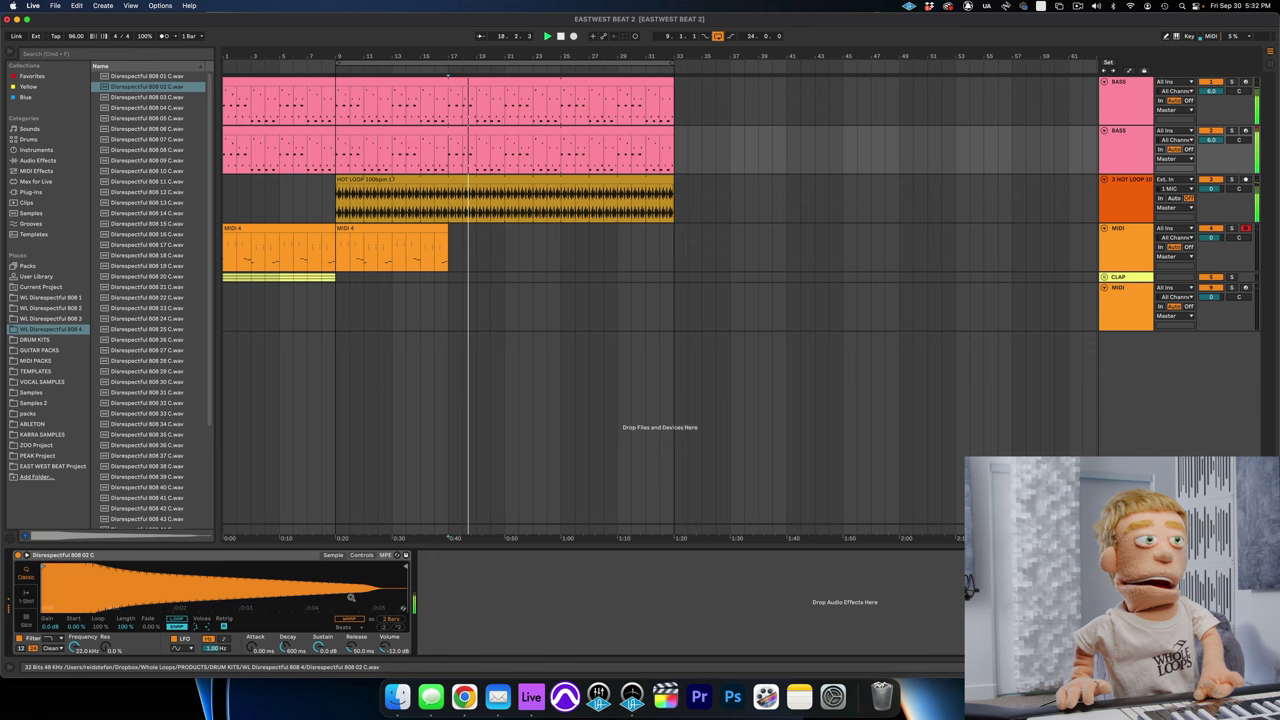
# Step: Set the 808 sampler's filter to 1.78 kHz, decay 3.08 s, sustain -inf dB and release 1.29 s, and lower its track volume to 0
pyautogui.moveTo(355, 647); pyautogui.dragTo(320, 660)
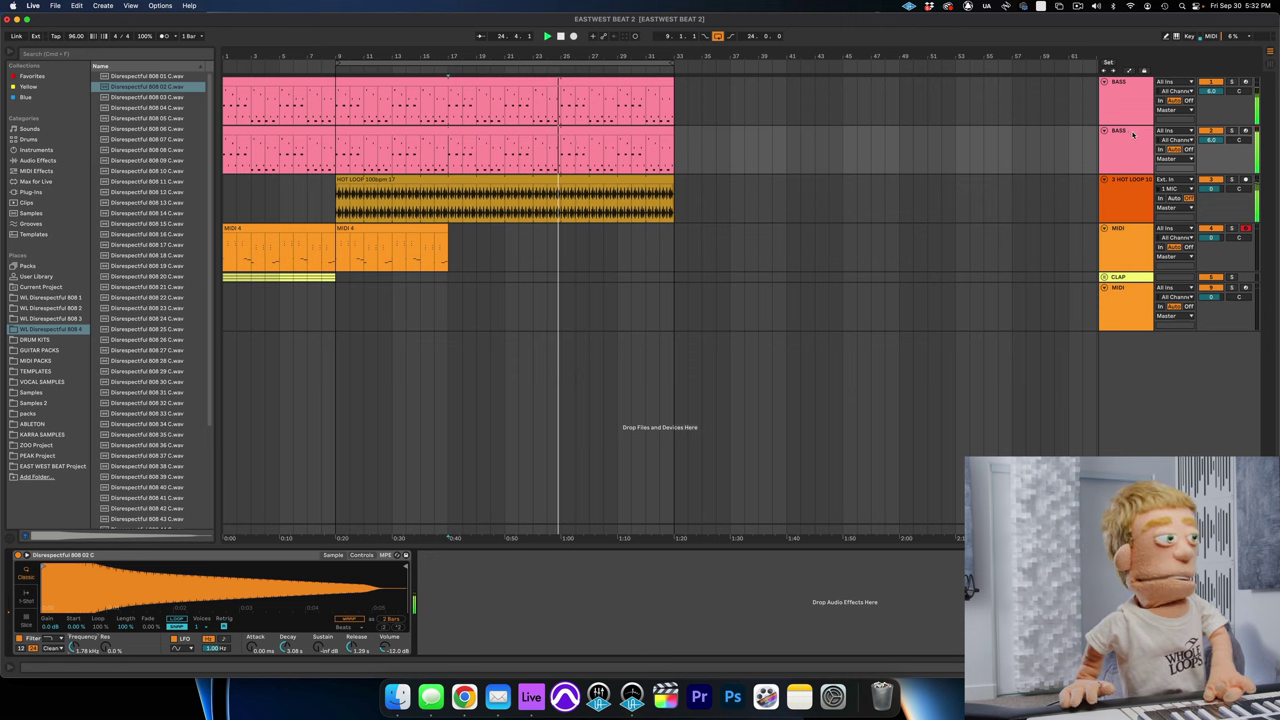
pyautogui.moveTo(1211, 140); pyautogui.dragTo(1211, 162)
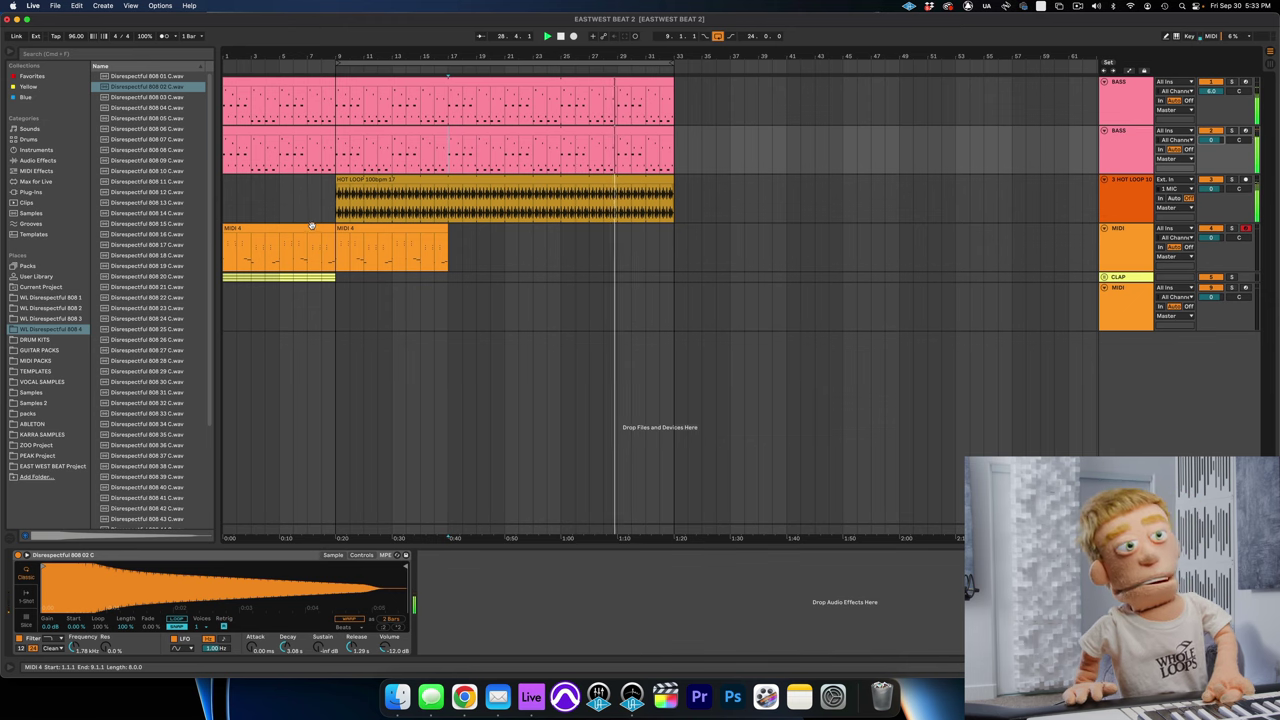
# Step: Rename the duplicated BASS track 808
pyautogui.click(1150, 130)
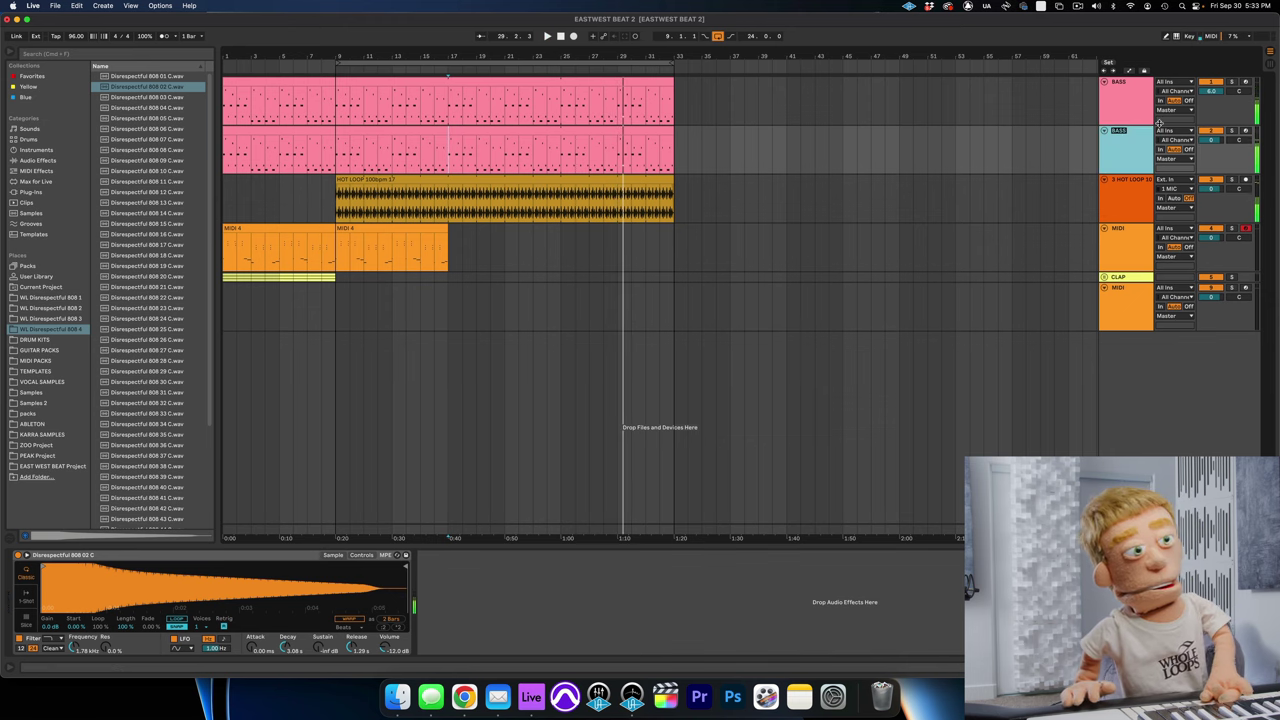
pyautogui.rightClick(1130, 162)
pyautogui.click(1176, 390)
# Step: Delete the part of the 808 track before bar 9, keeping the clip from bar 9 to bar 33
pyautogui.click(368, 129)
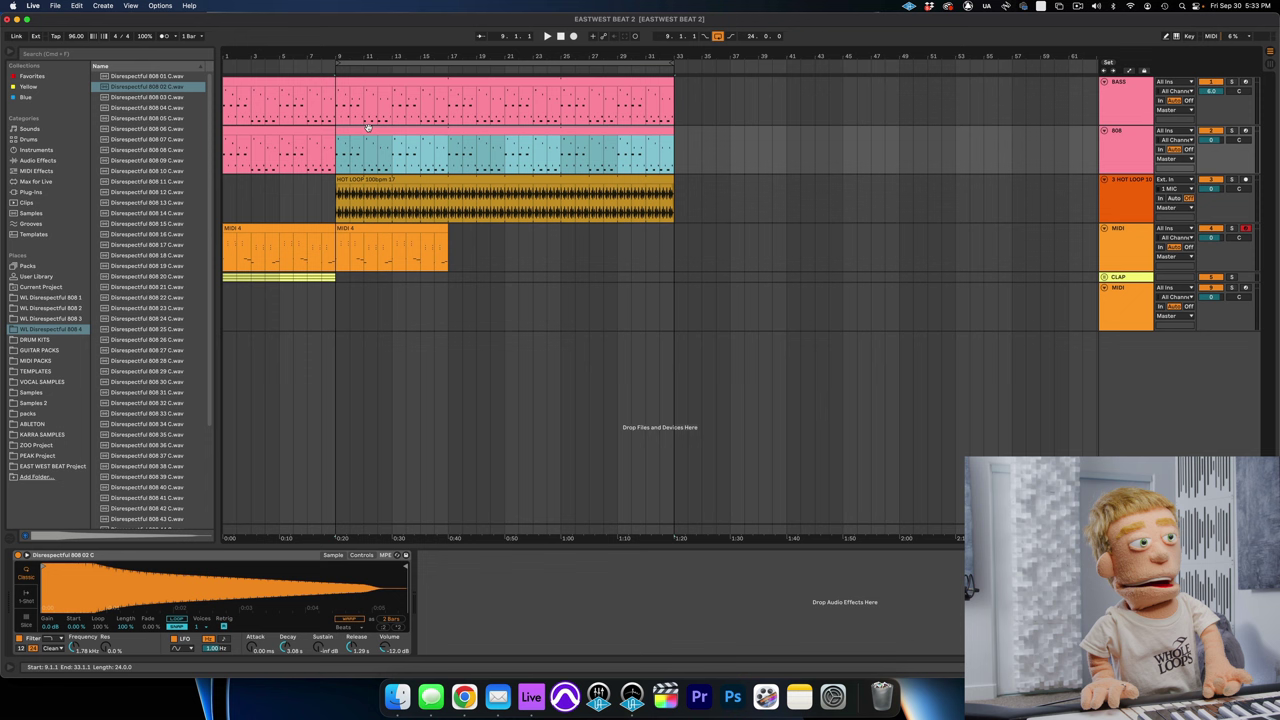
pyautogui.click(308, 131)
pyautogui.press('Delete')
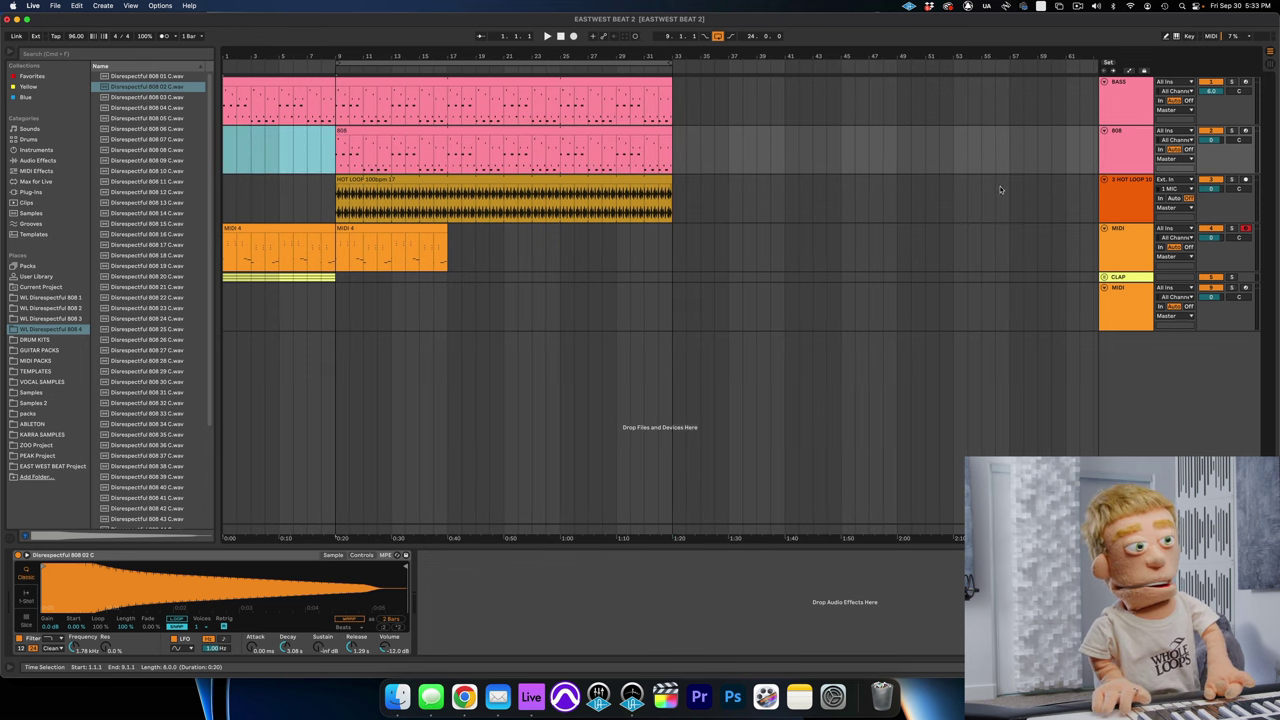
# Step: Change the colour of the 808 track and its clip to dark red
pyautogui.rightClick(1130, 160)
pyautogui.click(1147, 379)
pyautogui.rightClick(1116, 158)
pyautogui.click(1150, 387)
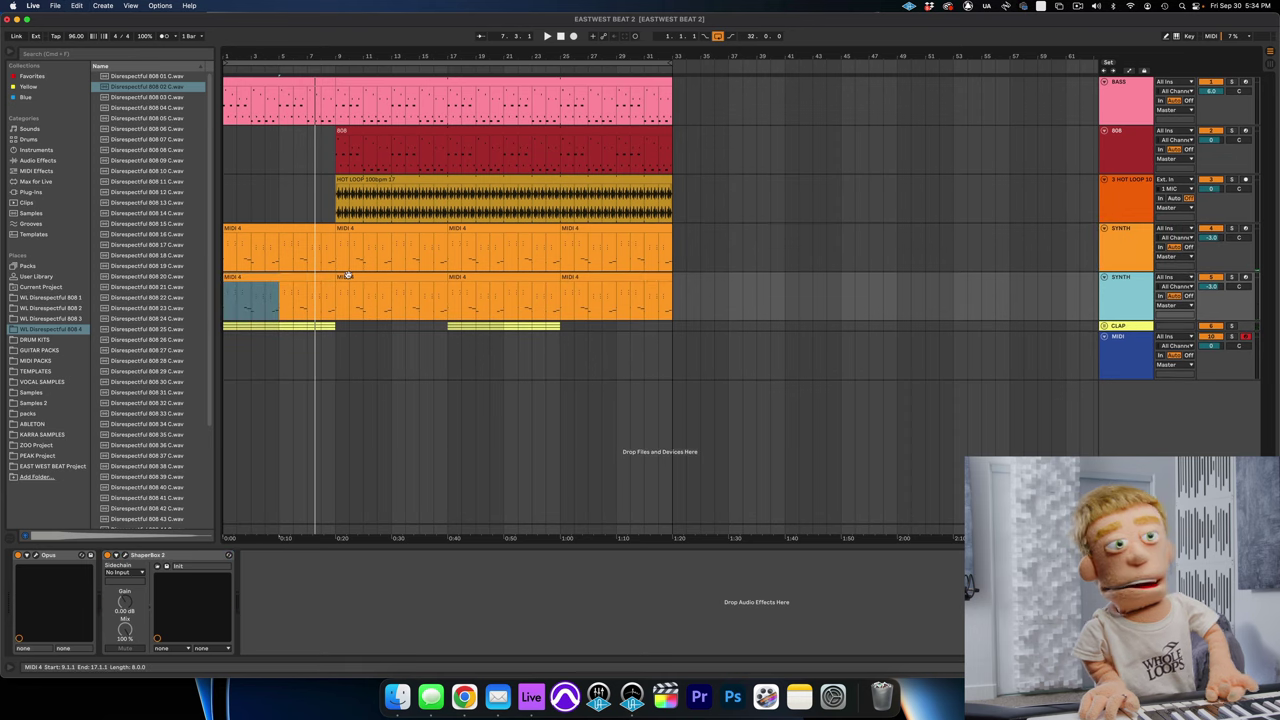
# Step: Delete the high chord notes from the lower SYNTH track's clip and repeat the remaining bass line through bar 33
pyautogui.doubleClick(318, 277)
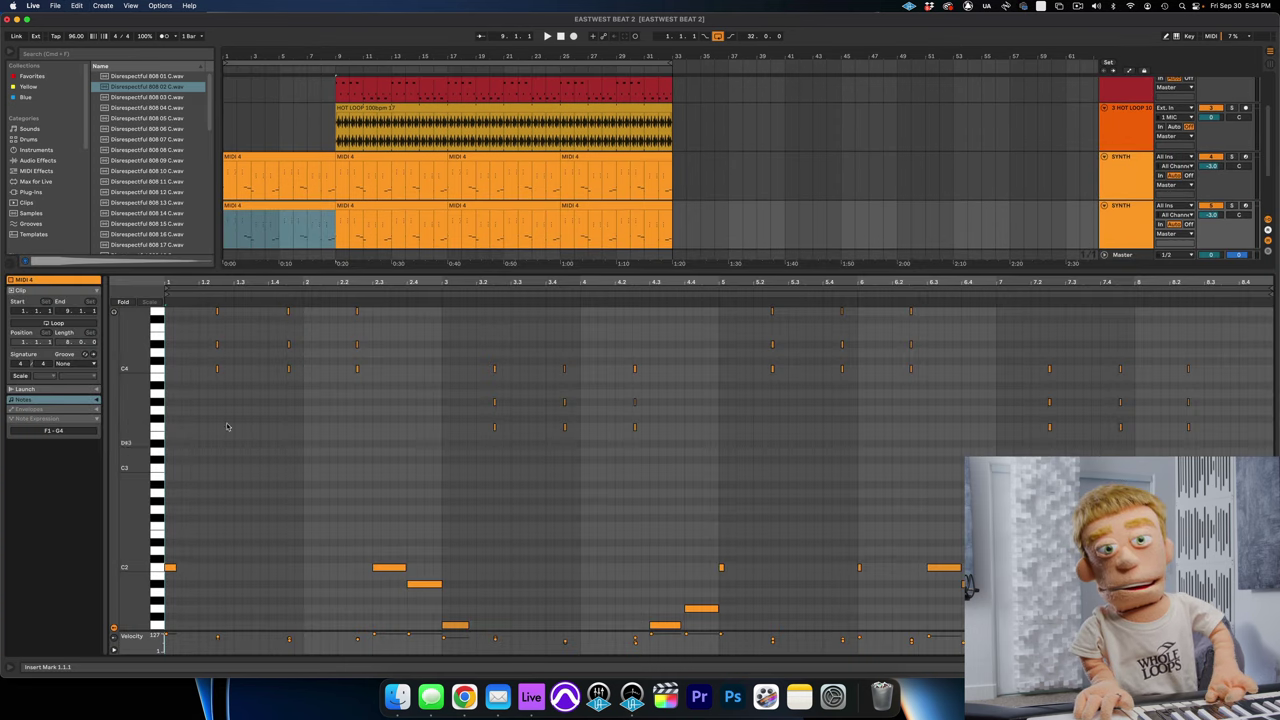
pyautogui.moveTo(188, 414); pyautogui.dragTo(1272, 312)
pyautogui.press('Delete')
pyautogui.moveTo(1247, 490); pyautogui.dragTo(365, 379)
pyautogui.click(365, 378)
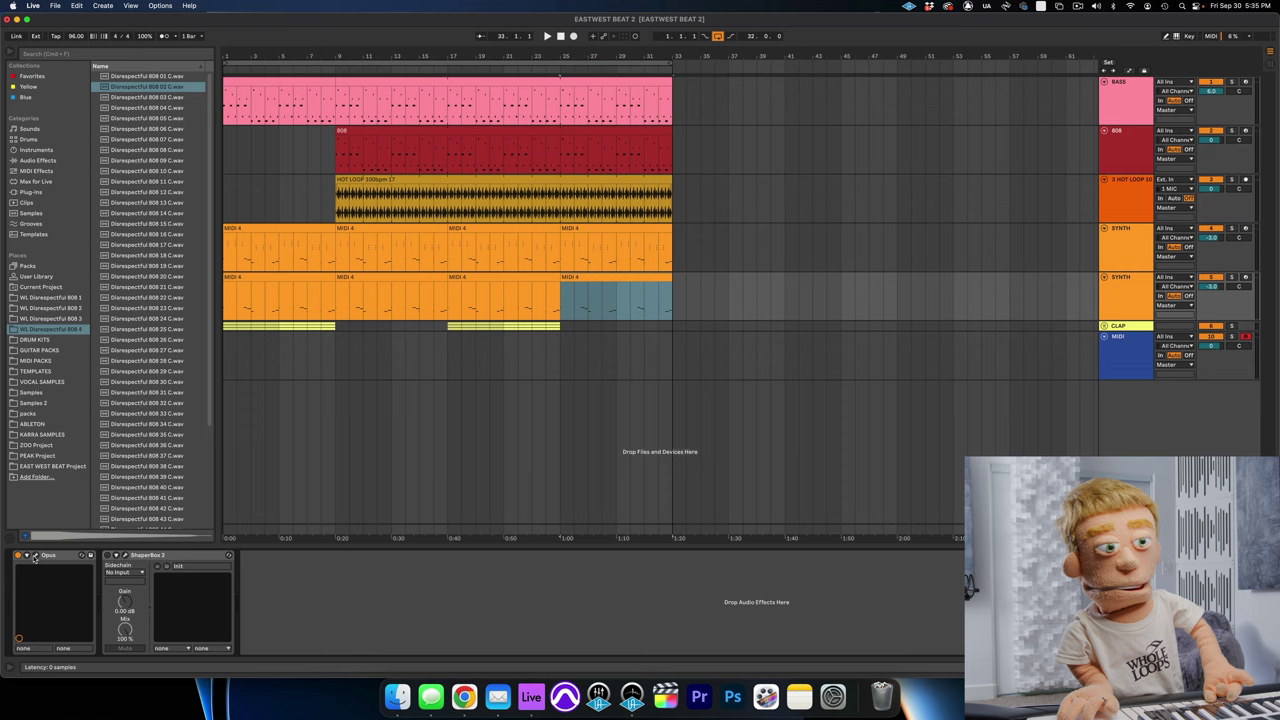
pyautogui.click(35, 556)
# Step: Delete the low bass notes from the upper SYNTH track's clip and duplicate the chords-only clip three times through bar 33
pyautogui.doubleClick(291, 229)
pyautogui.moveTo(172, 548); pyautogui.dragTo(1200, 622)
pyautogui.press('Delete')
pyautogui.click(310, 204)
pyautogui.press('super+d')
pyautogui.press('super+d')
pyautogui.press('super+d')
pyautogui.click(674, 170)
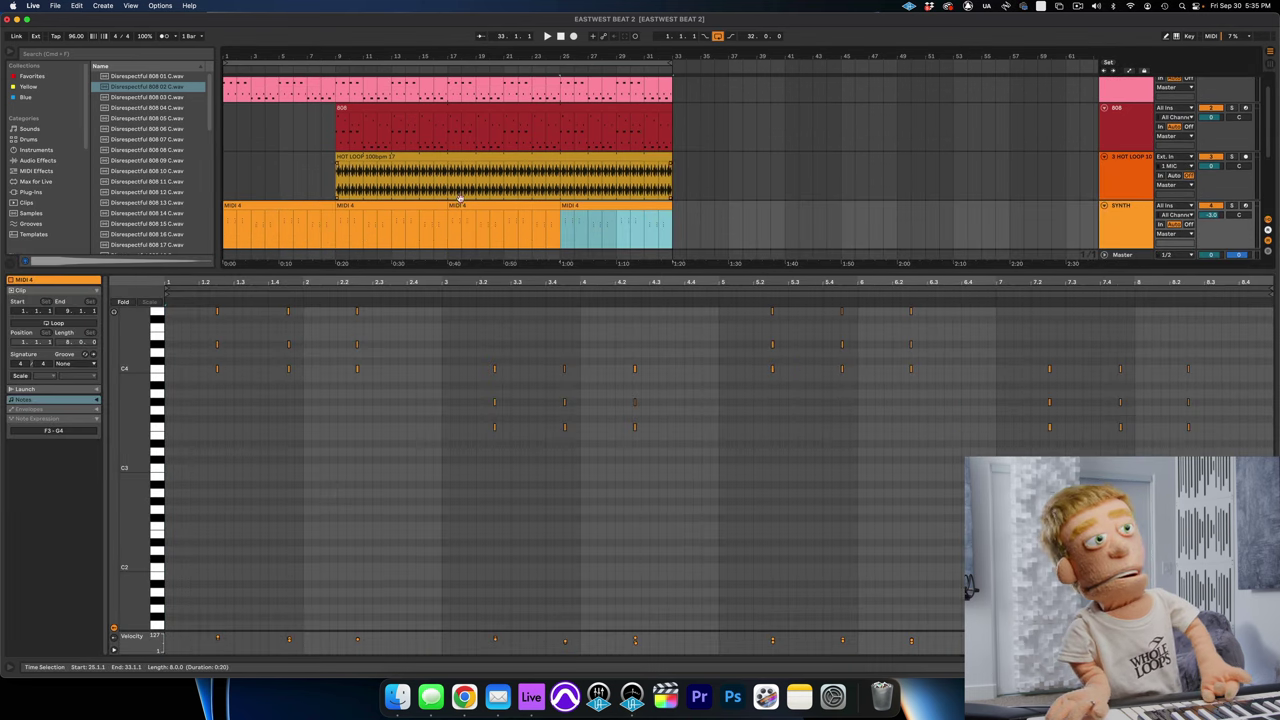
# Step: Play the arrangement, add a Saturator after Opus on the lower synth track and reduce its output to -6.57 dB
pyautogui.scroll(-3, 457, 197)
pyautogui.click(315, 188)
pyautogui.press('space')
pyautogui.hotkey('shift', 'Tab')
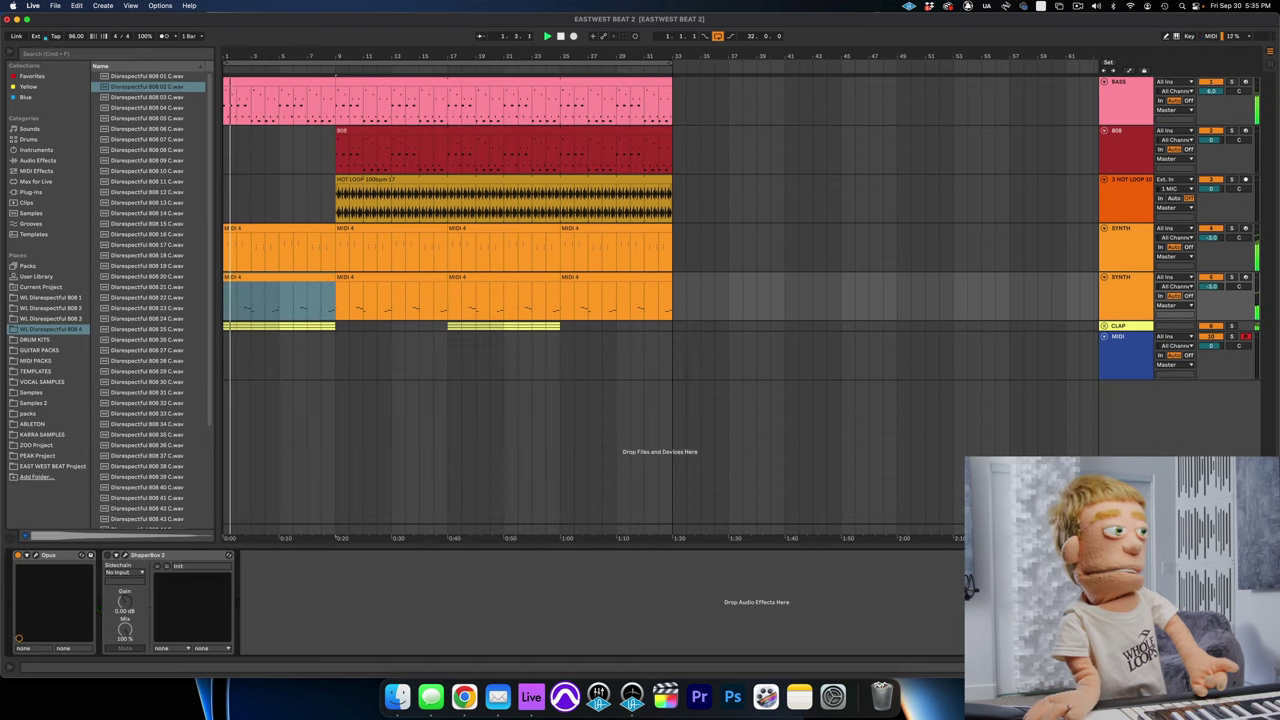
pyautogui.click(38, 160)
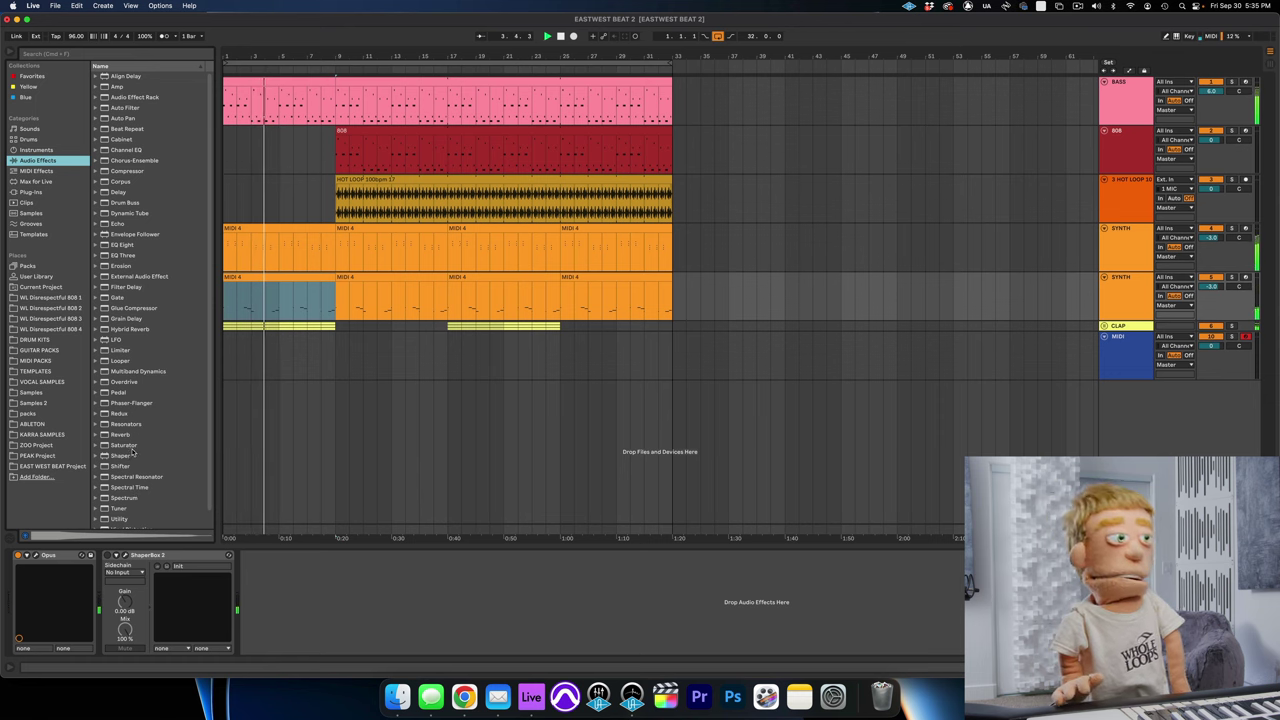
pyautogui.doubleClick(121, 446)
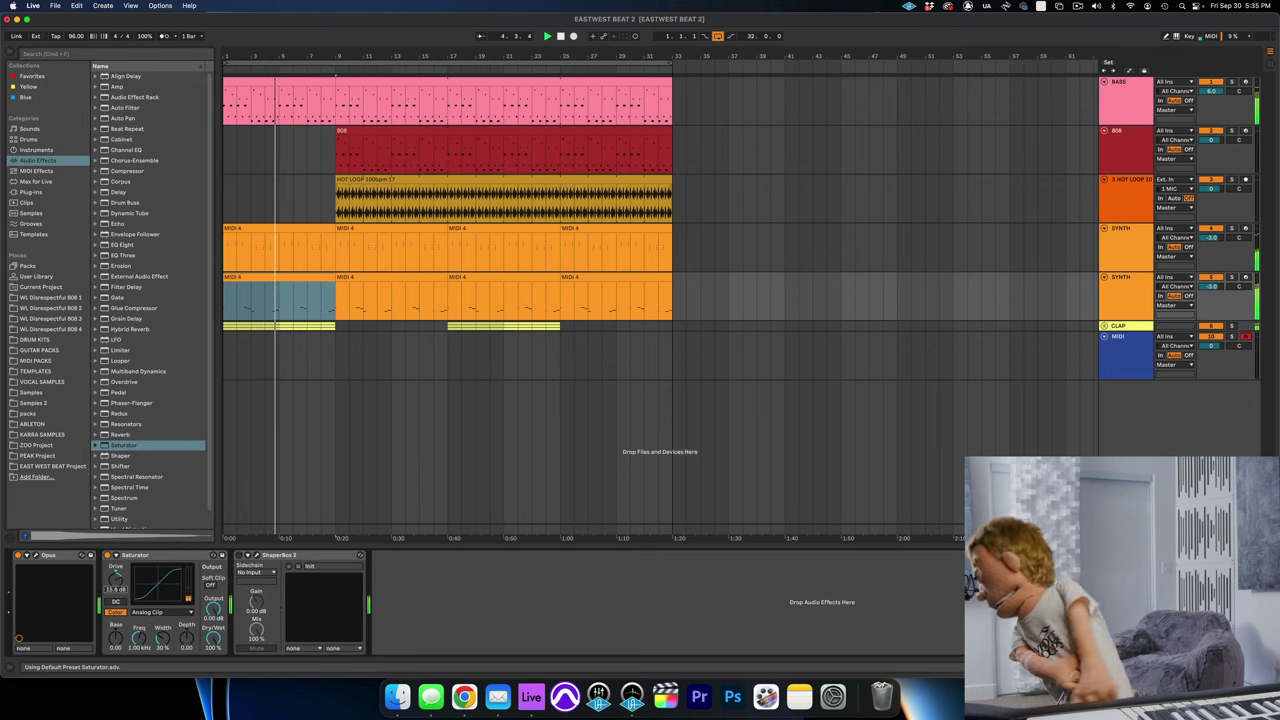
pyautogui.moveTo(213, 638); pyautogui.dragTo(213, 665)
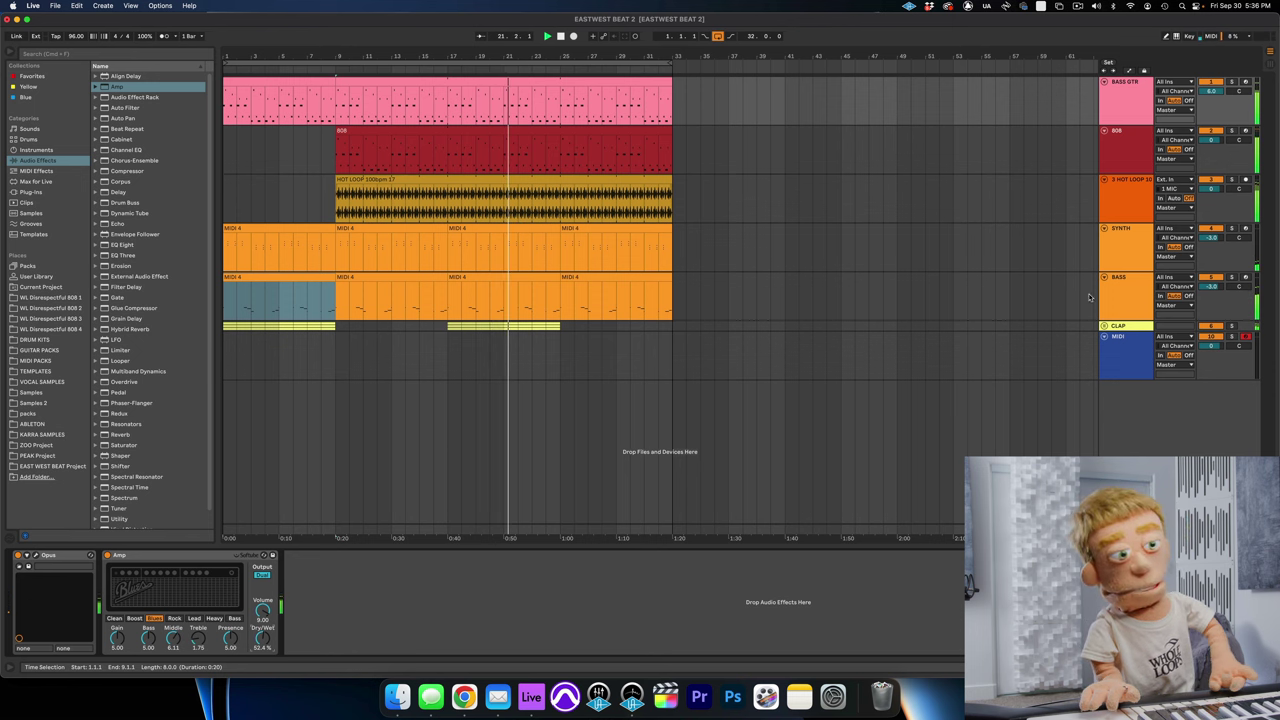
pyautogui.click(1148, 288)
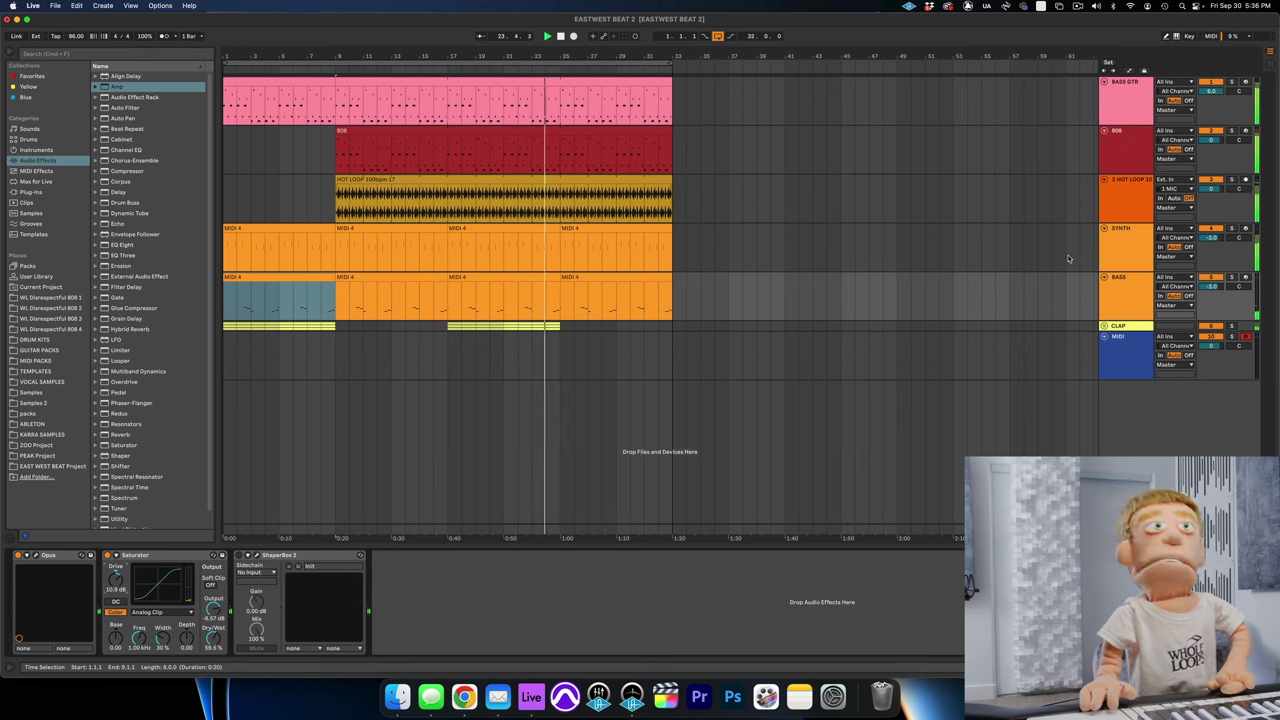
# Step: Search the plug-ins for L2 and add L2 Stereo from the local VST WaveShell to the device chain
pyautogui.click(1133, 349)
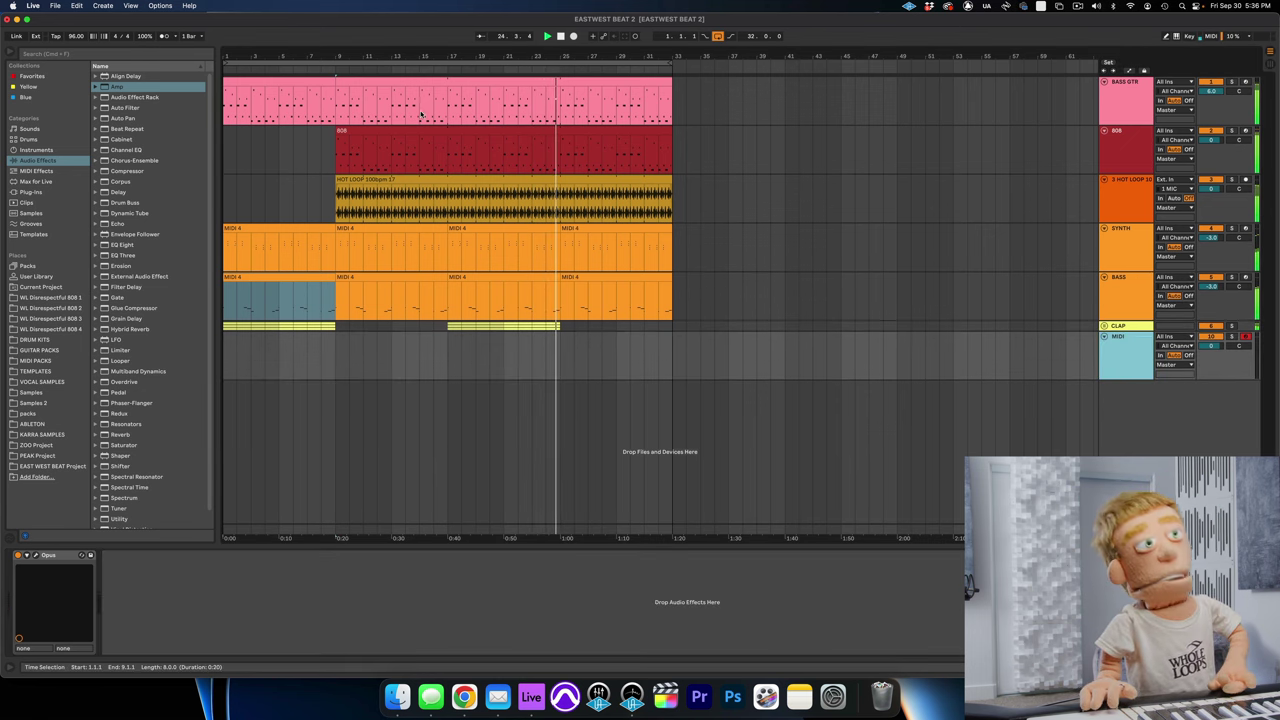
pyautogui.click(105, 54)
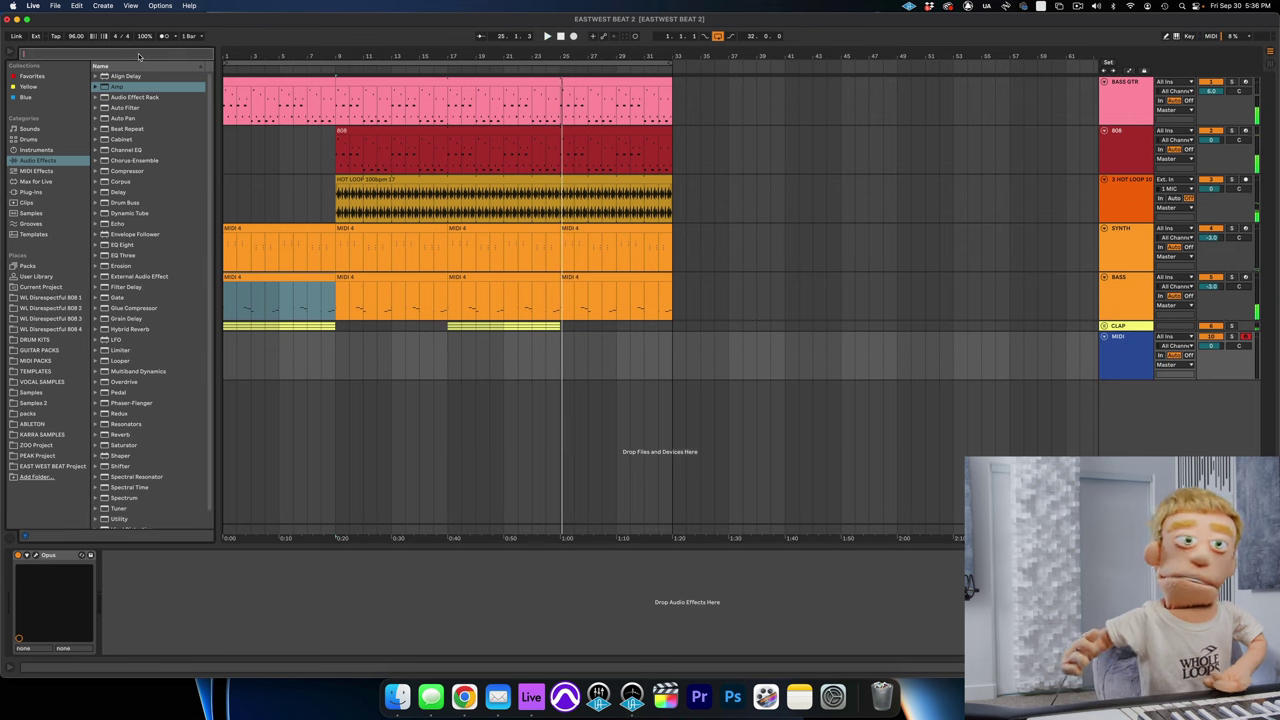
pyautogui.write('li')
pyautogui.click(30, 192)
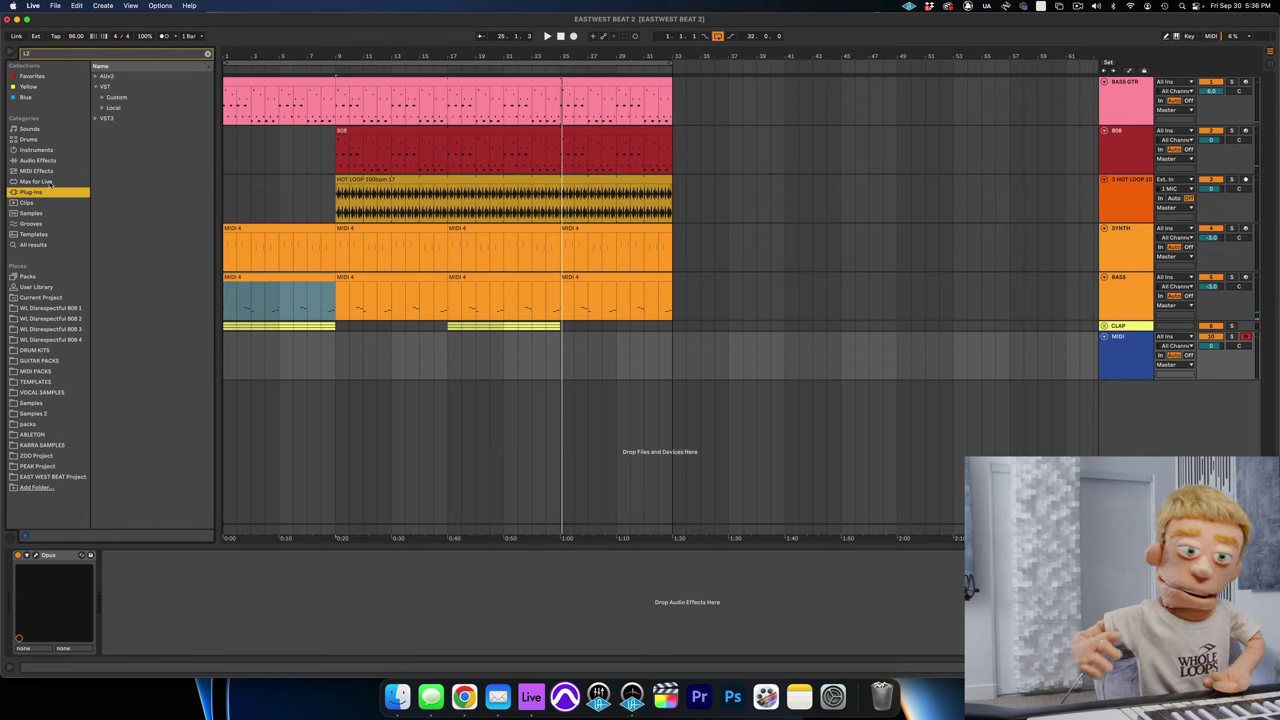
pyautogui.click(104, 97)
pyautogui.click(102, 97)
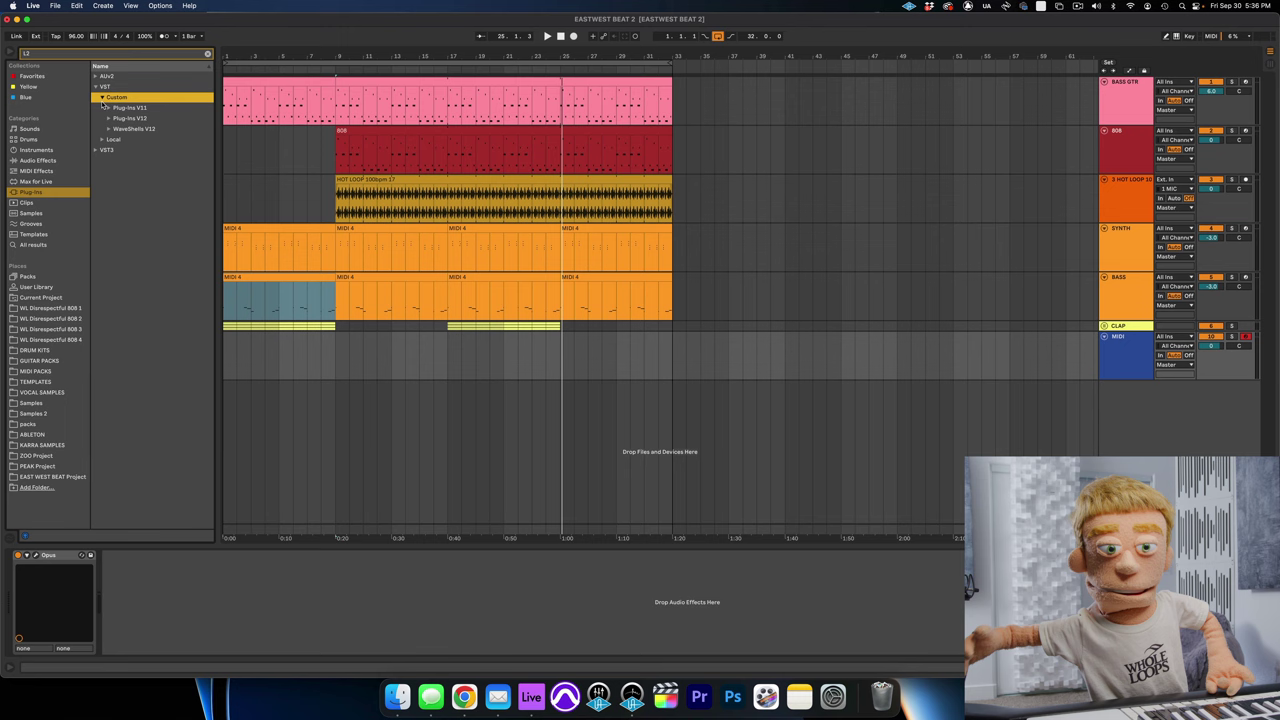
pyautogui.click(102, 97)
pyautogui.click(102, 108)
pyautogui.click(109, 118)
pyautogui.moveTo(140, 140); pyautogui.dragTo(327, 600)
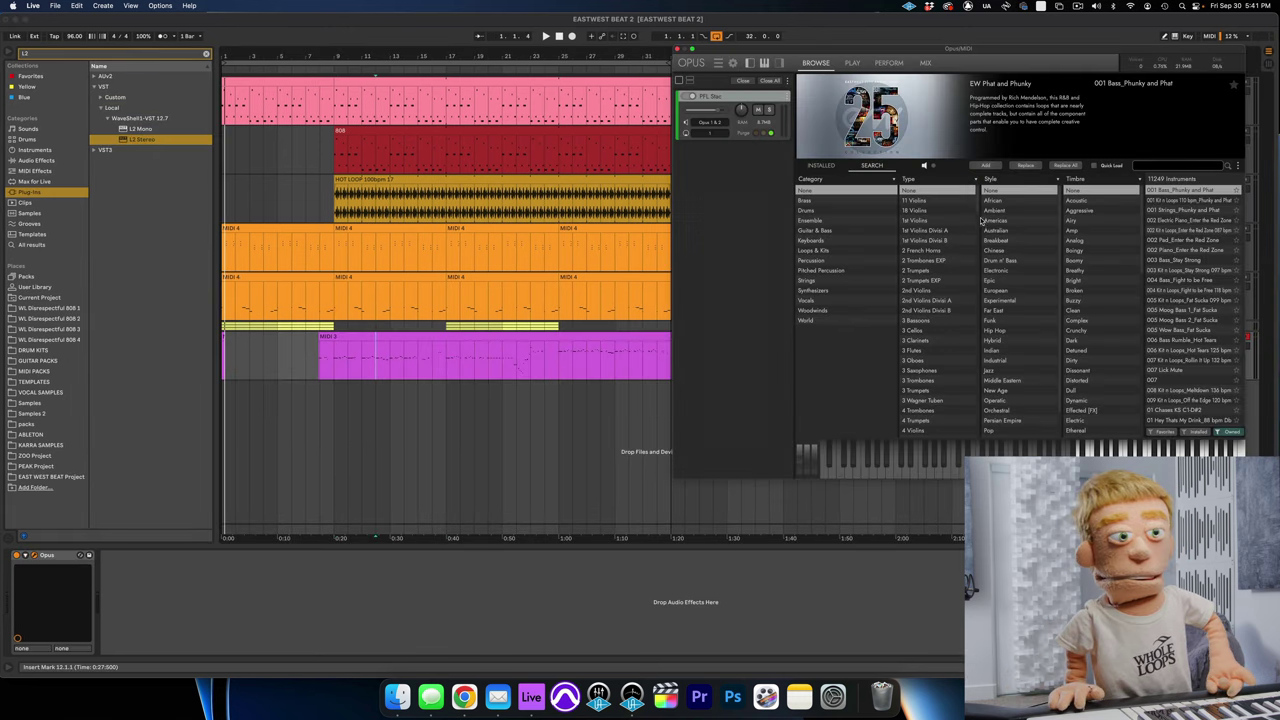
# Step: Search the Opus instruments for FLUTE and preview the 074 Synth Flute, 3FL Emotn DXF, 3FL Exp dim and 3FL GLiss L patches
pyautogui.write('FLUTE')
pyautogui.press('Return')
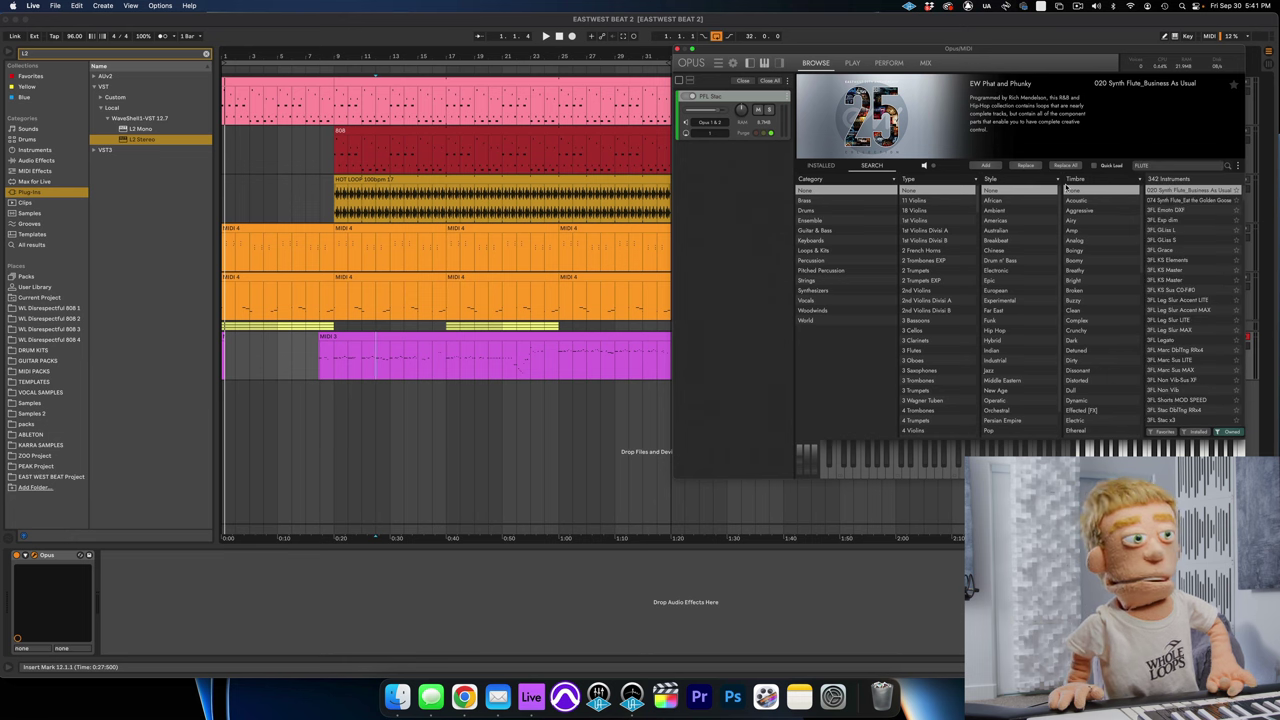
pyautogui.click(1209, 200)
pyautogui.click(1184, 211)
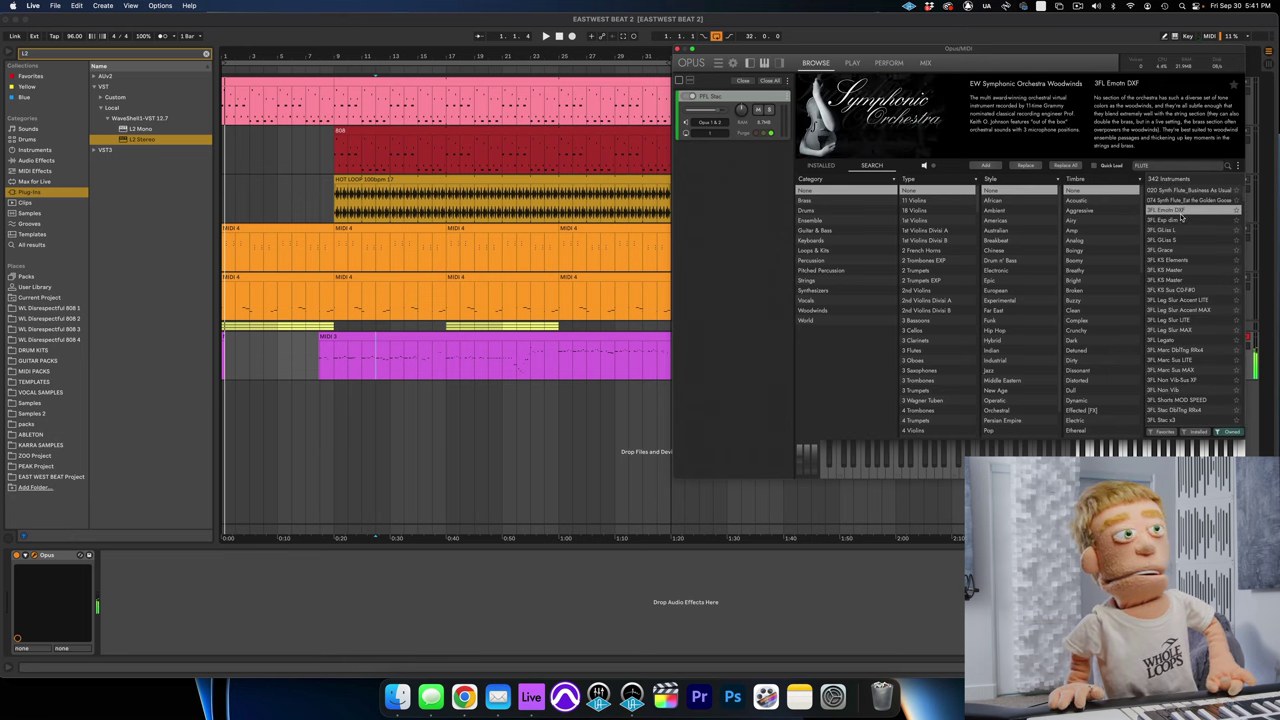
pyautogui.click(1180, 221)
pyautogui.click(1177, 231)
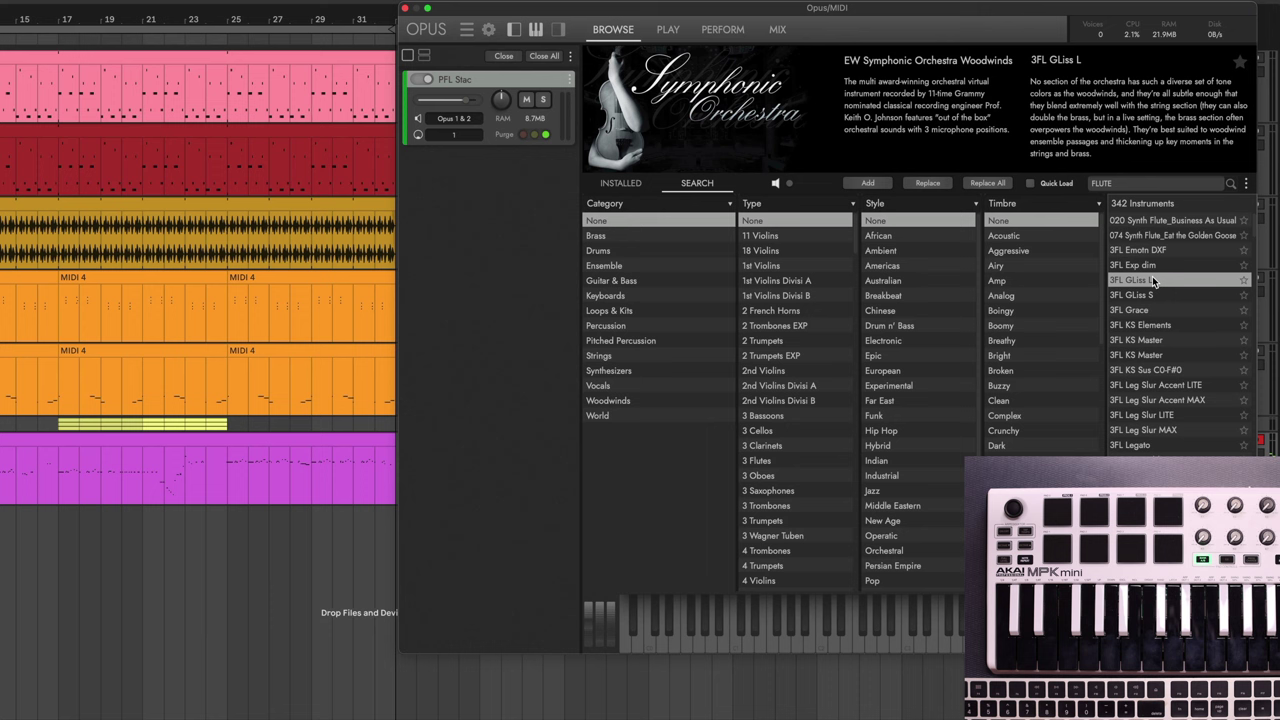
# Step: Search the Opus instruments for staccato flute patches using STAC
pyautogui.click(1172, 239)
pyautogui.write('STAC')
pyautogui.press('Return')
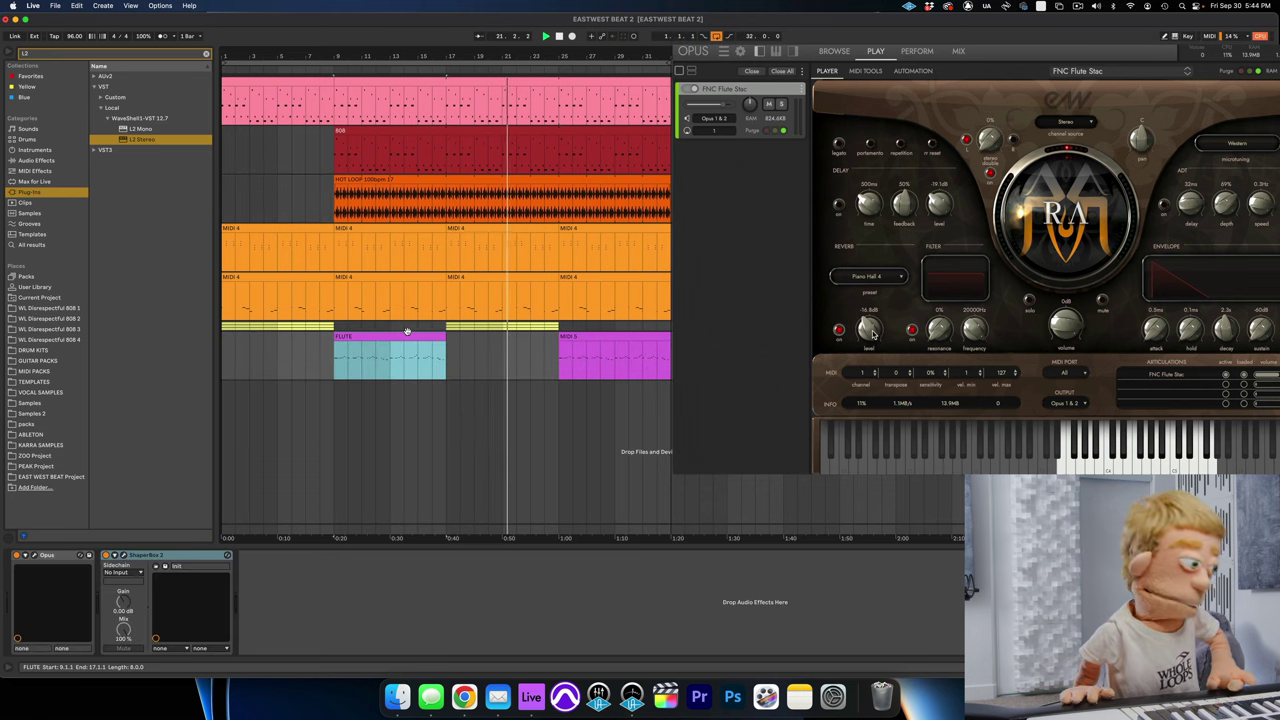
# Step: Paste the eight-bar FLUTE clip at bar 25 over the existing MIDI clip
pyautogui.click(563, 334)
pyautogui.press('super+v')
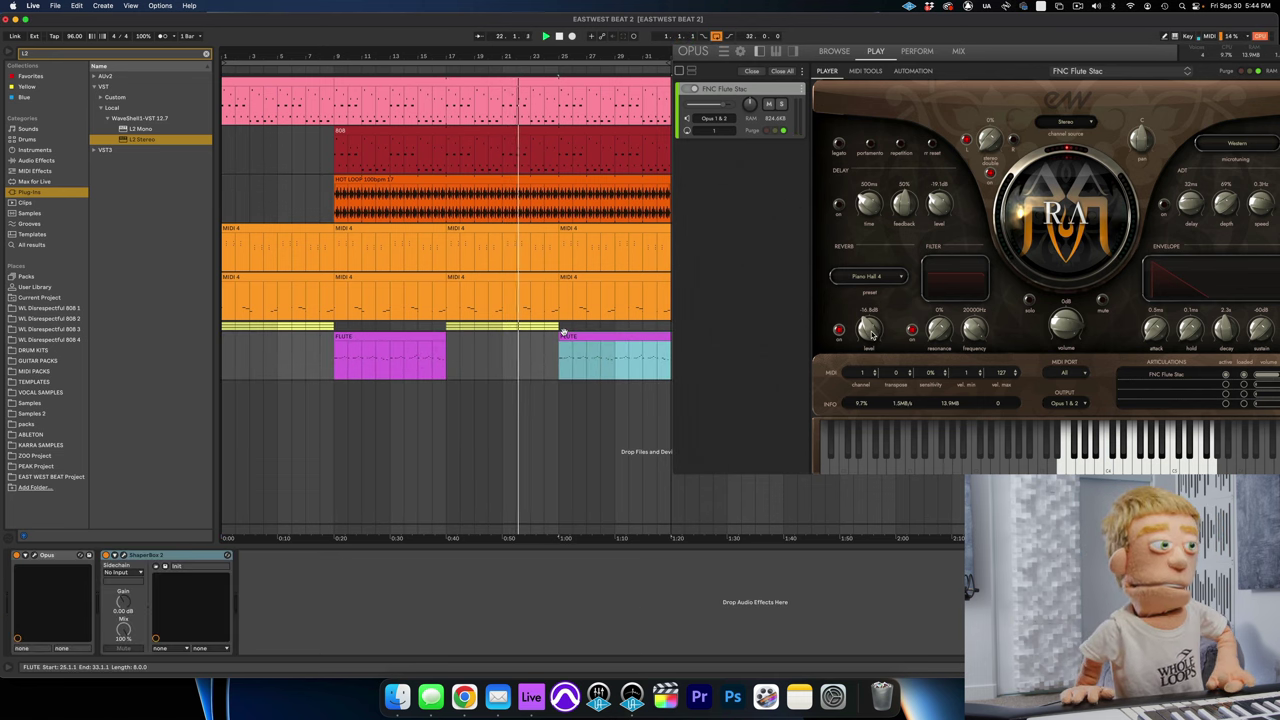
# Step: Preview loops in the DRUM KITS 100BPM folder and place HOT Rattle 105 BPM.wav on a new track at bar 25
pyautogui.click(38, 361)
pyautogui.click(36, 350)
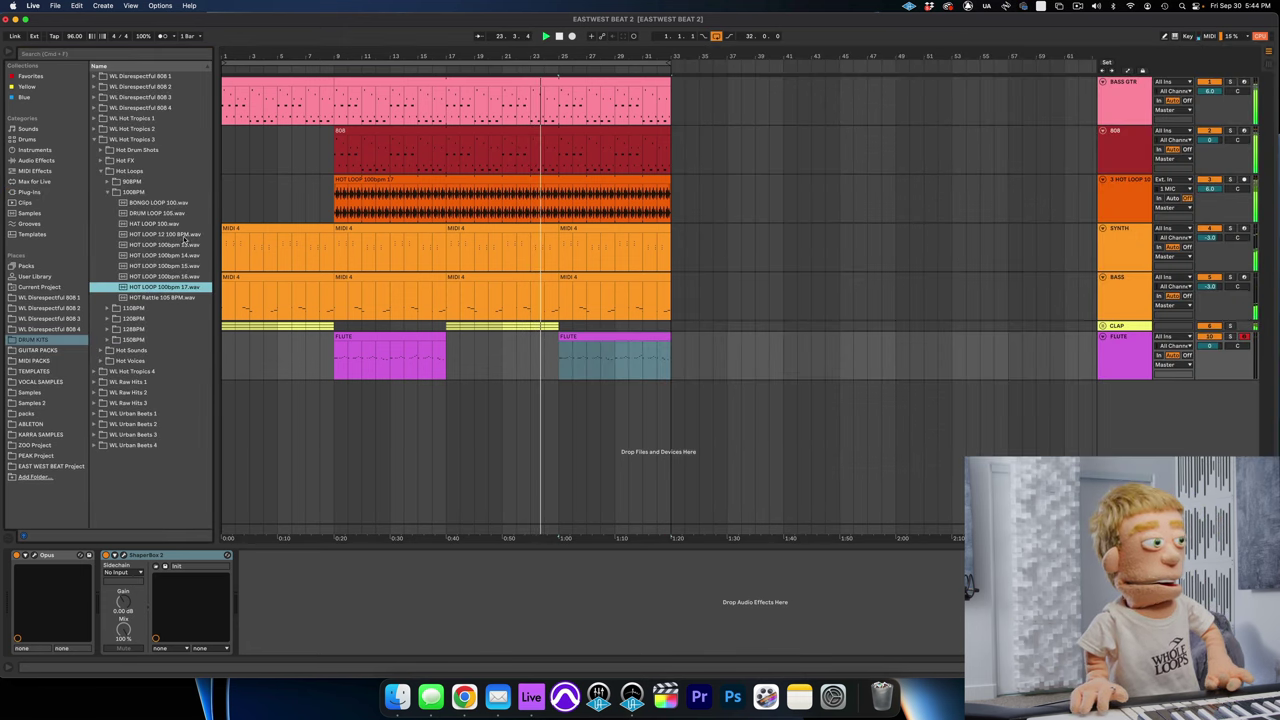
pyautogui.press('Up')
pyautogui.click(173, 287)
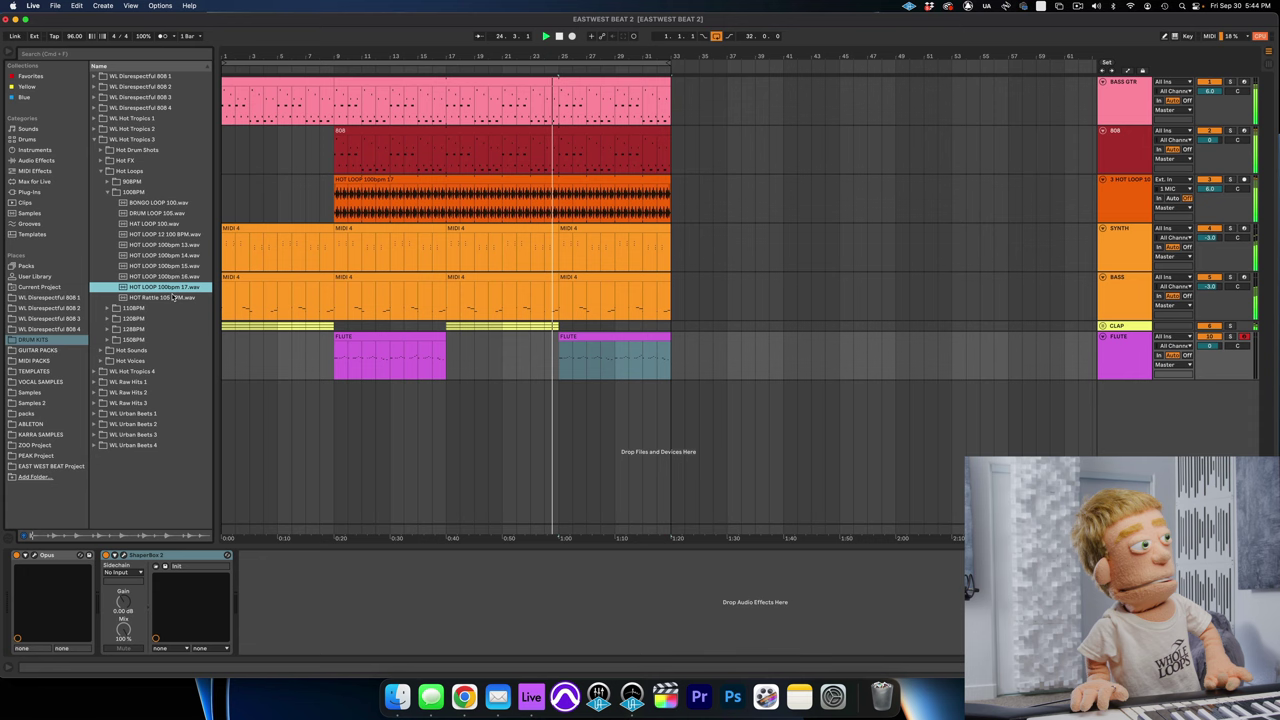
pyautogui.click(173, 298)
pyautogui.moveTo(173, 298); pyautogui.dragTo(560, 409)
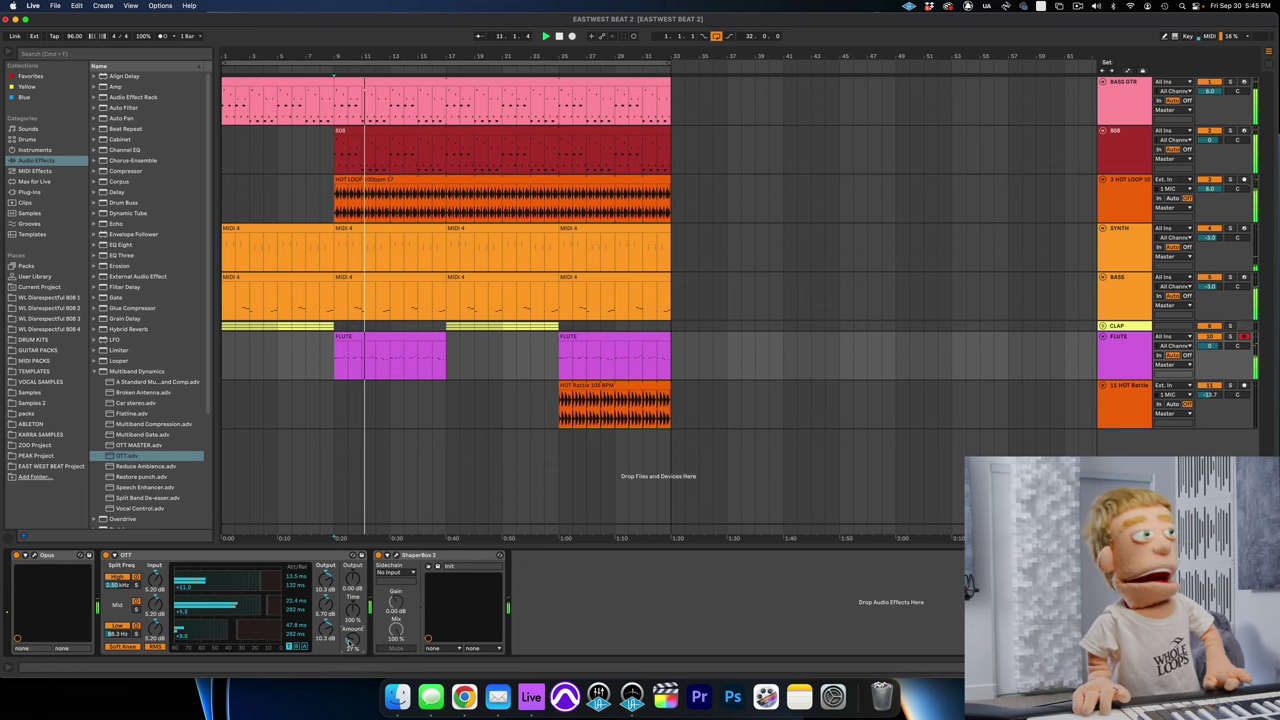
# Step: Copy the HOT Rattle clip from bar 25 to bar 9 and check the sample settings of both clips
pyautogui.click(578, 385)
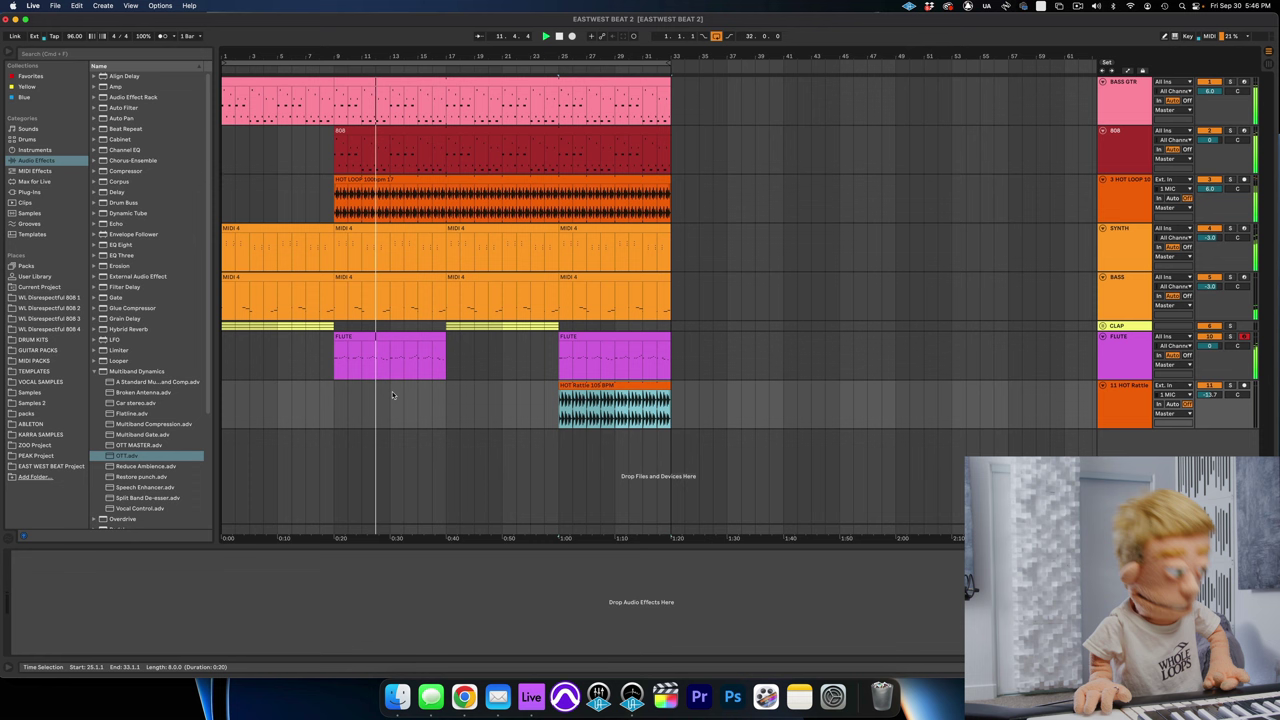
pyautogui.click(329, 402)
pyautogui.press('super+v')
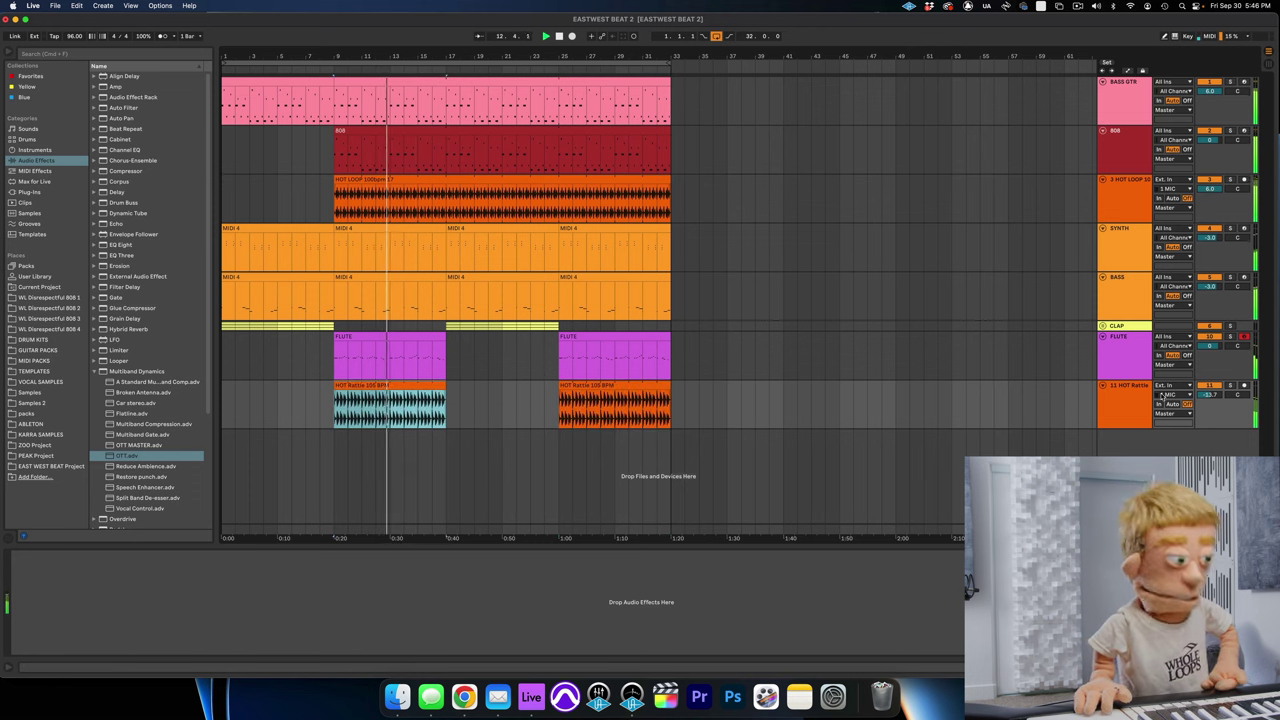
pyautogui.doubleClick(374, 386)
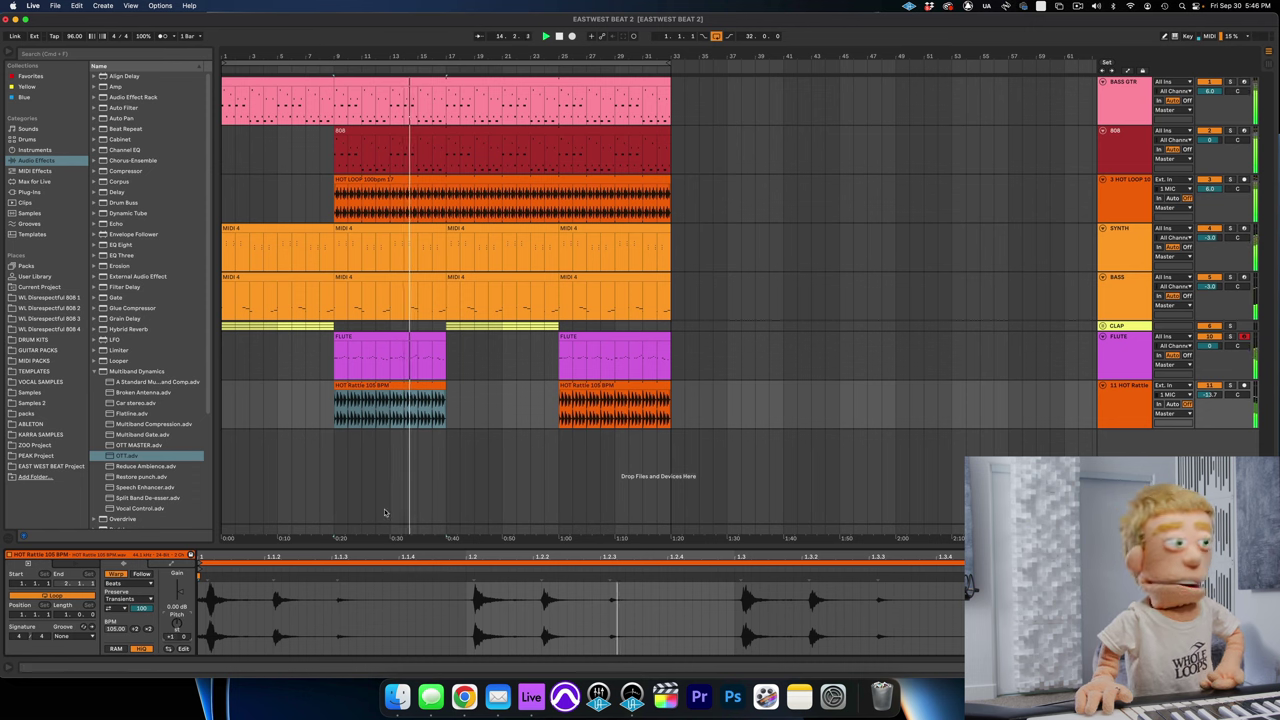
pyautogui.click(600, 386)
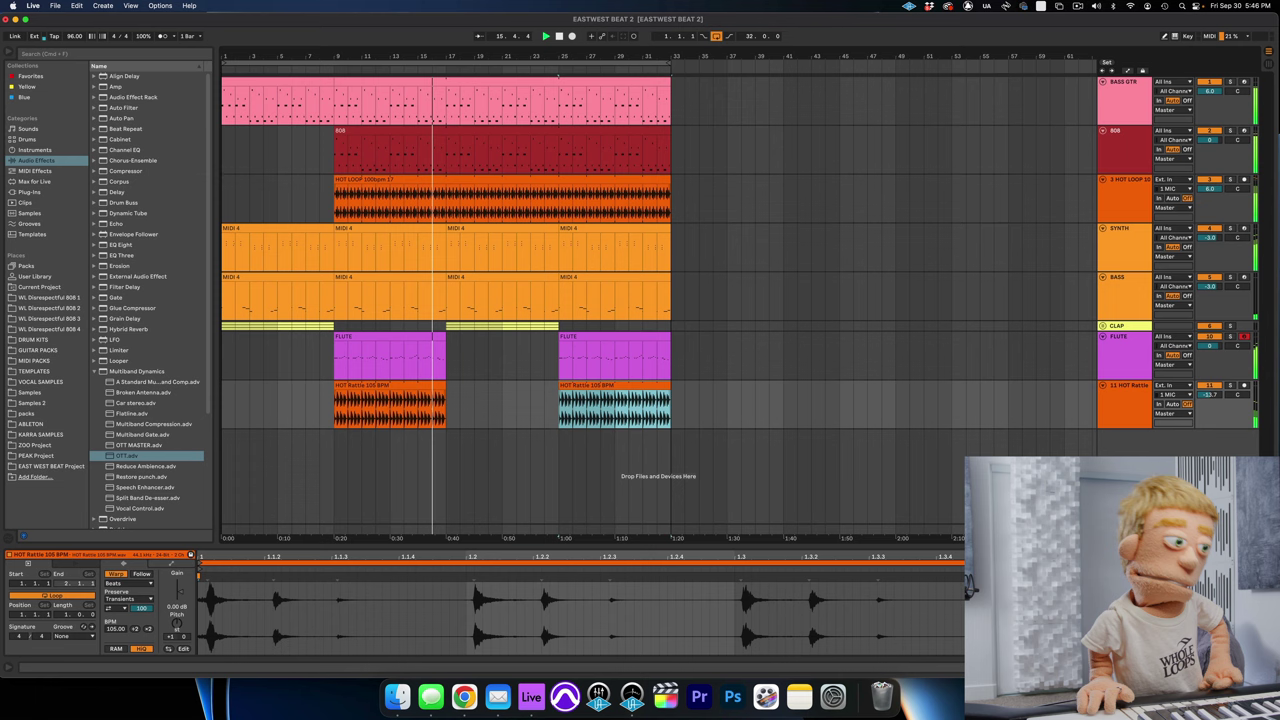
pyautogui.click(1269, 667)
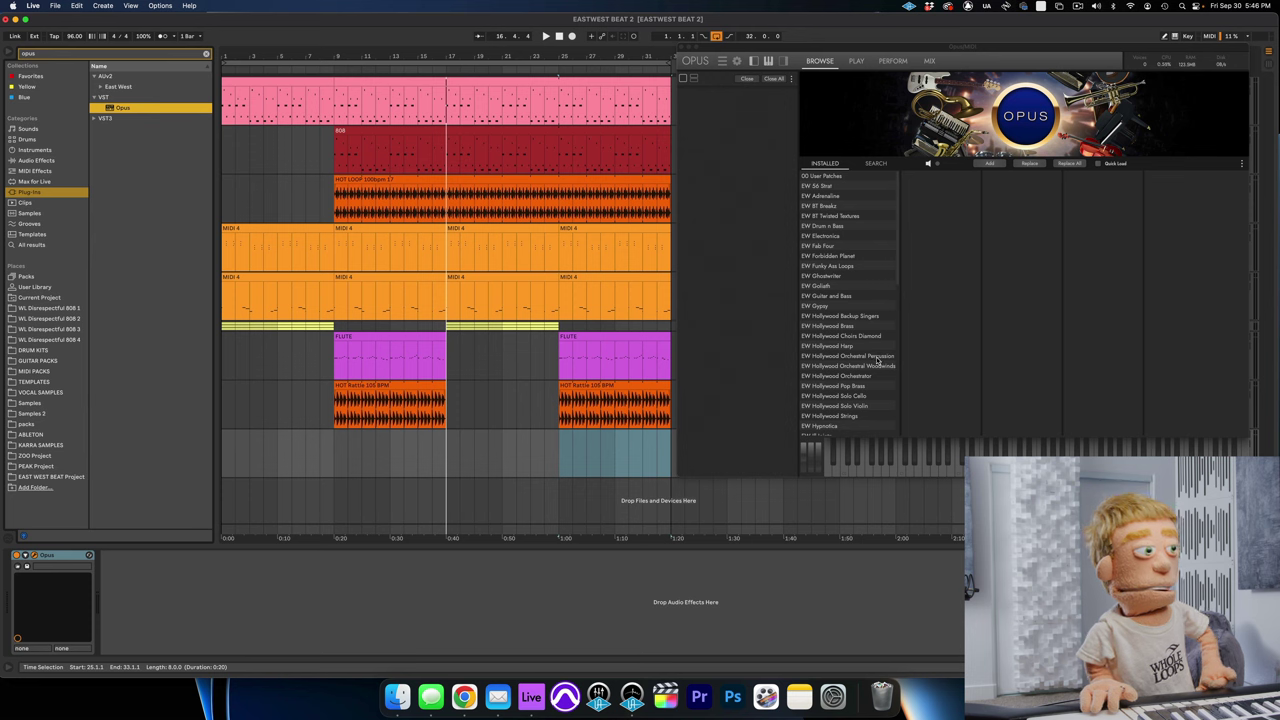
# Step: Open the EW Hollywood Orchestral Percussion library and its first category in the new Opus instance
pyautogui.click(876, 356)
pyautogui.click(950, 176)
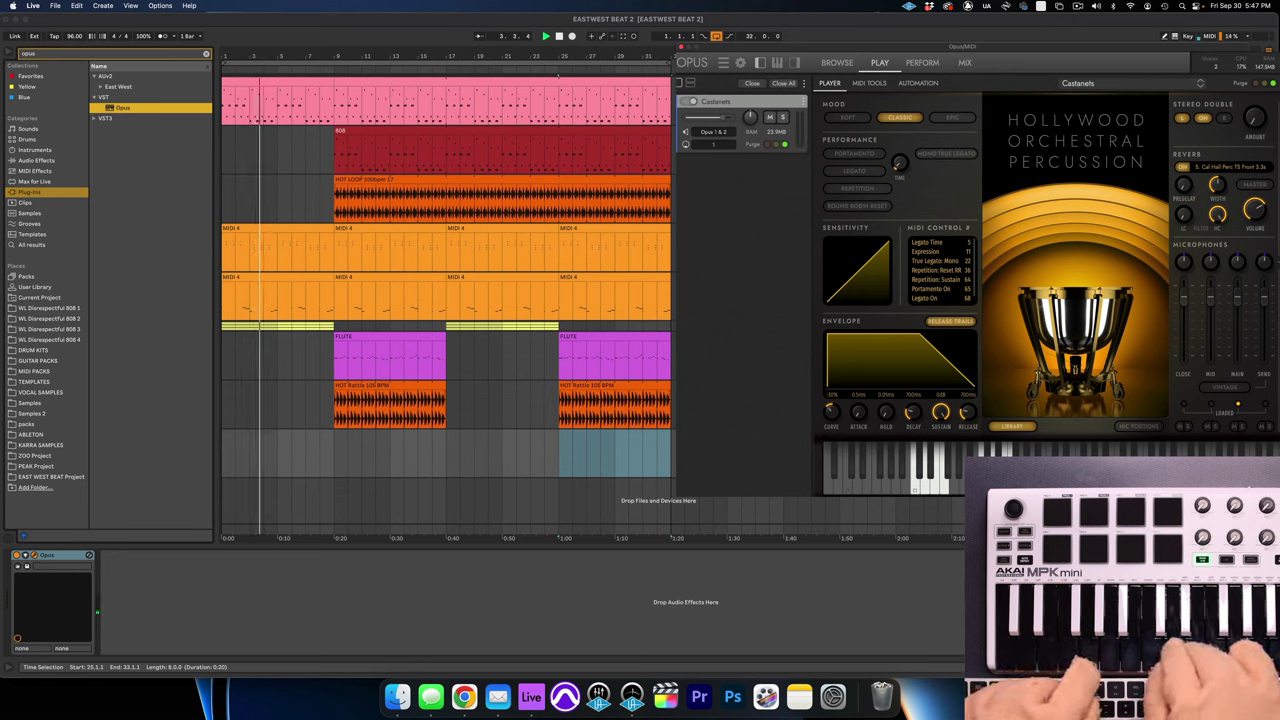
# Step: Record a short Castanets part on the new track from about bar 4 to bar 6
pyautogui.click(573, 36)
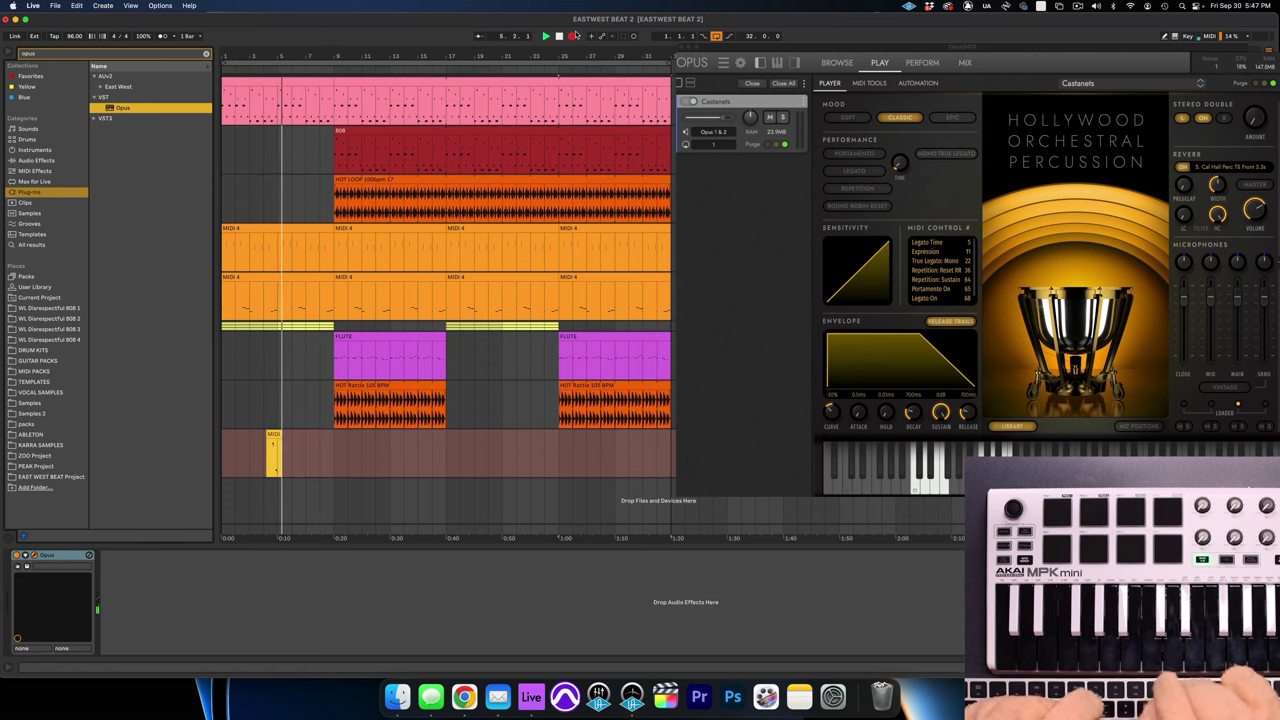
pyautogui.press('space')
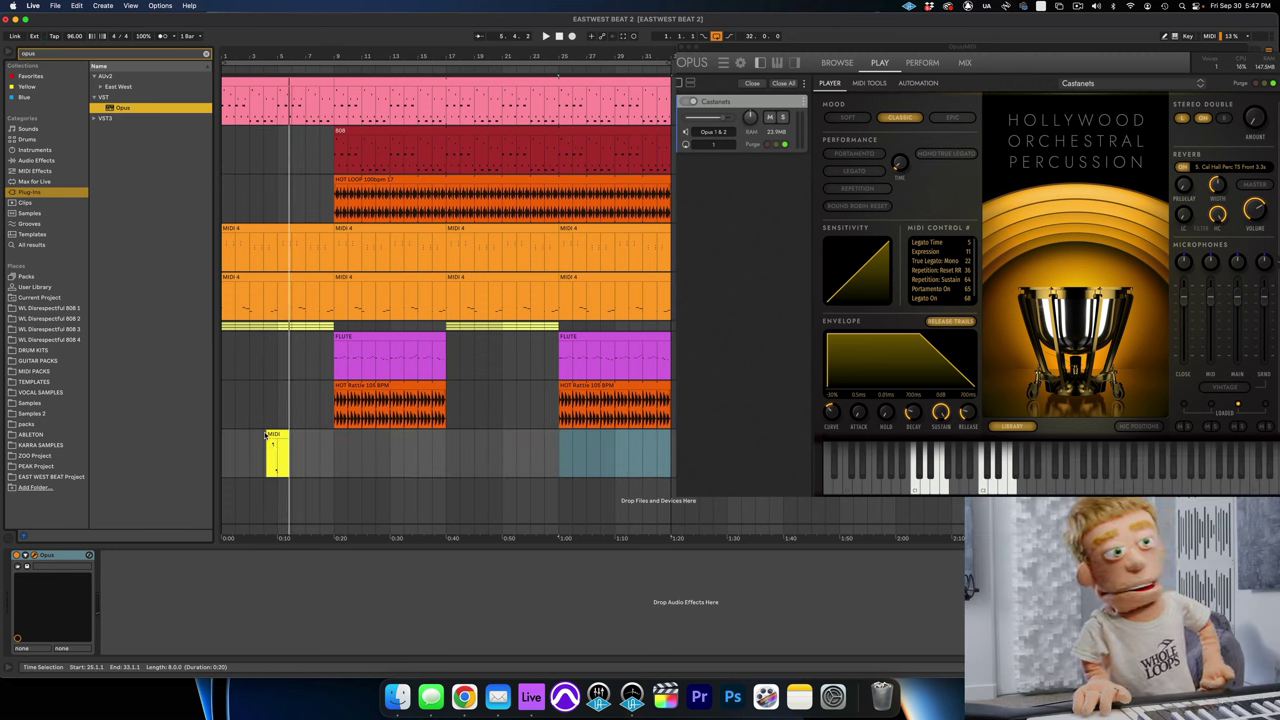
pyautogui.click(266, 434)
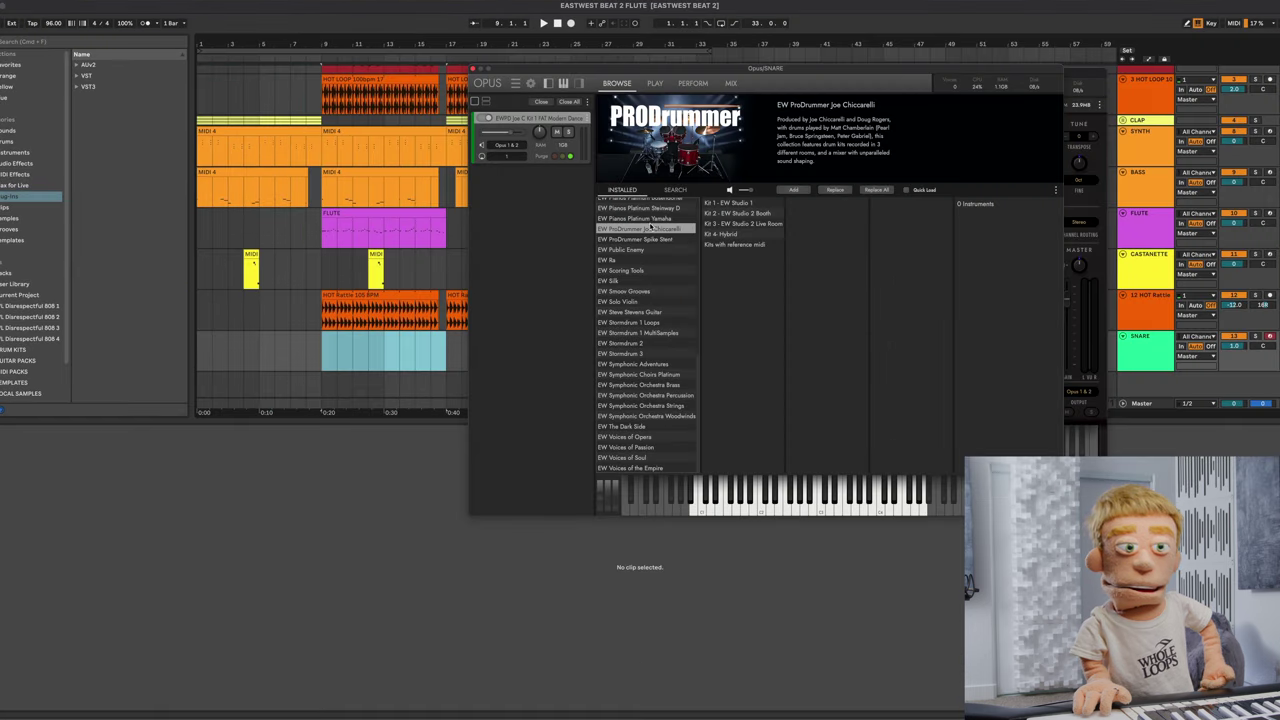
# Step: Load EWPD Joe C Kit 1 DRY from Kit 1 - EW Studio 1, show its player, and set the start position to bar 9 on the SNARE track
pyautogui.click(725, 204)
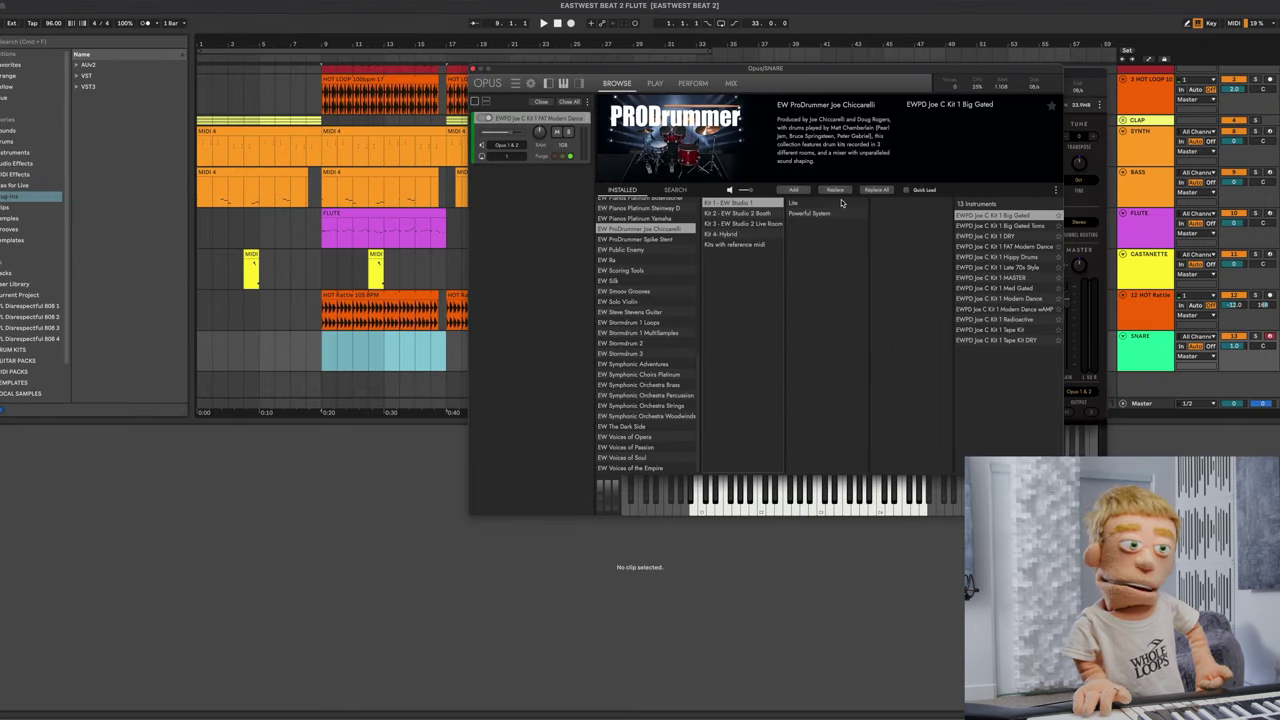
pyautogui.click(1000, 236)
pyautogui.click(1006, 247)
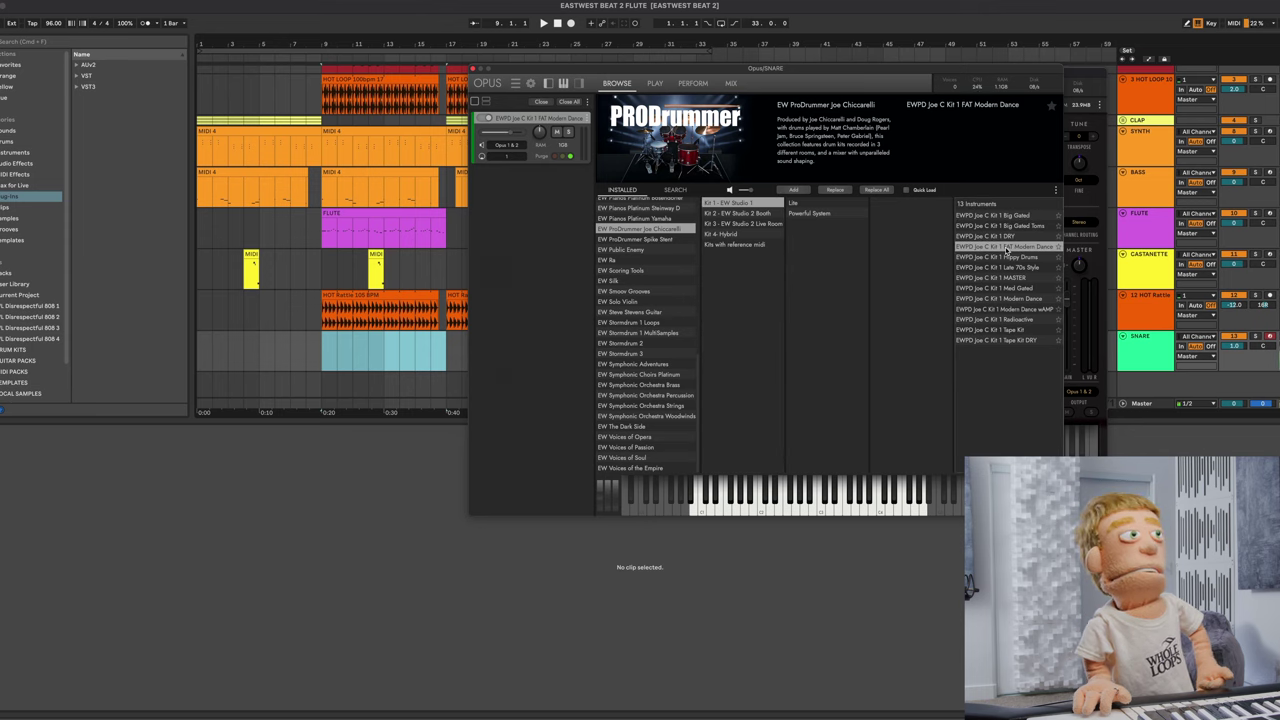
pyautogui.click(1005, 236)
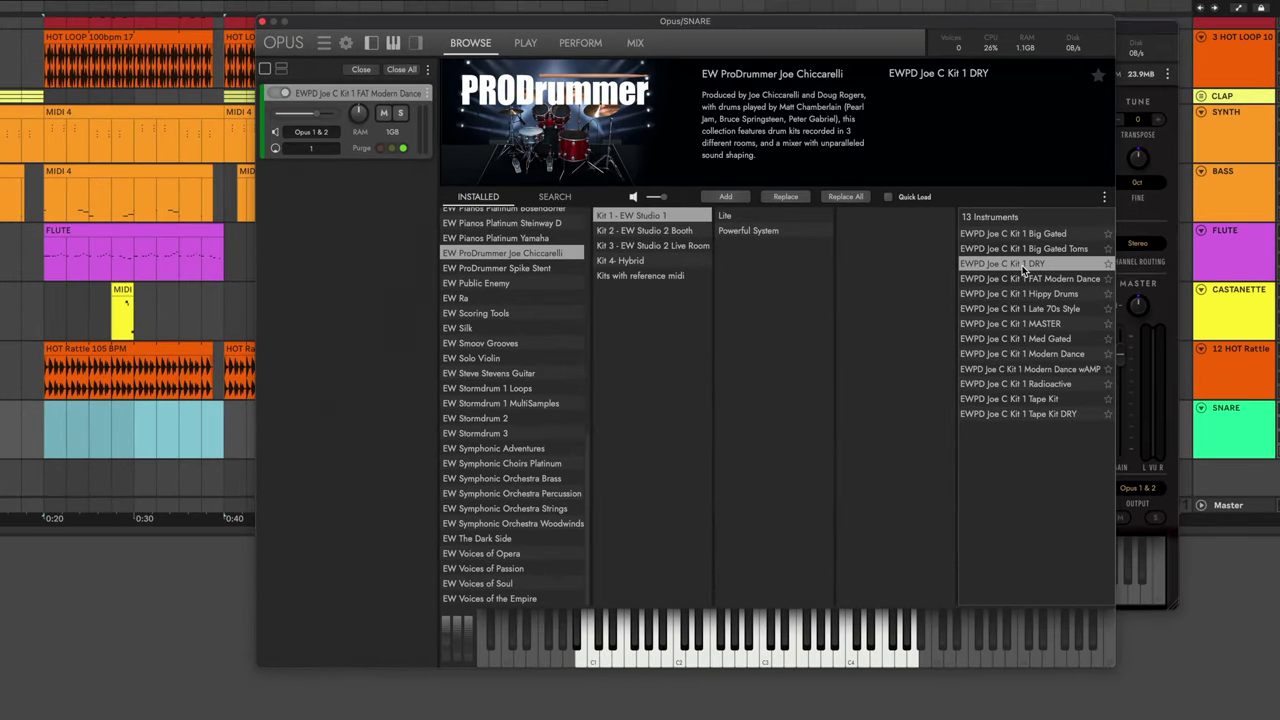
pyautogui.click(524, 44)
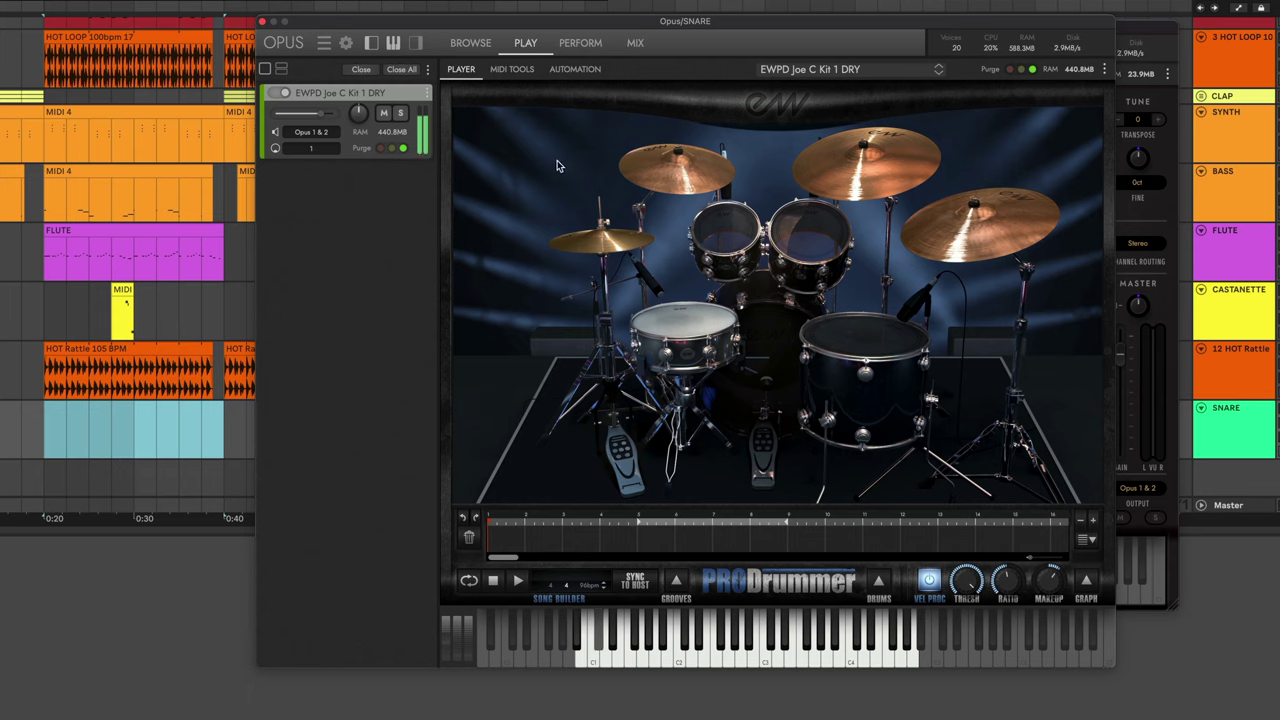
pyautogui.click(48, 427)
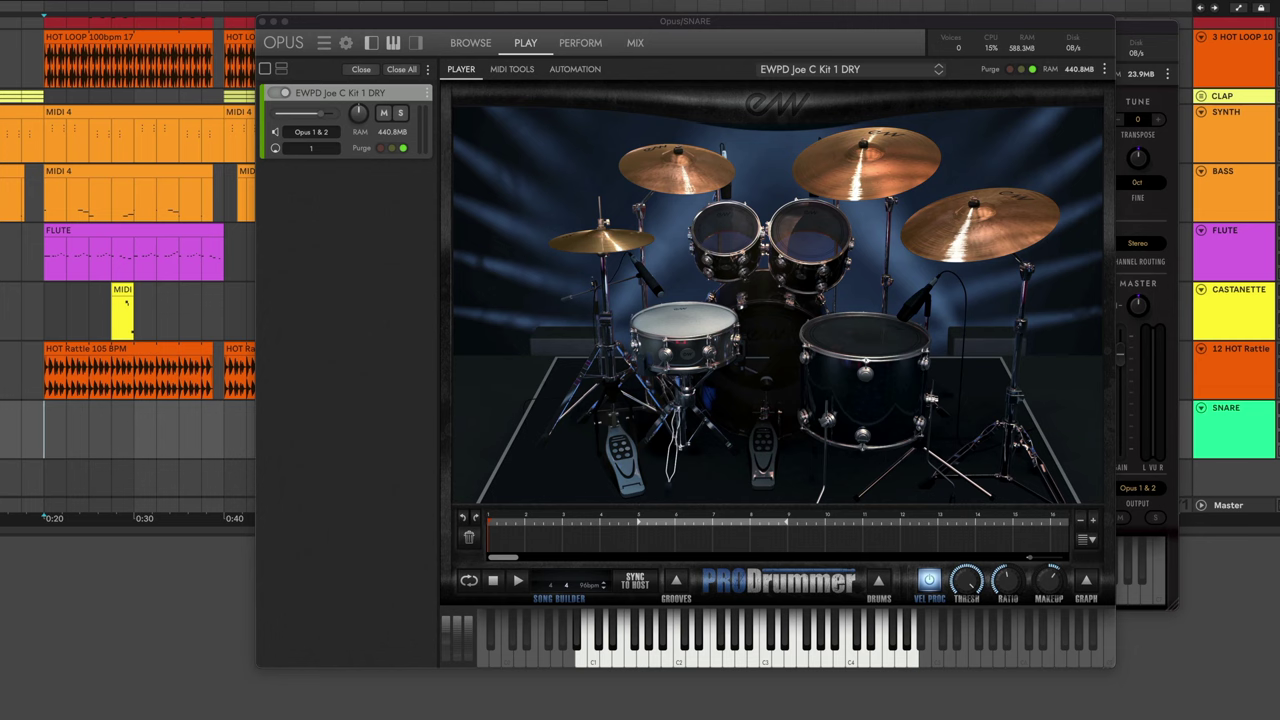
# Step: Record the snare part on the SNARE track from bar 9
pyautogui.press('F9')
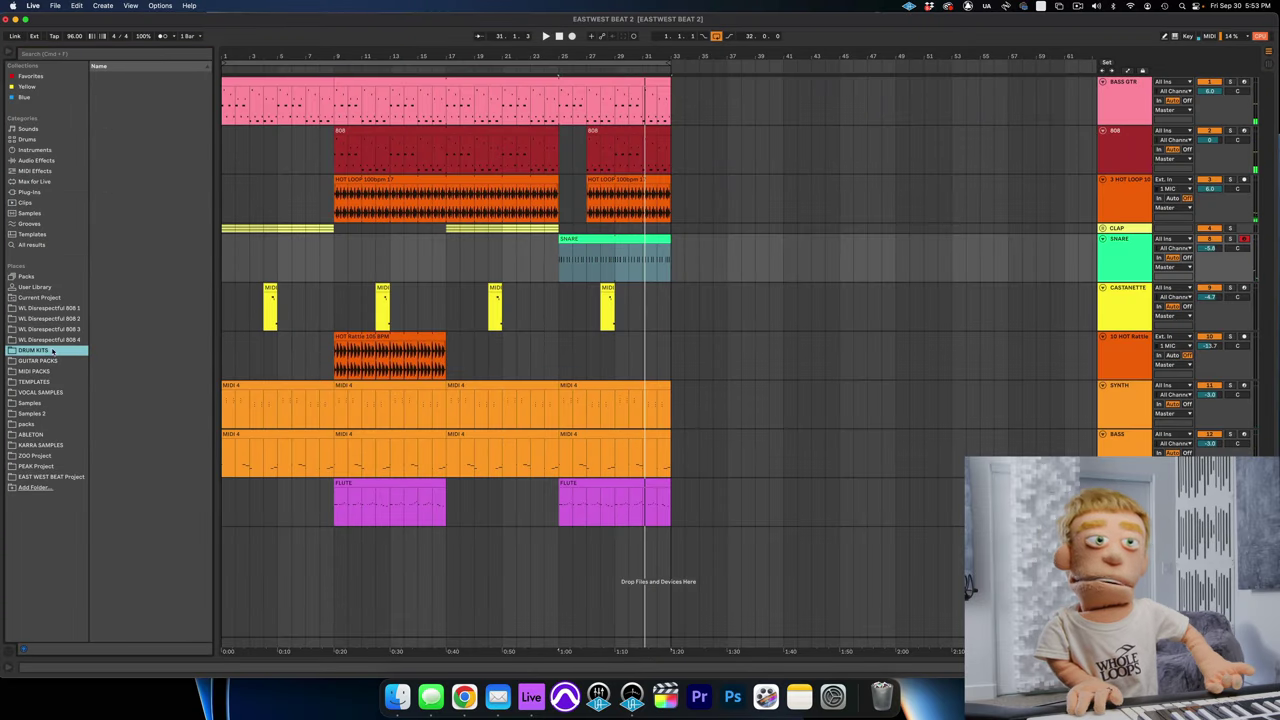
# Step: Open the KICKS folder under WL Hot Tropics 3, Hot Drum Shots, in the drum kits and audition several kick samples
pyautogui.click(146, 143)
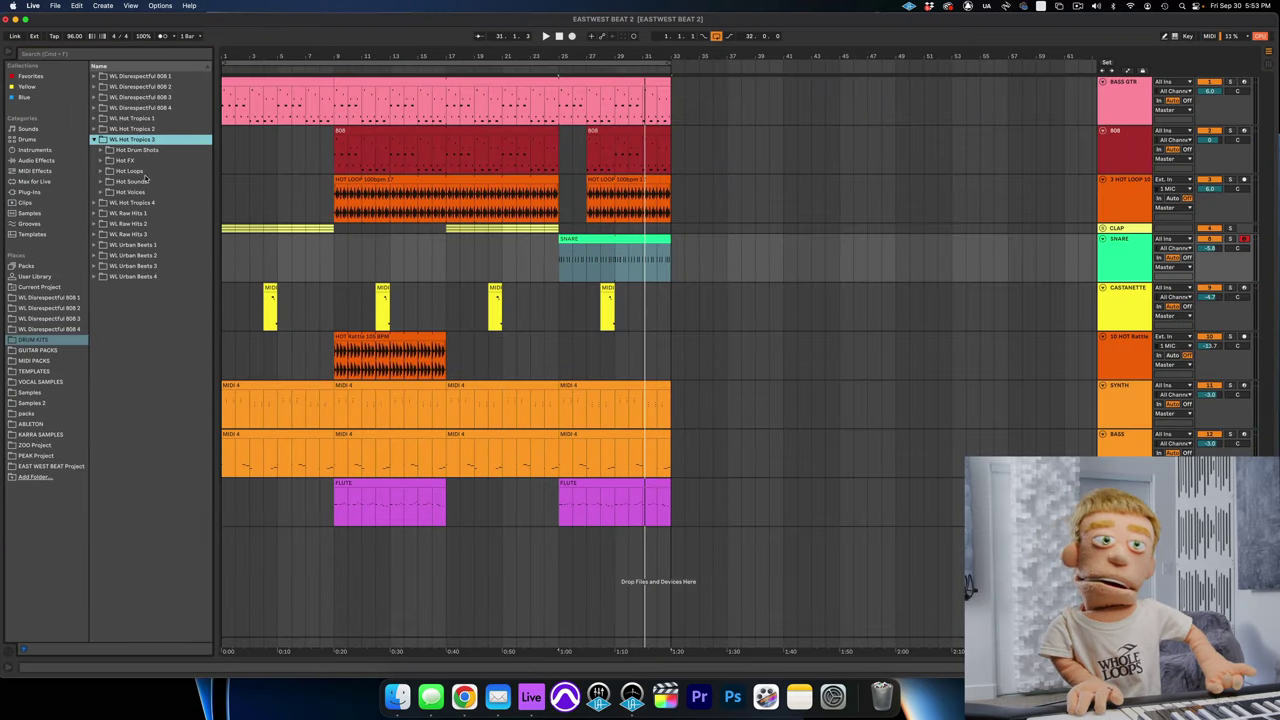
pyautogui.click(146, 150)
pyautogui.click(144, 225)
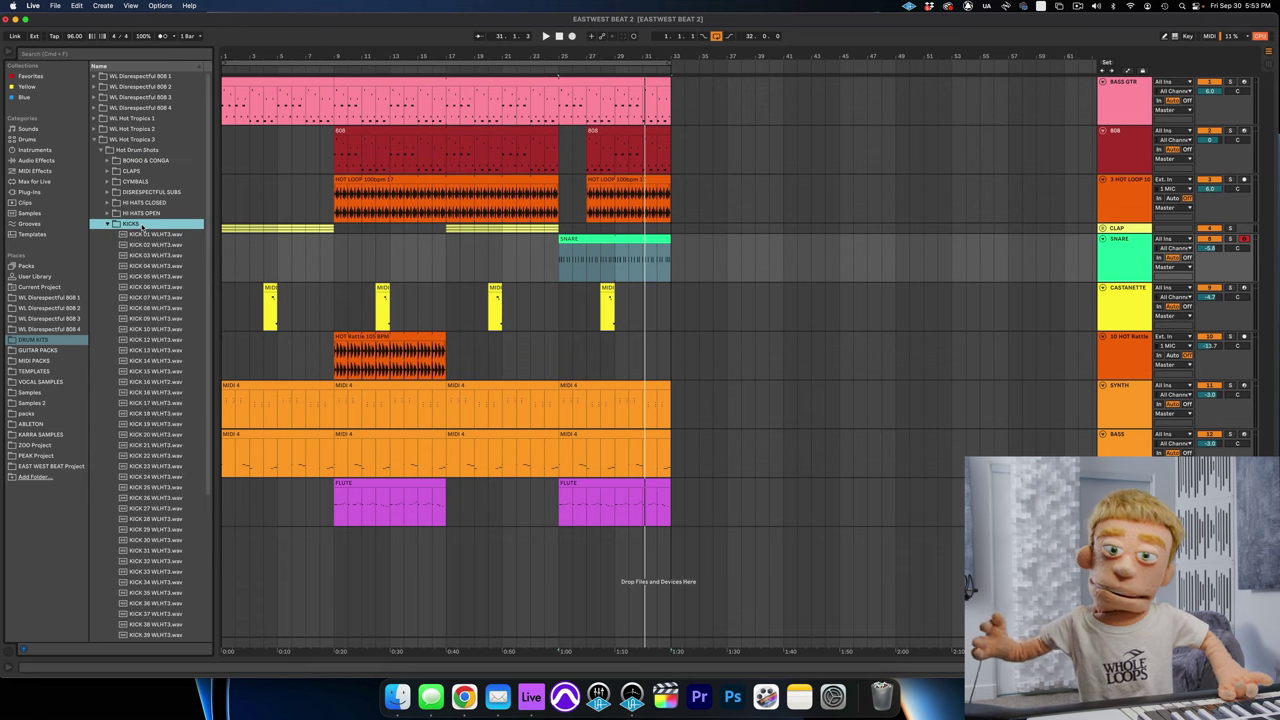
pyautogui.press('Down')
pyautogui.press('Down')
pyautogui.press('Down')
pyautogui.press('Down')
pyautogui.click(144, 254)
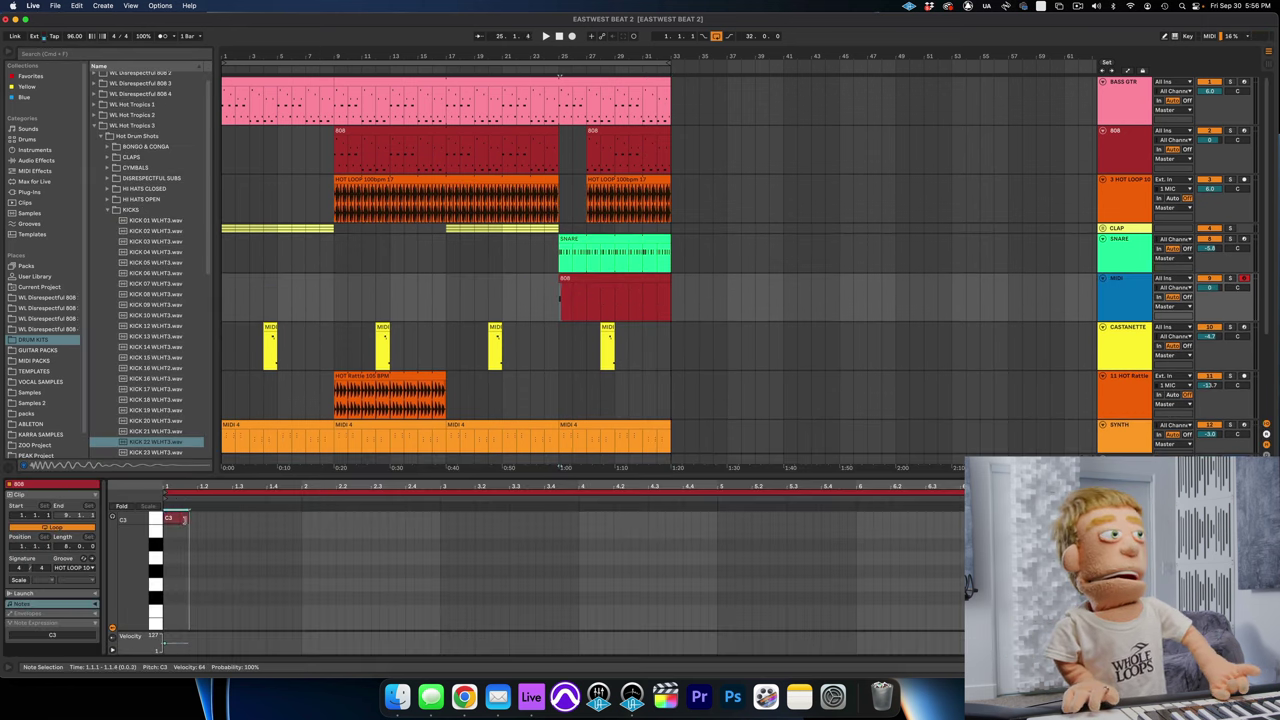
# Step: Duplicate the C3 kick note onto every beat, filling the clip from bar 25 to bar 33, and play it back
pyautogui.hotkey('ctrl', 'd')
pyautogui.hotkey('ctrl', 'd')
pyautogui.hotkey('ctrl', 'd')
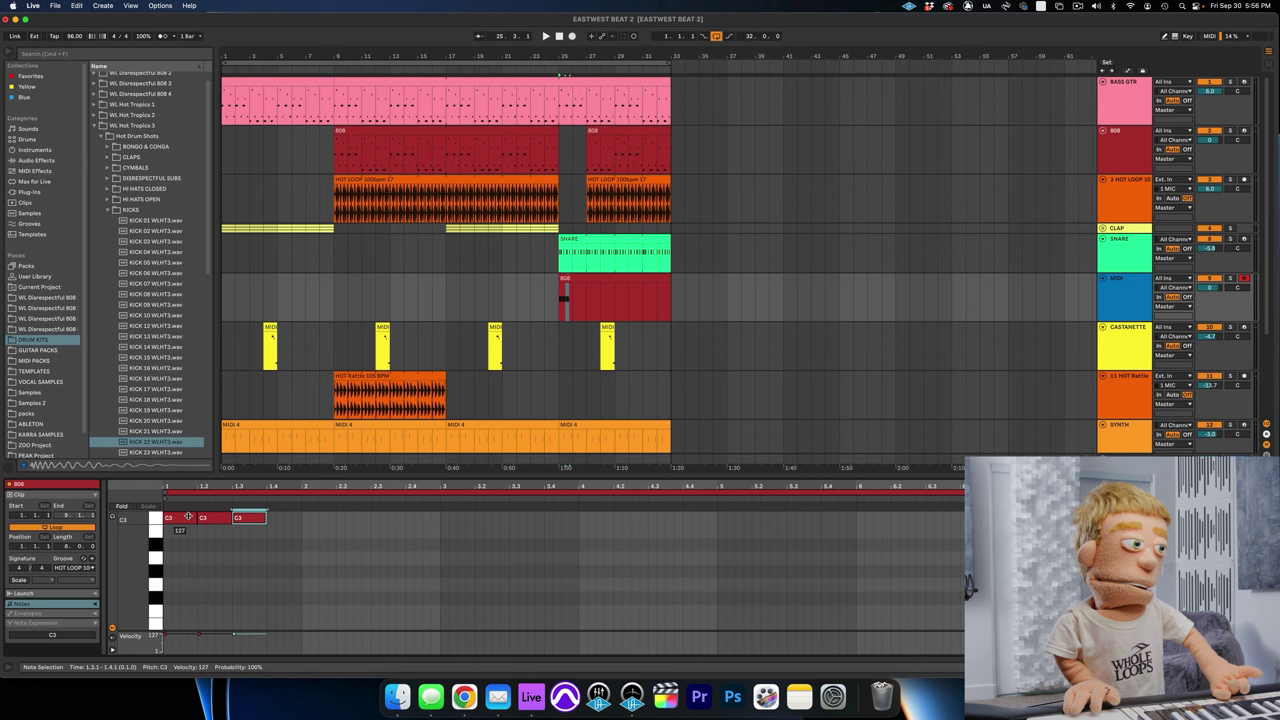
pyautogui.press('super+d')
pyautogui.press('super+d')
pyautogui.press('super+d')
pyautogui.press('super+d')
pyautogui.press('super+d')
pyautogui.press('space')
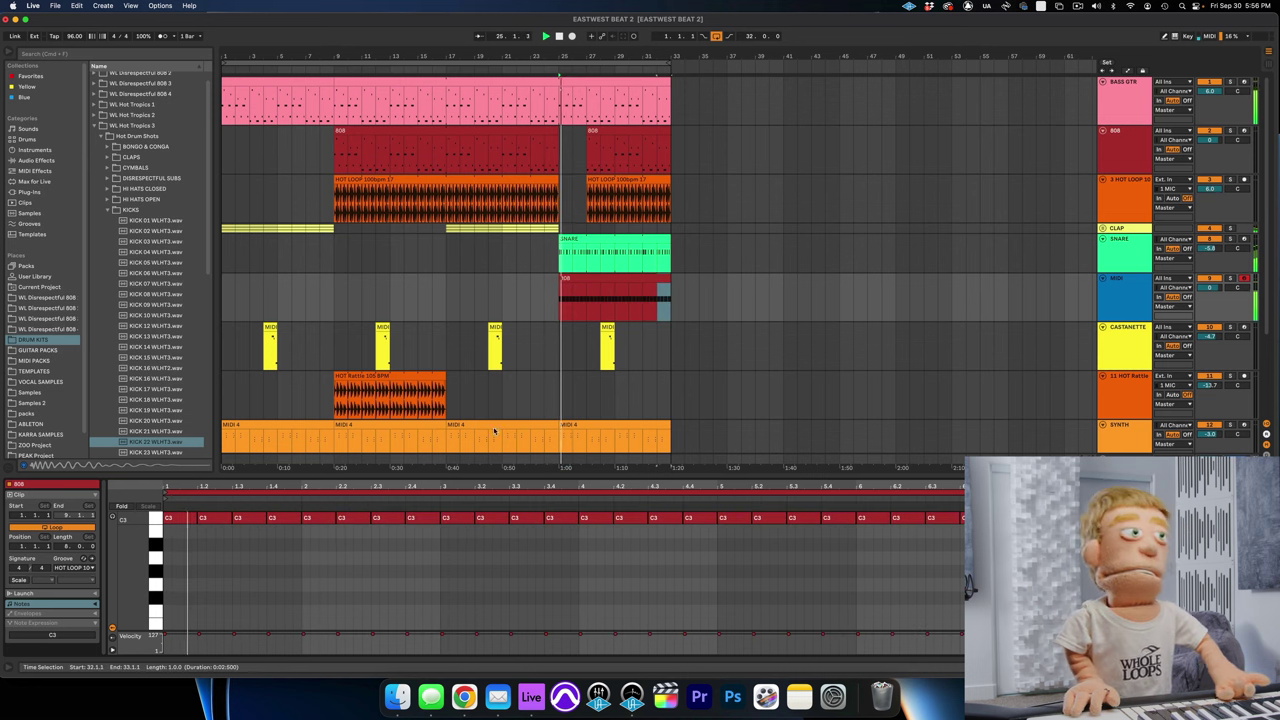
# Step: Rename the new MIDI track holding the kick clip as KICK
pyautogui.click(1141, 285)
pyautogui.press('super+r')
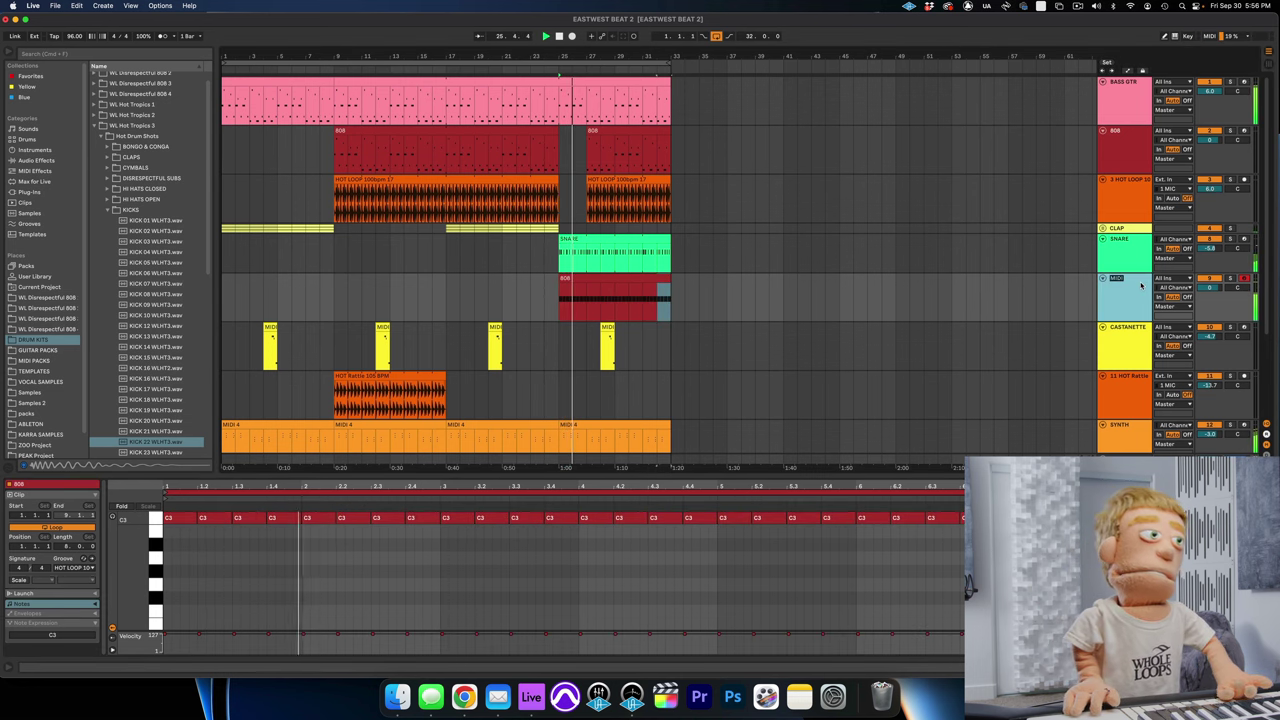
pyautogui.write('KICK')
pyautogui.press('Return')
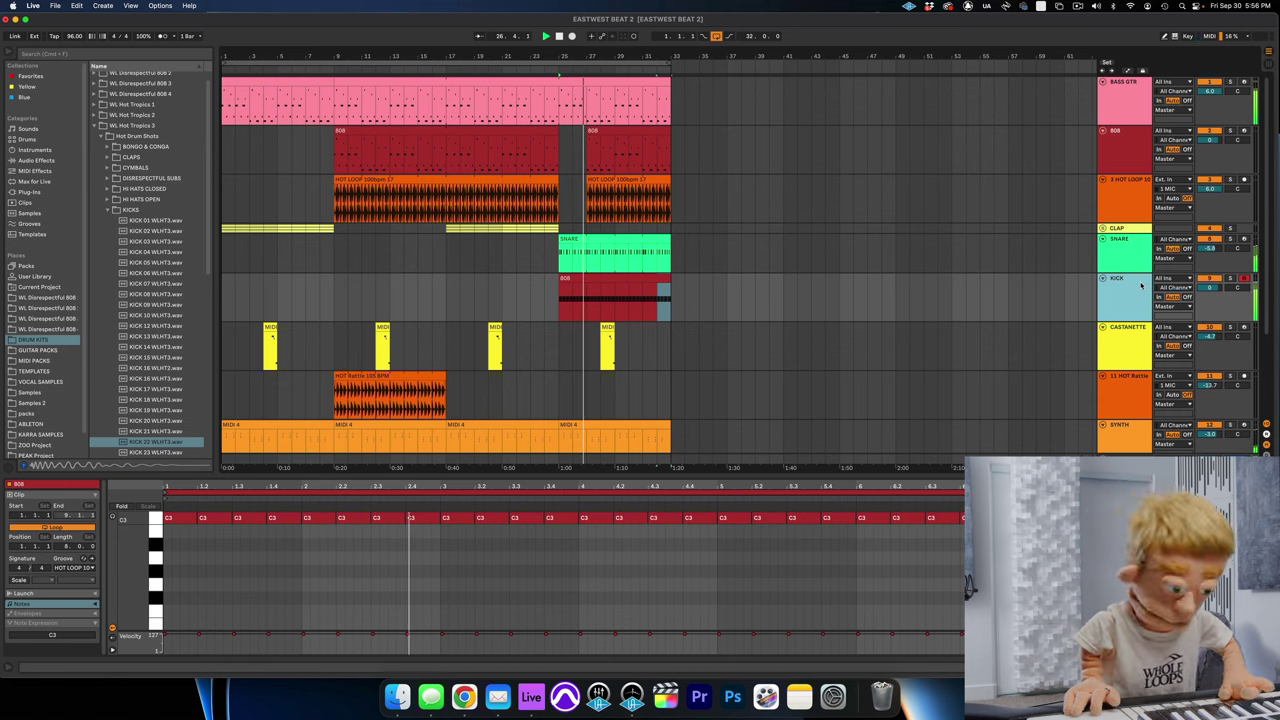
# Step: Trim the starts of the KICK clip and the last BASS GTR clip from bar 25 to bar 27
pyautogui.moveTo(560, 279); pyautogui.dragTo(588, 279)
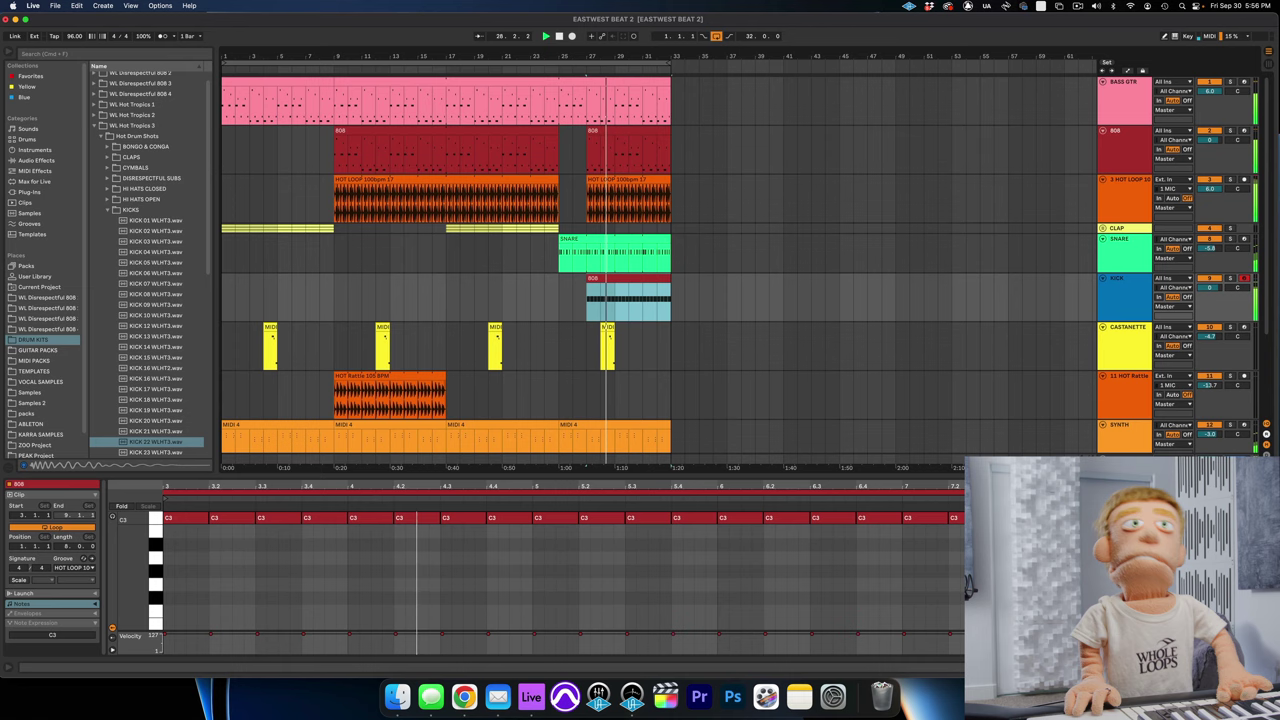
pyautogui.hotkey('shift', 'Tab')
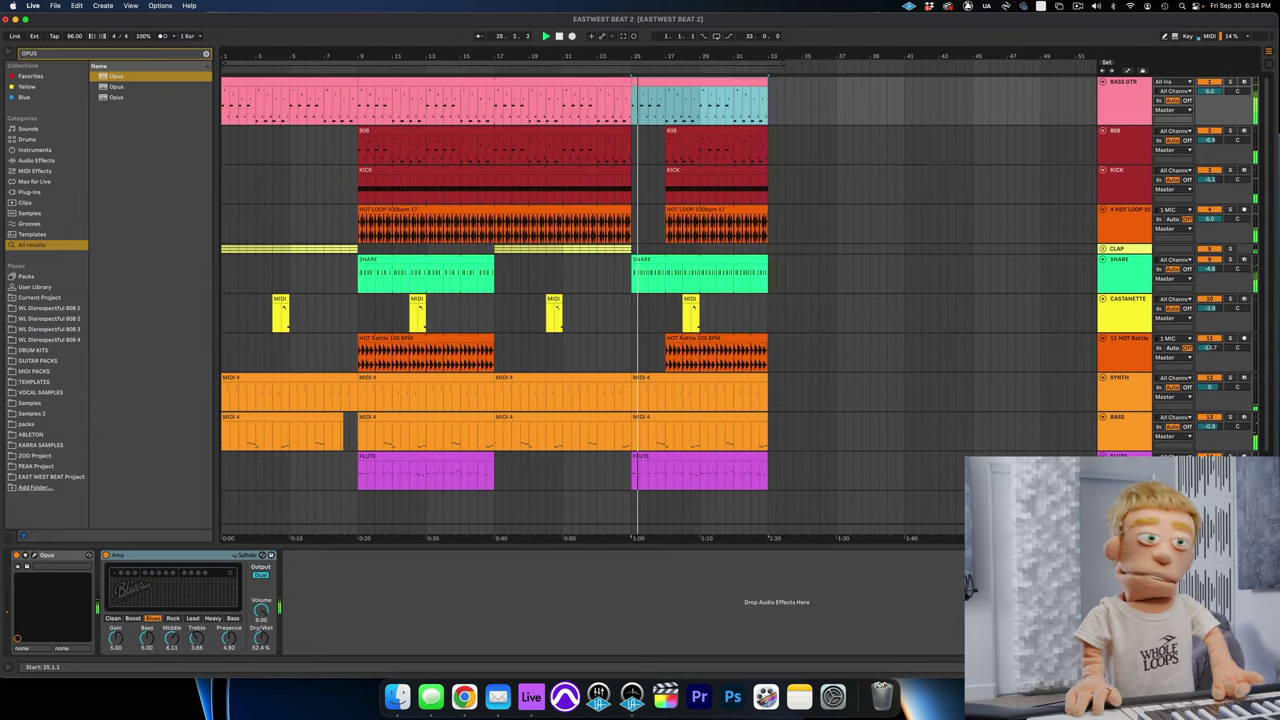
pyautogui.moveTo(634, 81); pyautogui.dragTo(667, 81)
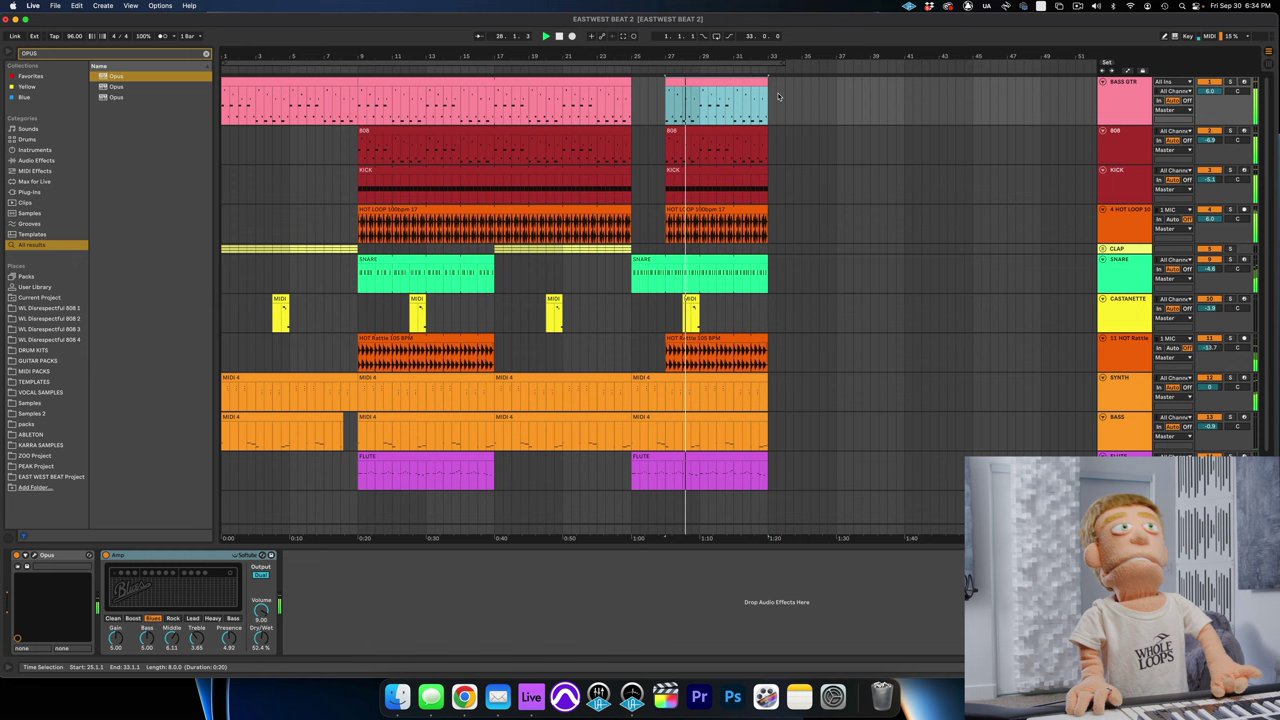
# Step: Check the devices on the BASS GTR, HOT LOOP and SNARE tracks and play the arrangement from bar 32
pyautogui.click(1133, 114)
pyautogui.click(1132, 236)
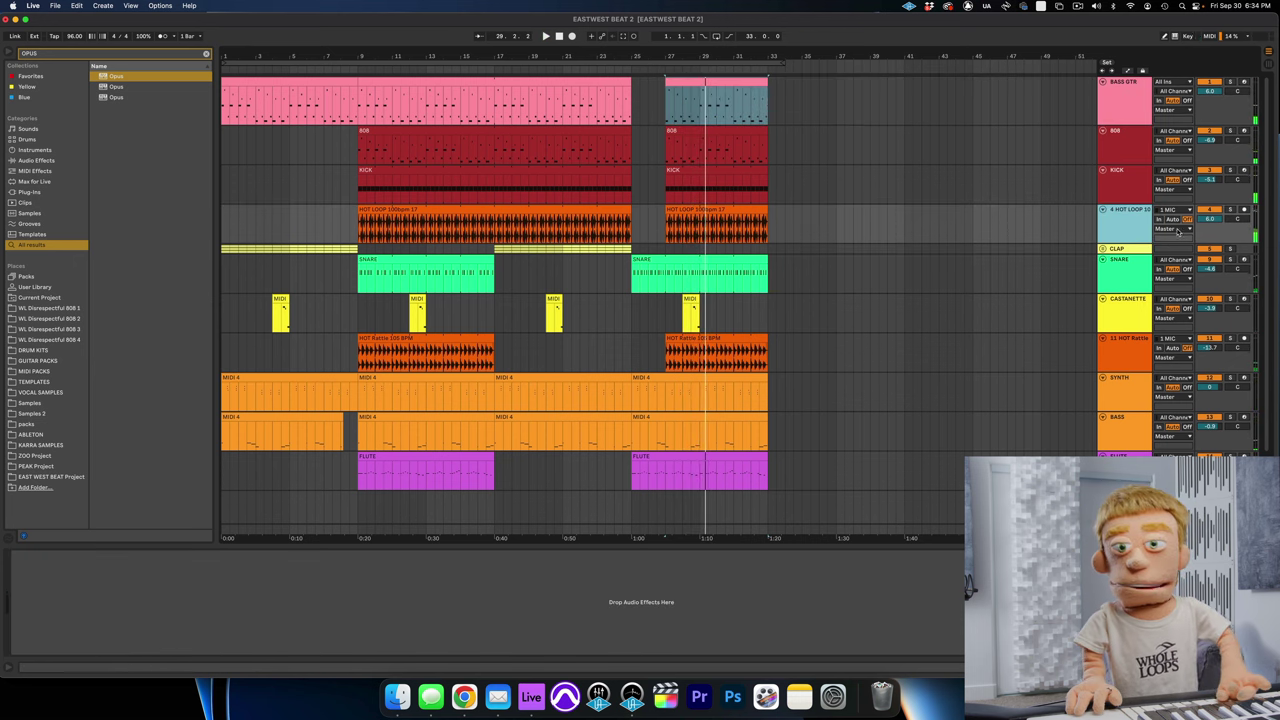
pyautogui.click(1135, 275)
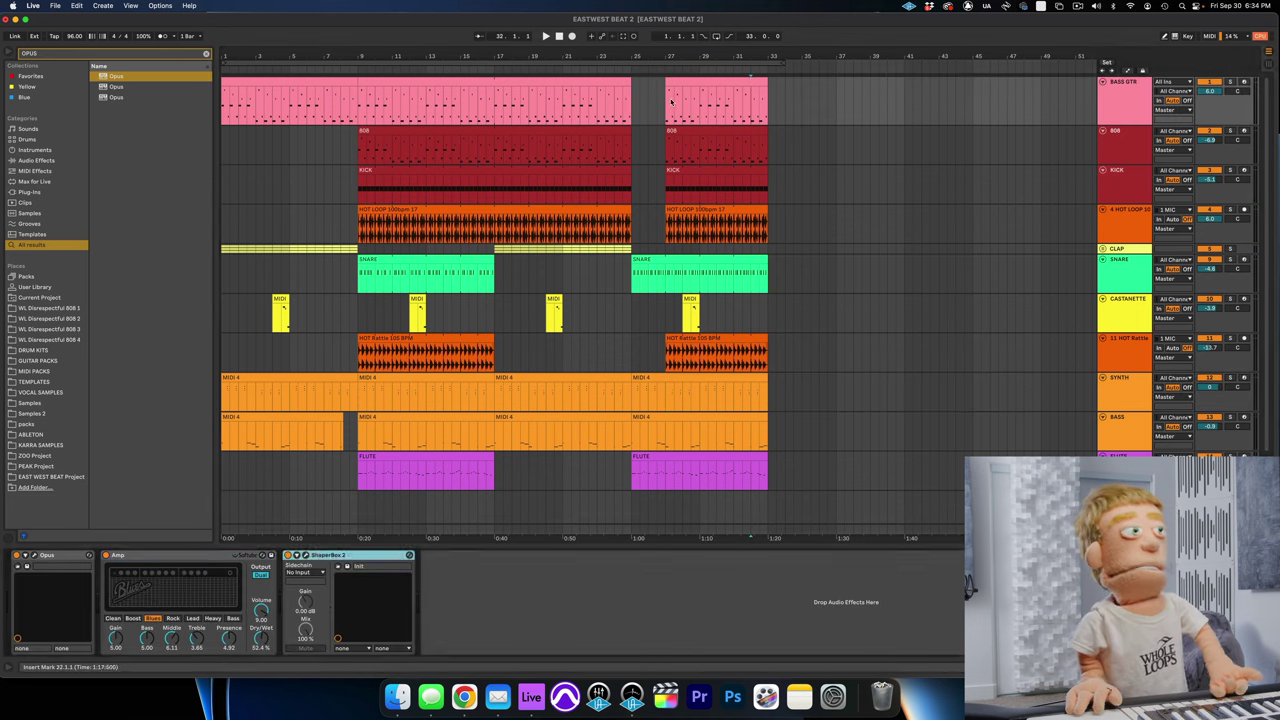
pyautogui.press('space')
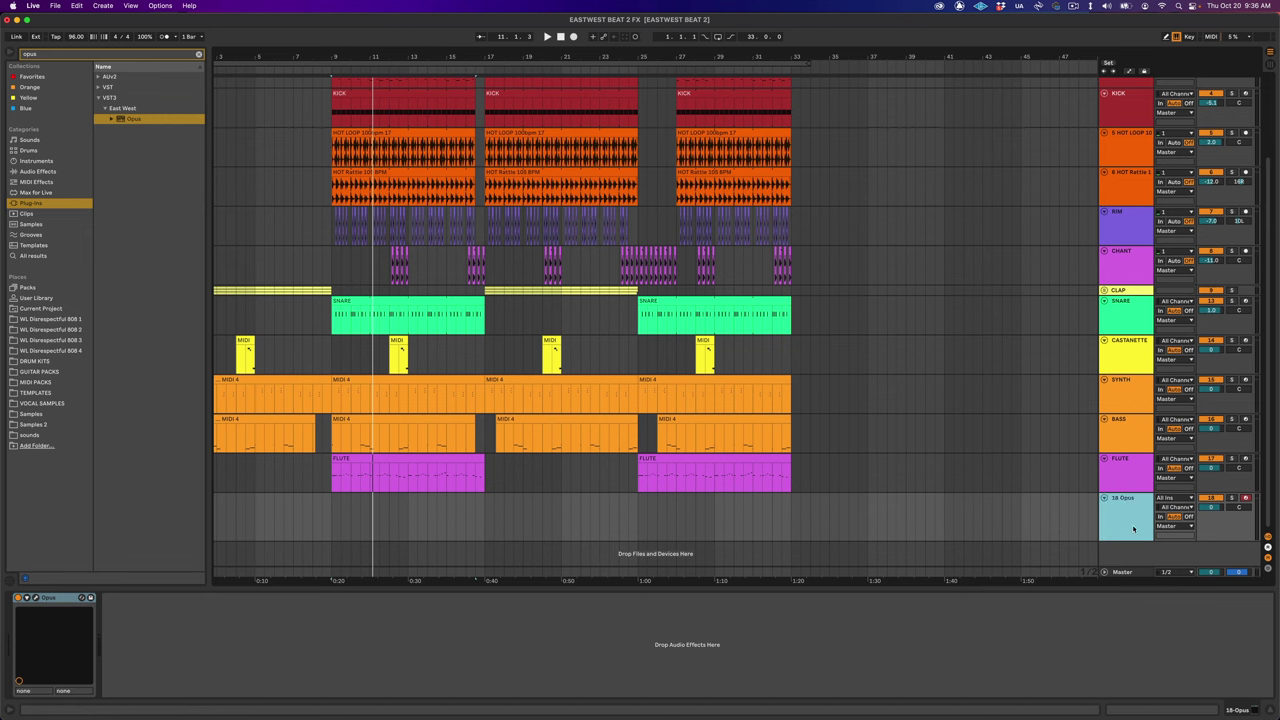
# Step: Load LB Staccatissimo RRx5 MOD from EW Hollywood Brass, Low Brass, 02 Short, in the BRASS track's Opus instance
pyautogui.click(36, 597)
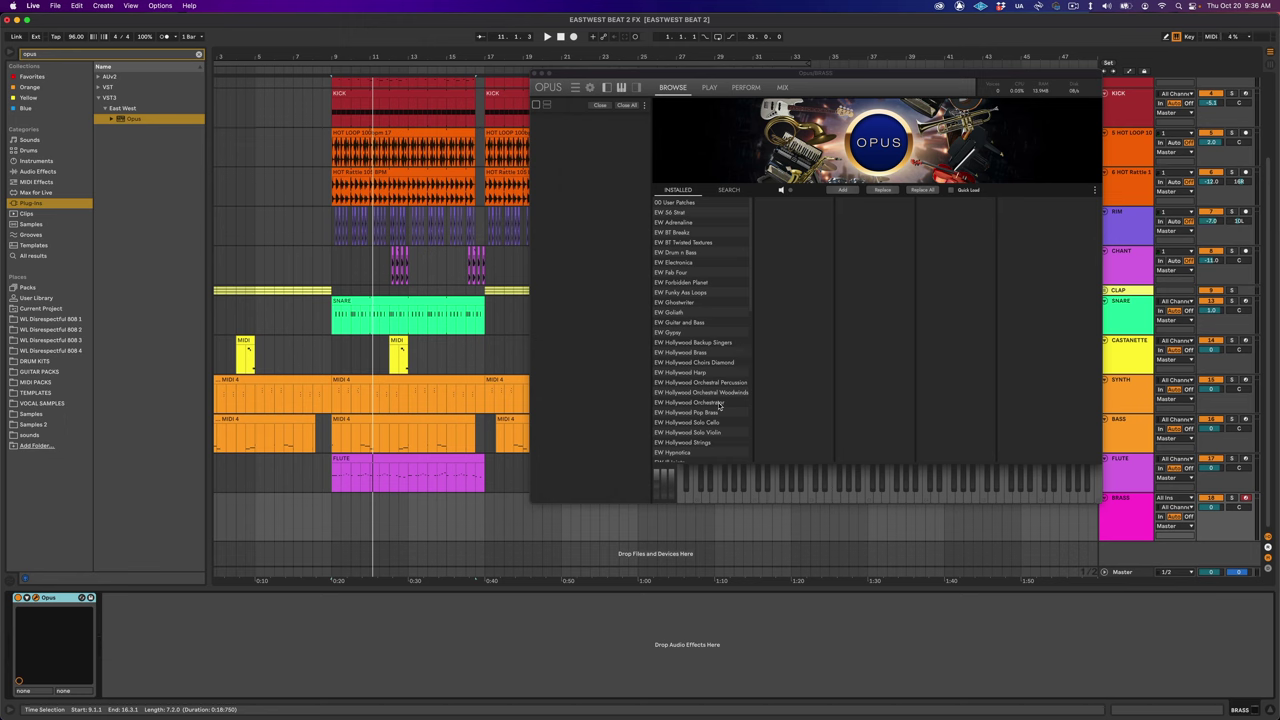
pyautogui.click(682, 352)
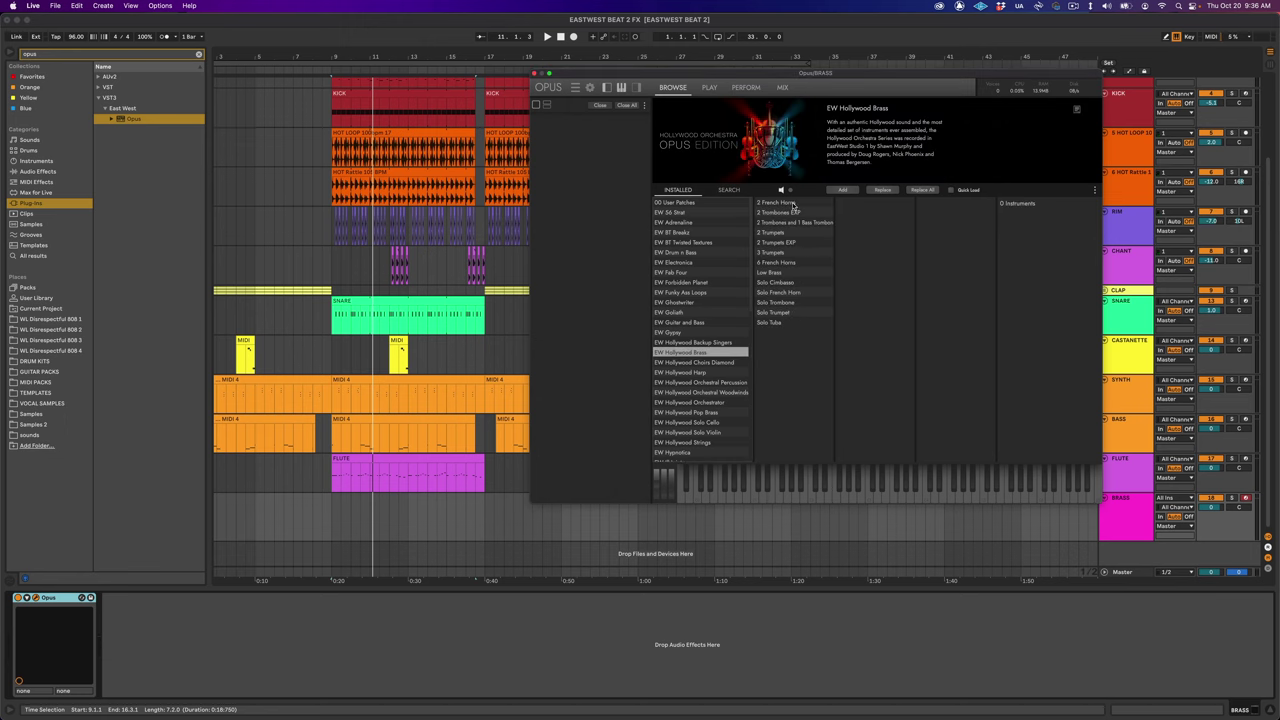
pyautogui.click(775, 272)
pyautogui.click(850, 212)
pyautogui.click(1036, 215)
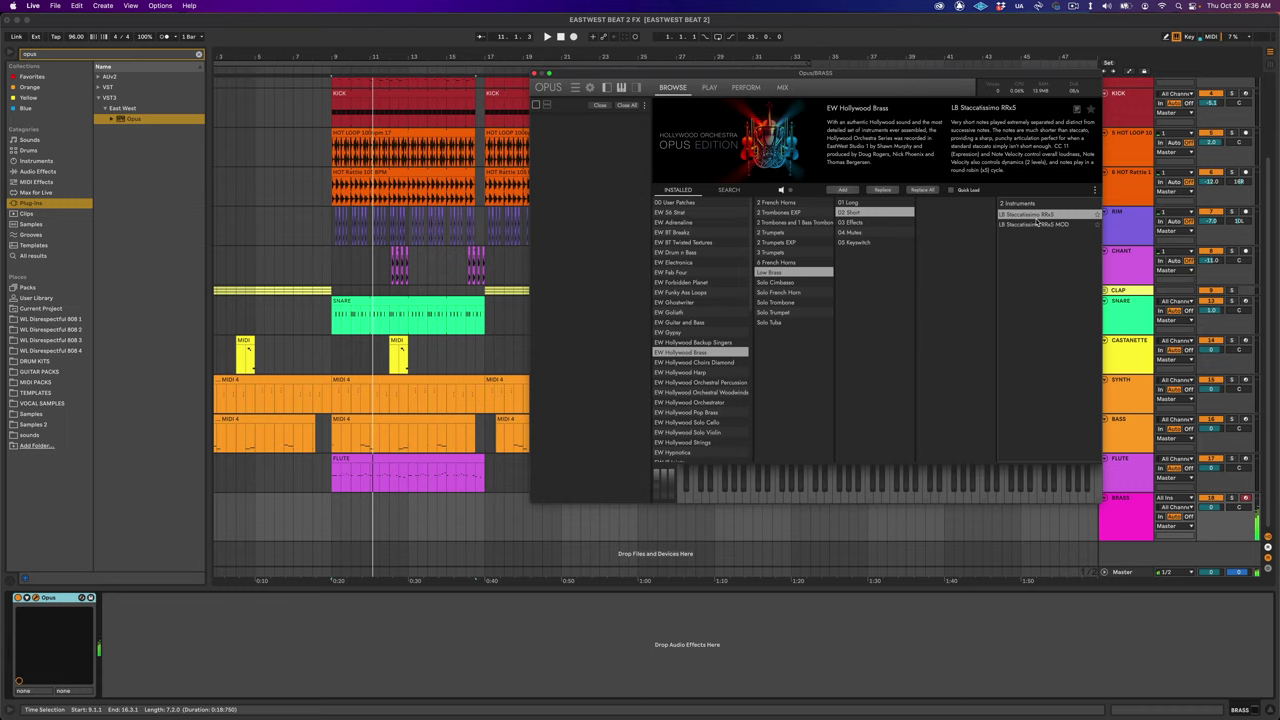
pyautogui.click(1039, 224)
pyautogui.doubleClick(1033, 226)
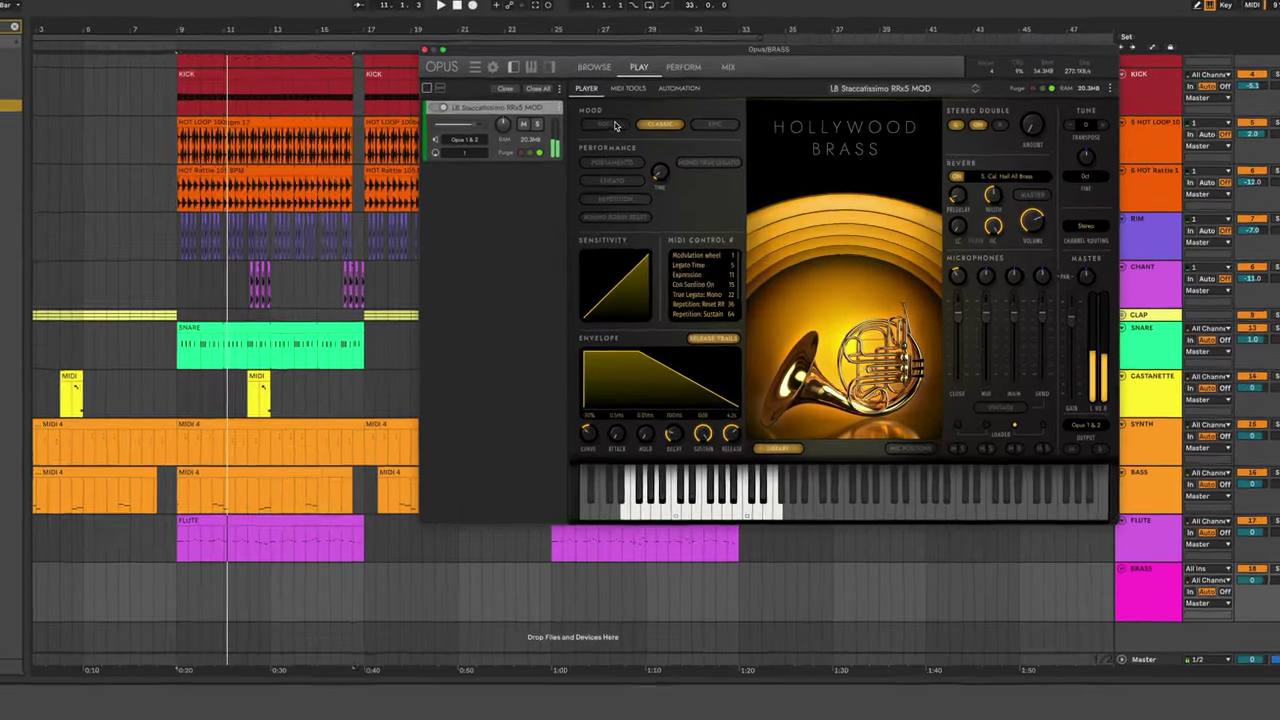
# Step: Audition the Soft, Epic and Classic moods of the low brass patch and return to Soft
pyautogui.click(688, 134)
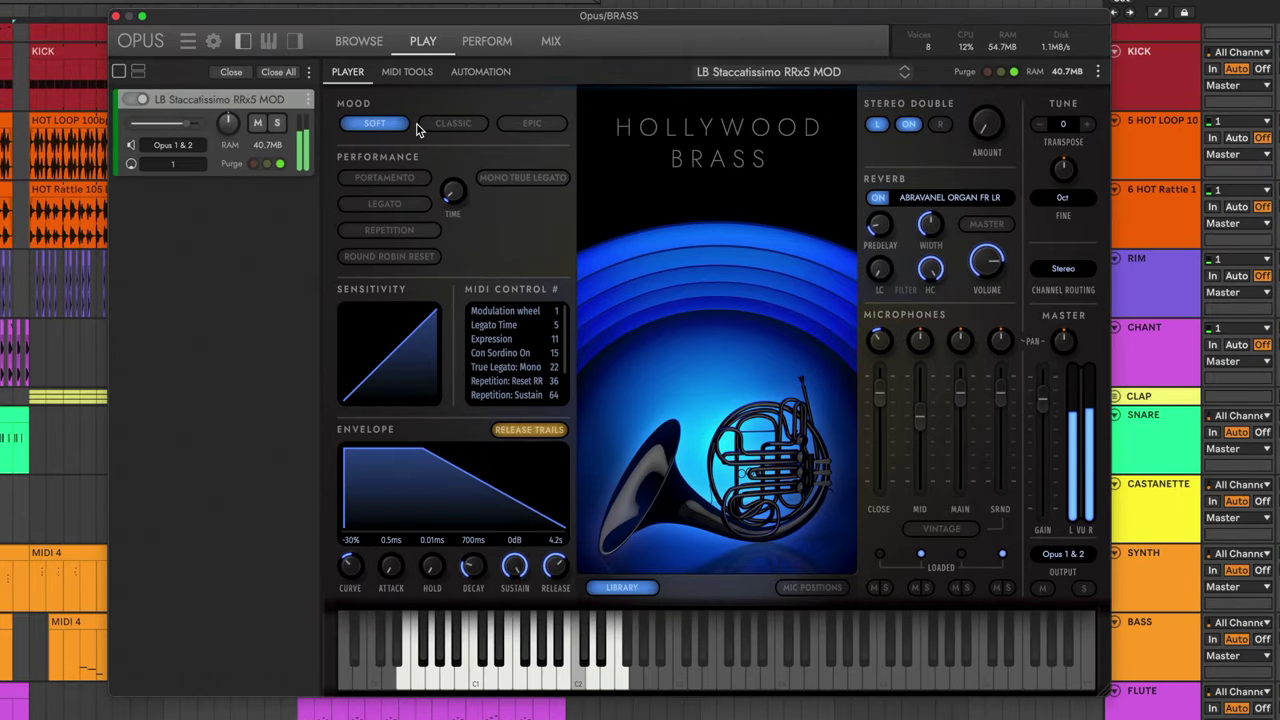
pyautogui.click(530, 124)
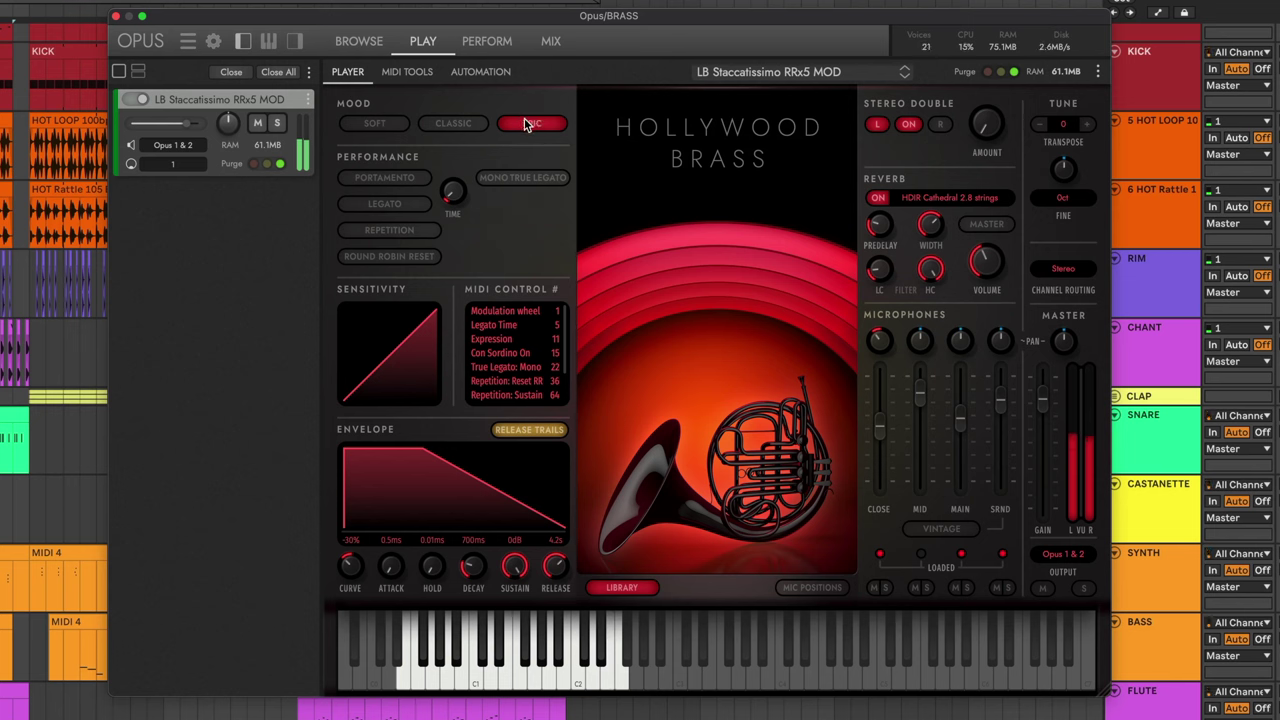
pyautogui.click(451, 124)
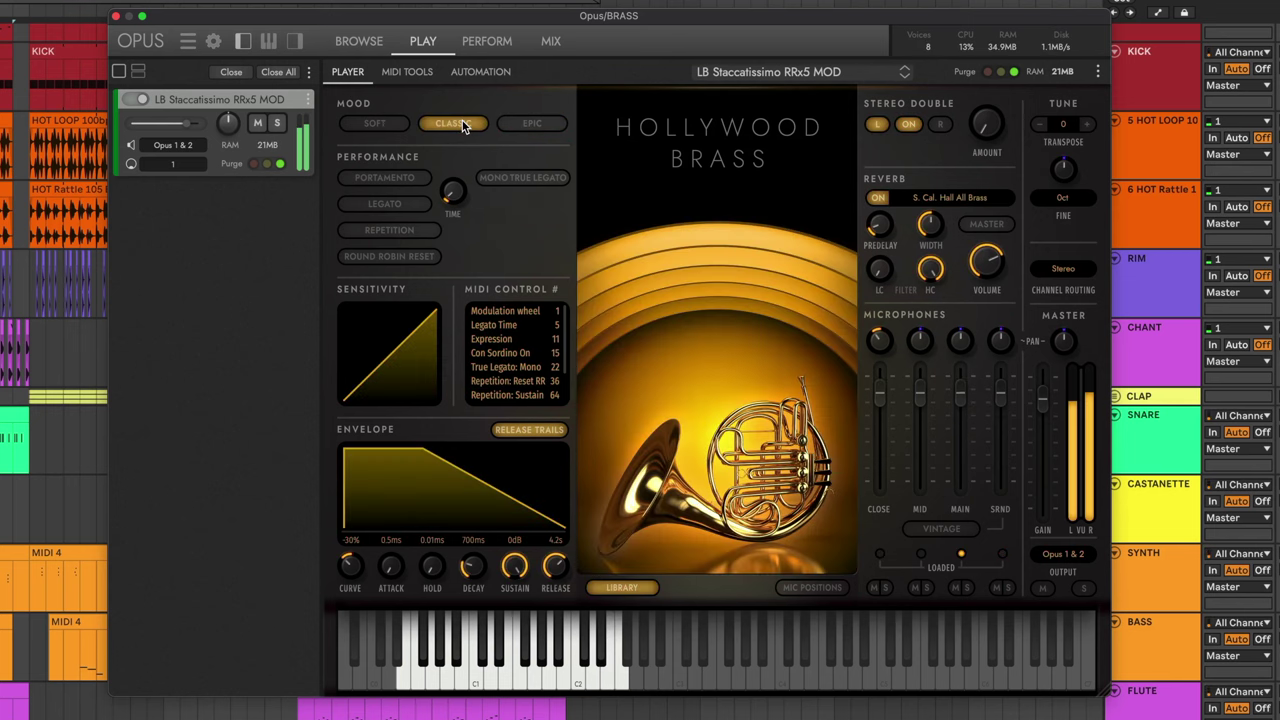
pyautogui.click(386, 122)
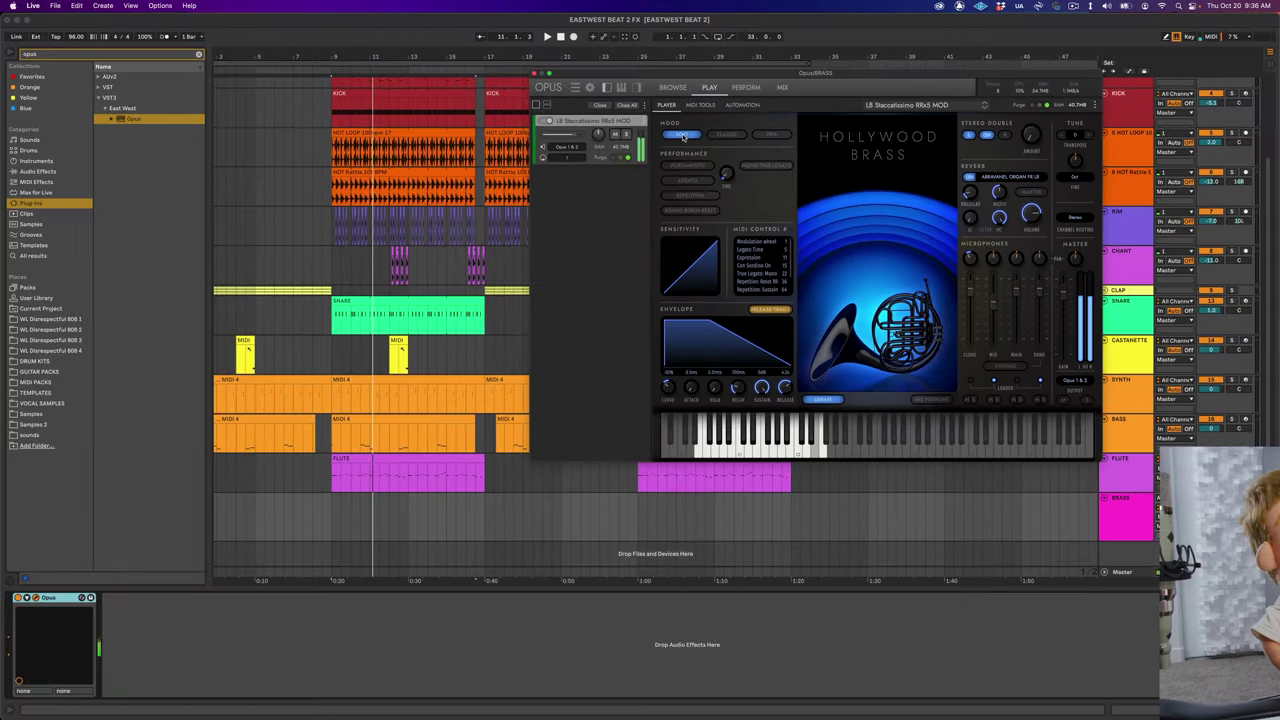
# Step: Copy the BASS clip at bar 9 onto the BRASS track and open its notes
pyautogui.click(355, 418)
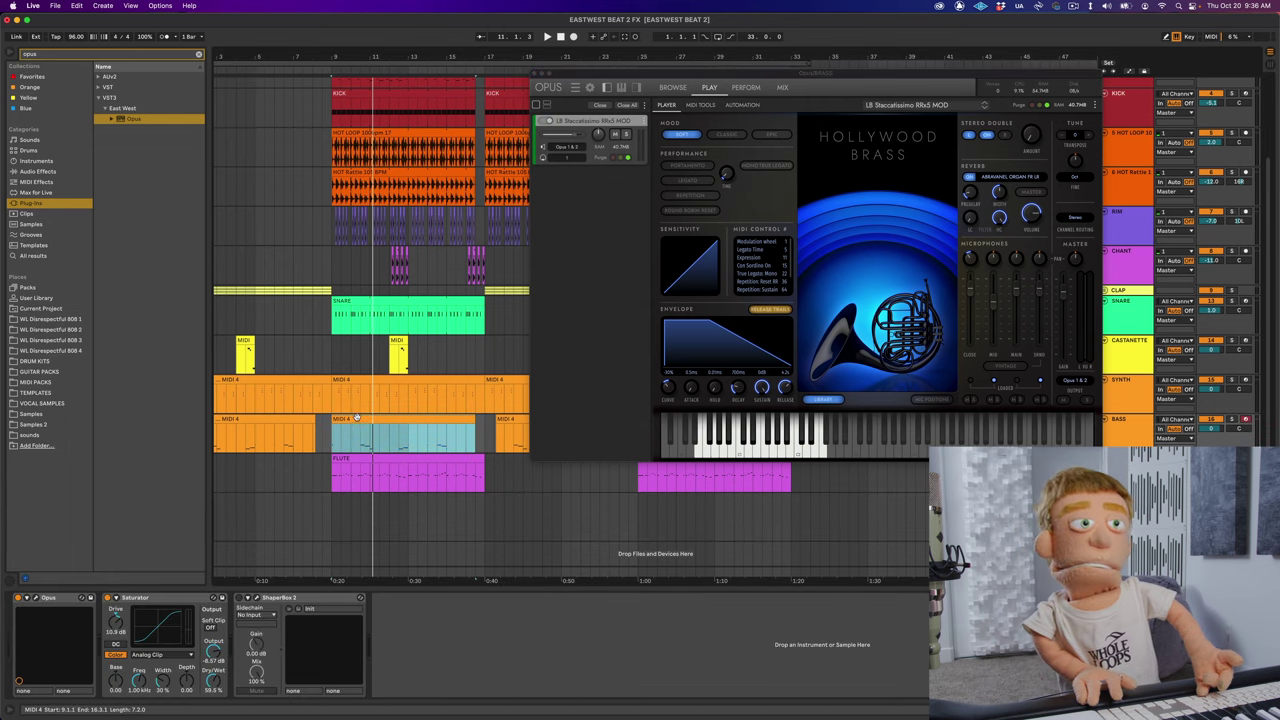
pyautogui.moveTo(355, 420); pyautogui.dragTo(357, 505)
pyautogui.doubleClick(359, 505)
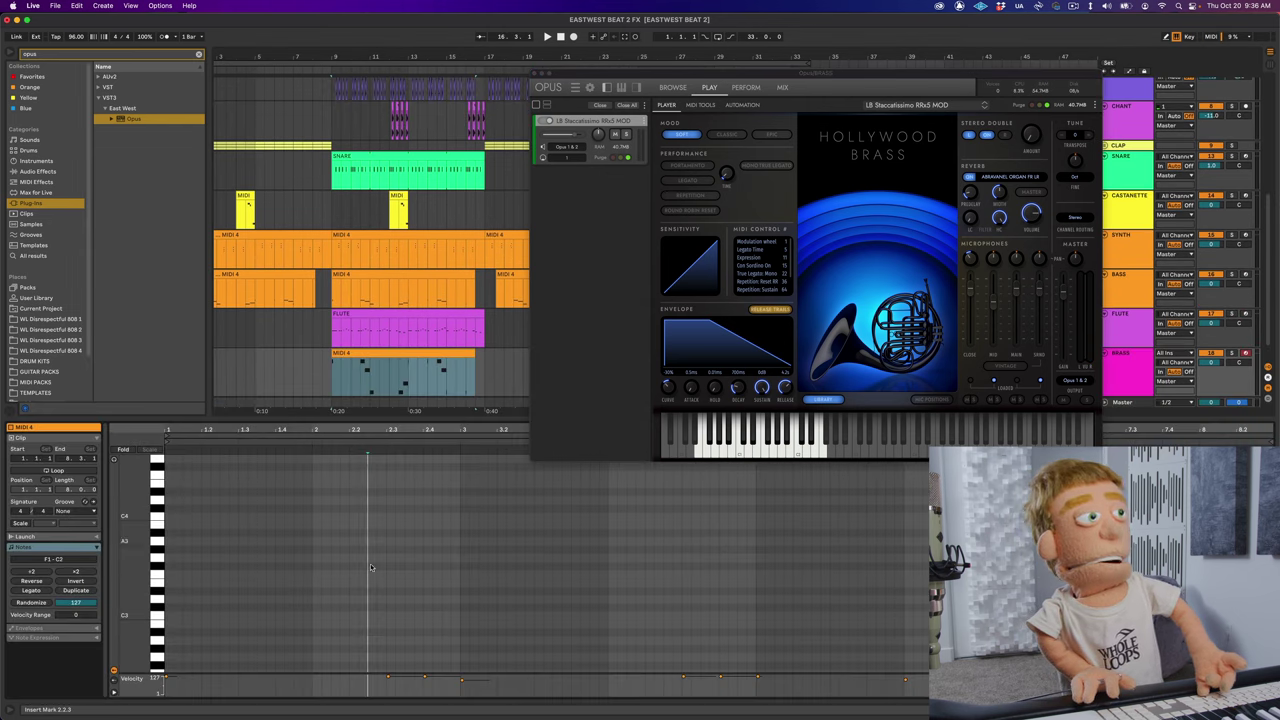
# Step: Compare the Epic, Classic and Soft moods against the copied bass notes and choose Classic for the brass patch
pyautogui.click(771, 135)
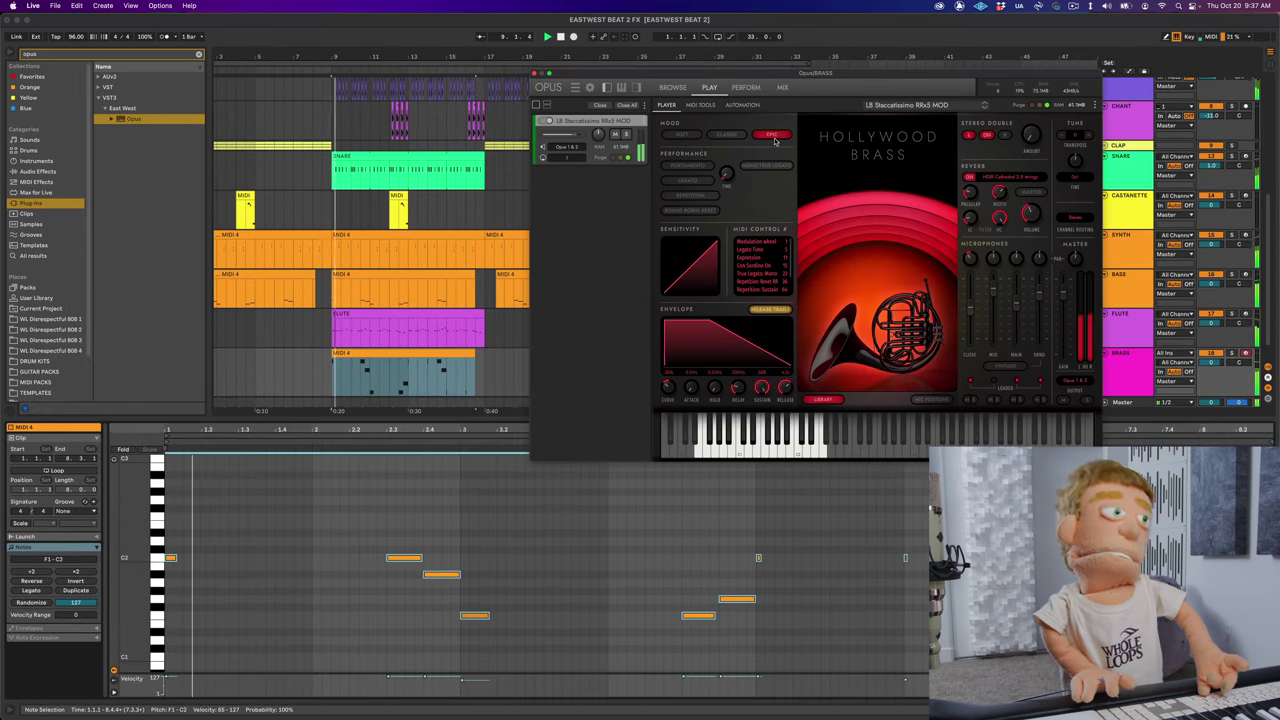
pyautogui.click(724, 135)
pyautogui.click(677, 134)
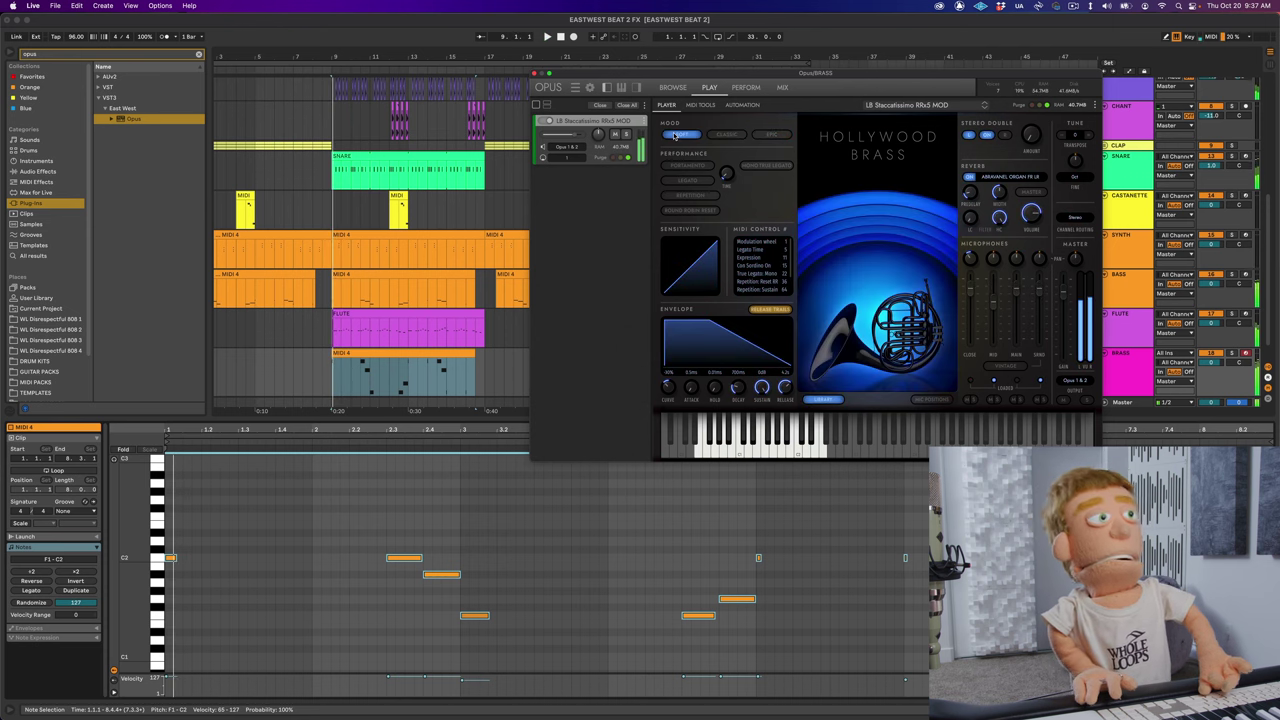
pyautogui.click(733, 135)
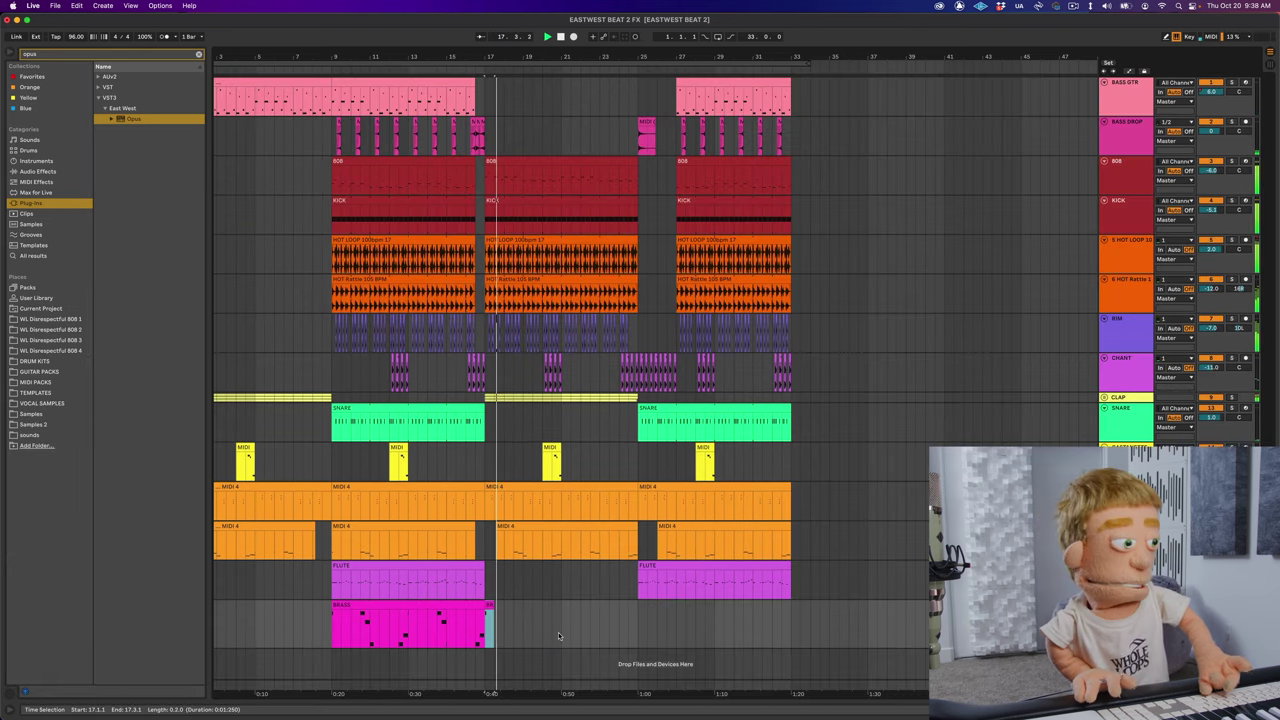
# Step: Paste the short BRASS clip from bar 17 at bar 21 on the BRASS track
pyautogui.click(561, 635)
pyautogui.press('super+v')
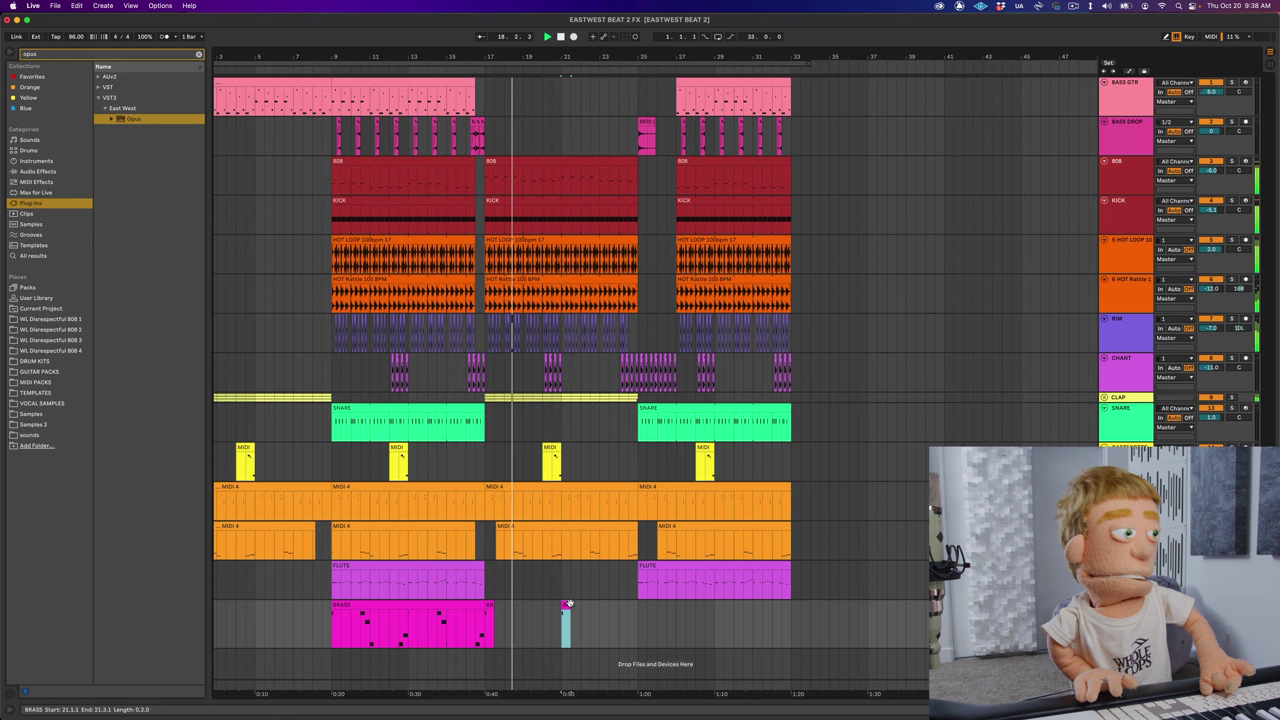
# Step: Duplicate bars 9 to 25 of the BRASS track to bar 25 and delete the surplus short clip at bar 37
pyautogui.moveTo(638, 620); pyautogui.dragTo(332, 620)
pyautogui.press('super+d')
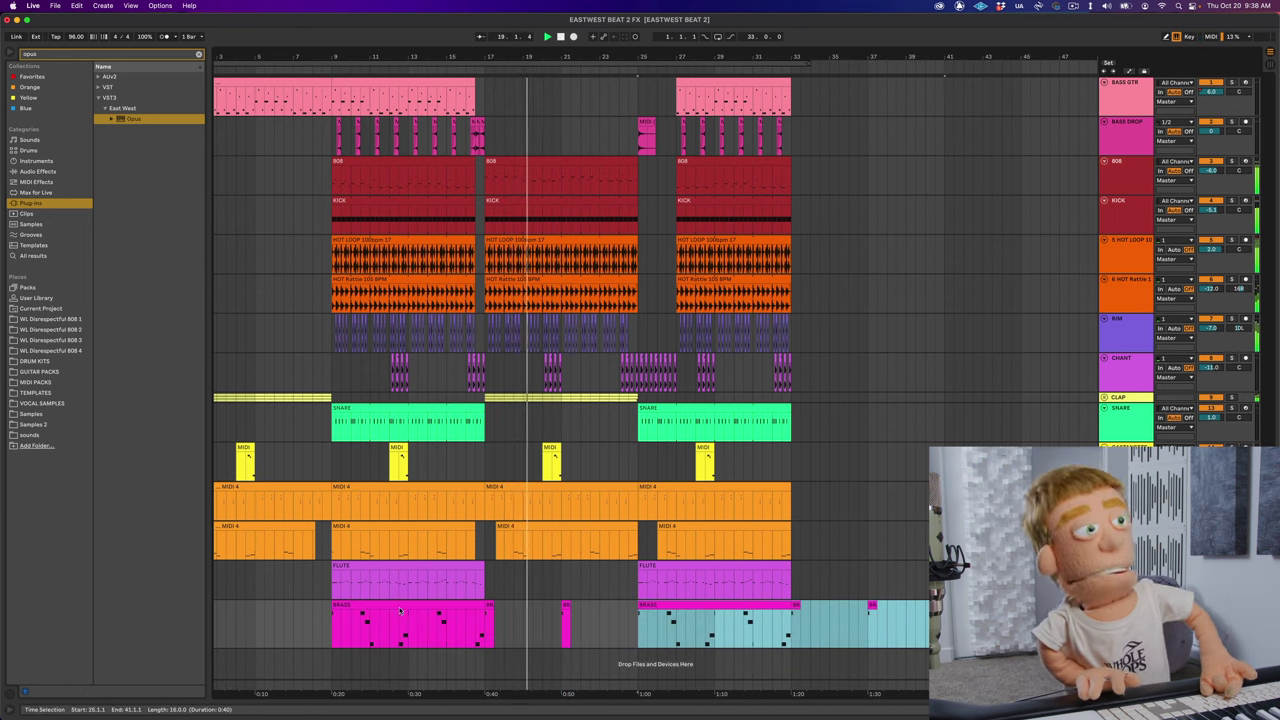
pyautogui.moveTo(860, 568); pyautogui.dragTo(914, 640)
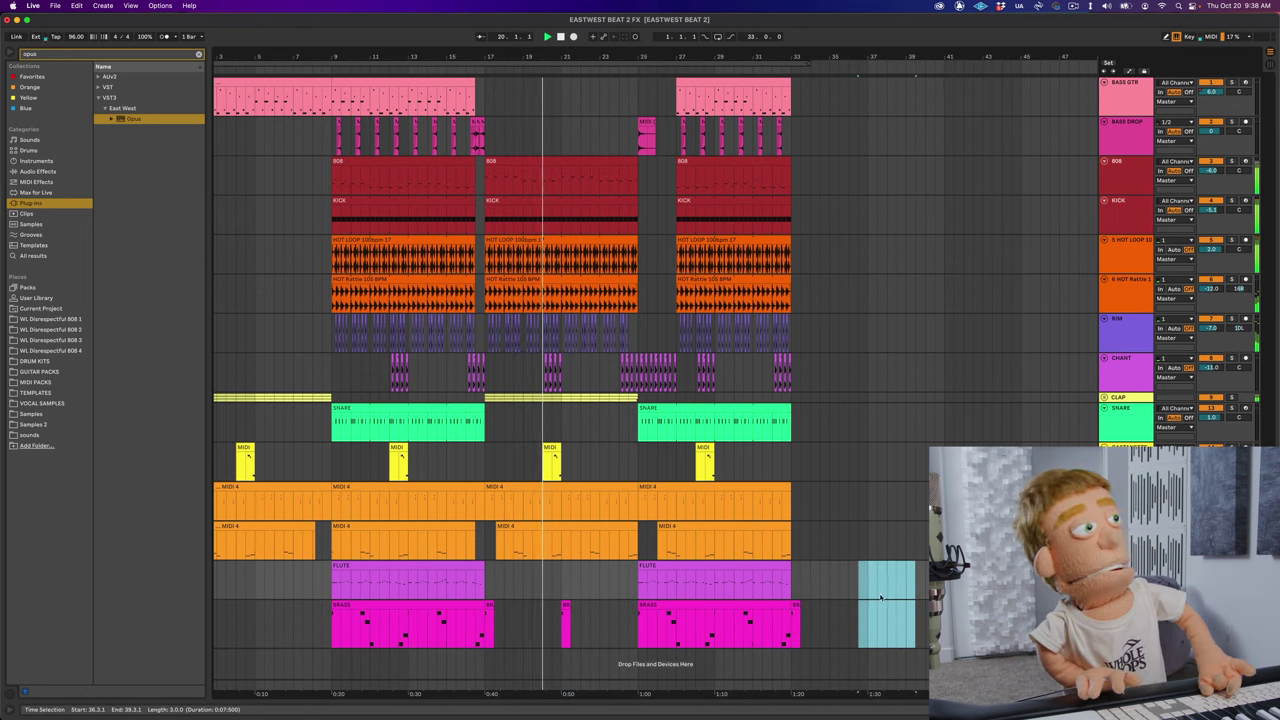
# Step: Reduce the height of the BRASS track slightly and select its clip starting at bar 25
pyautogui.click(1125, 606)
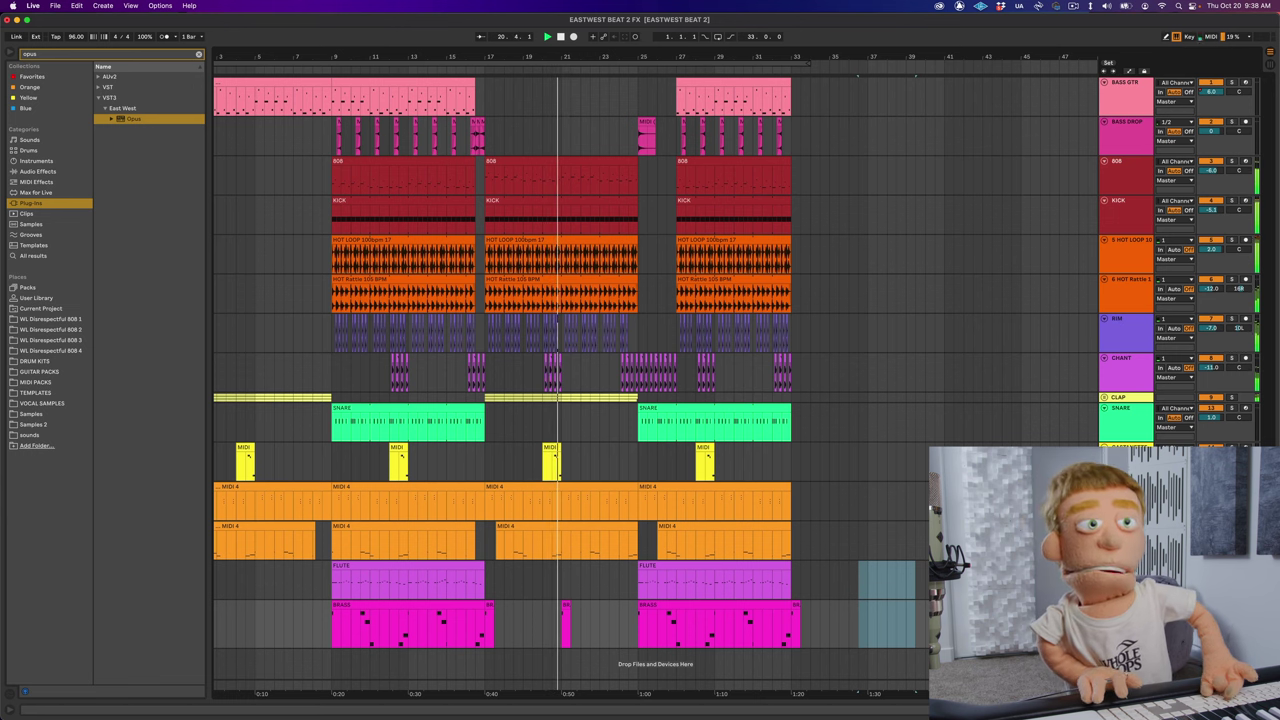
pyautogui.moveTo(1125, 648); pyautogui.dragTo(1125, 638)
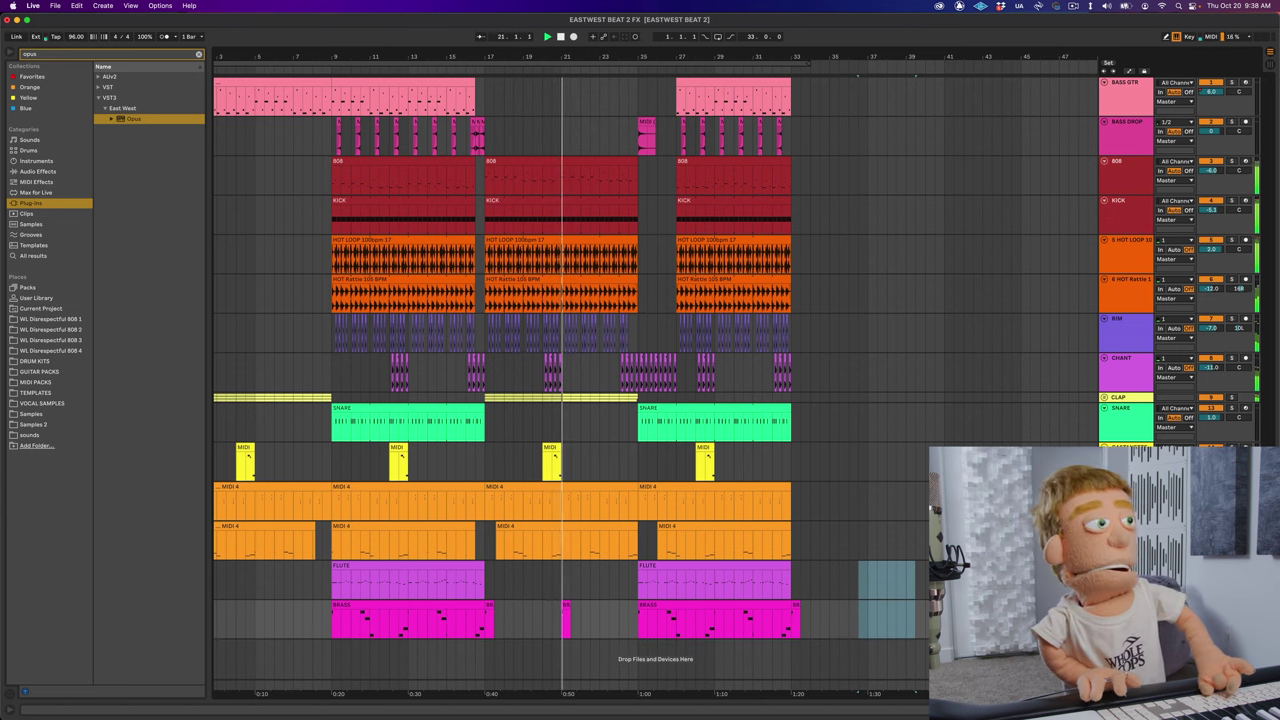
pyautogui.click(655, 615)
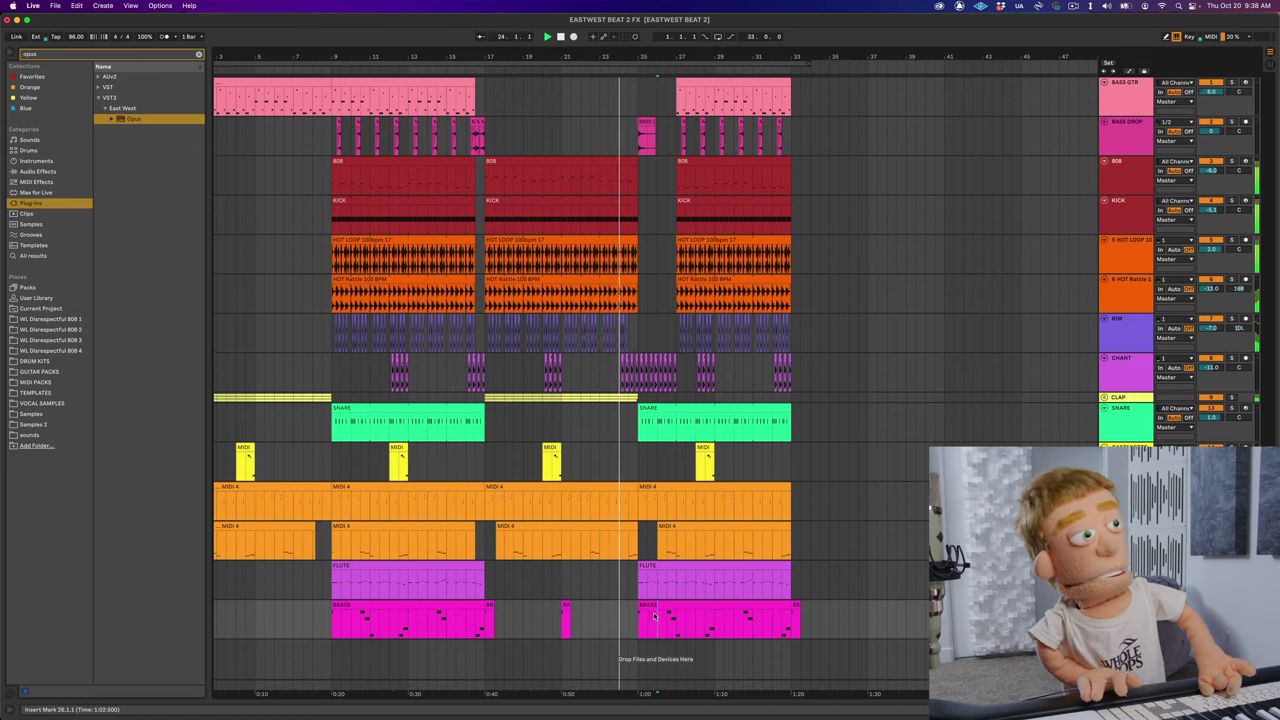
pyautogui.click(747, 604)
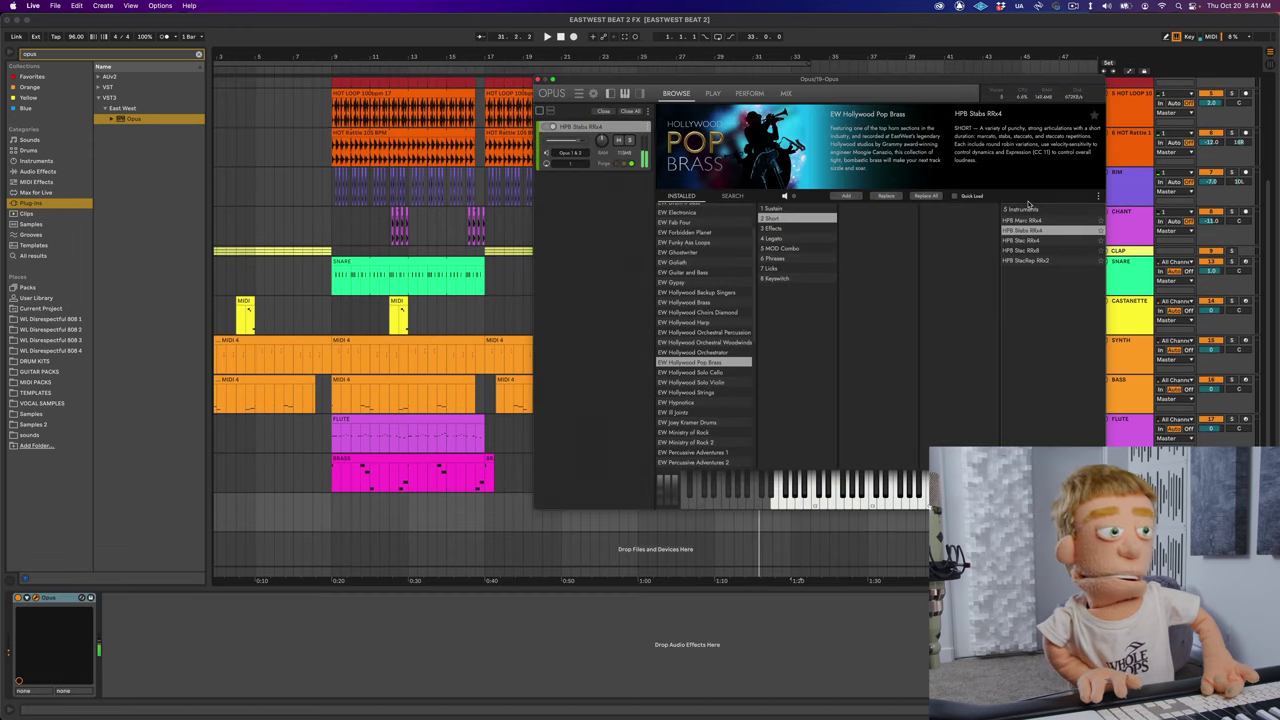
# Step: Show the player of the HPB Stabs RRx4 patch from EW Hollywood Pop Brass
pyautogui.click(713, 94)
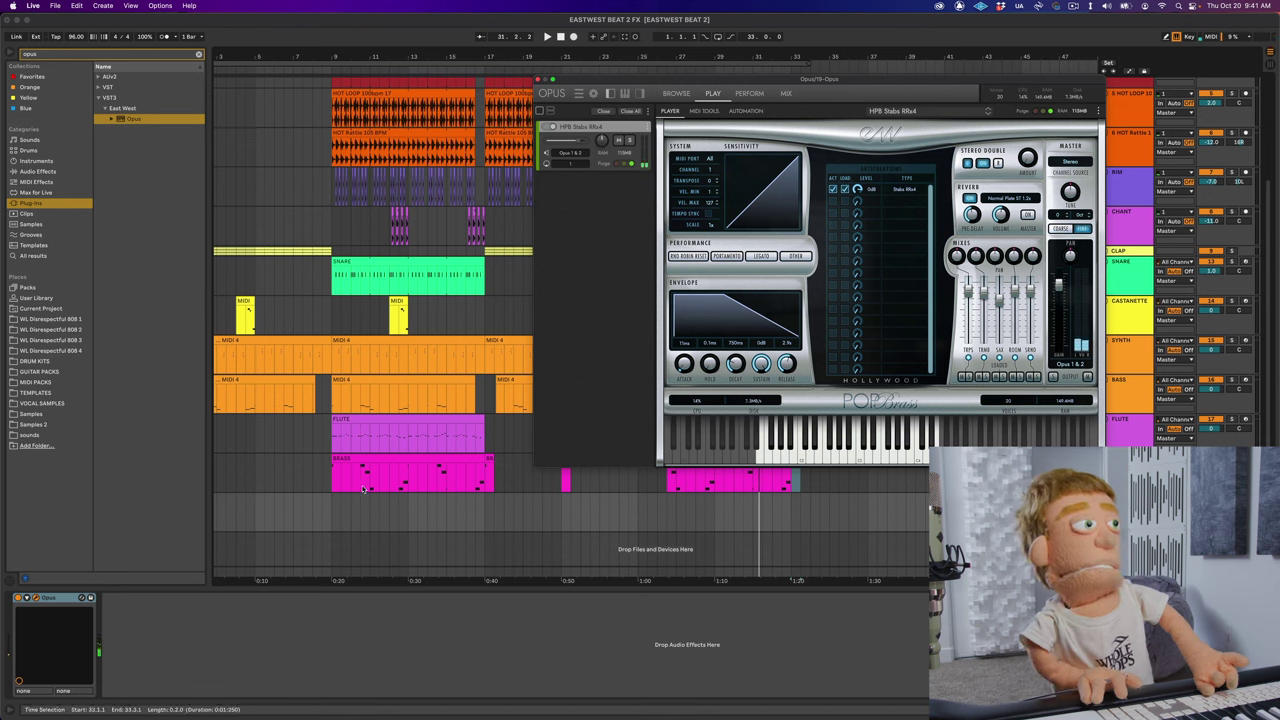
# Step: Copy the BRASS clips onto the new Opus track directly below, starting at bar 9
pyautogui.click(376, 457)
pyautogui.moveTo(376, 457); pyautogui.dragTo(371, 497)
# Step: Try all notes of the copied brass clip one octave higher during playback
pyautogui.doubleClick(371, 497)
pyautogui.press('super+a')
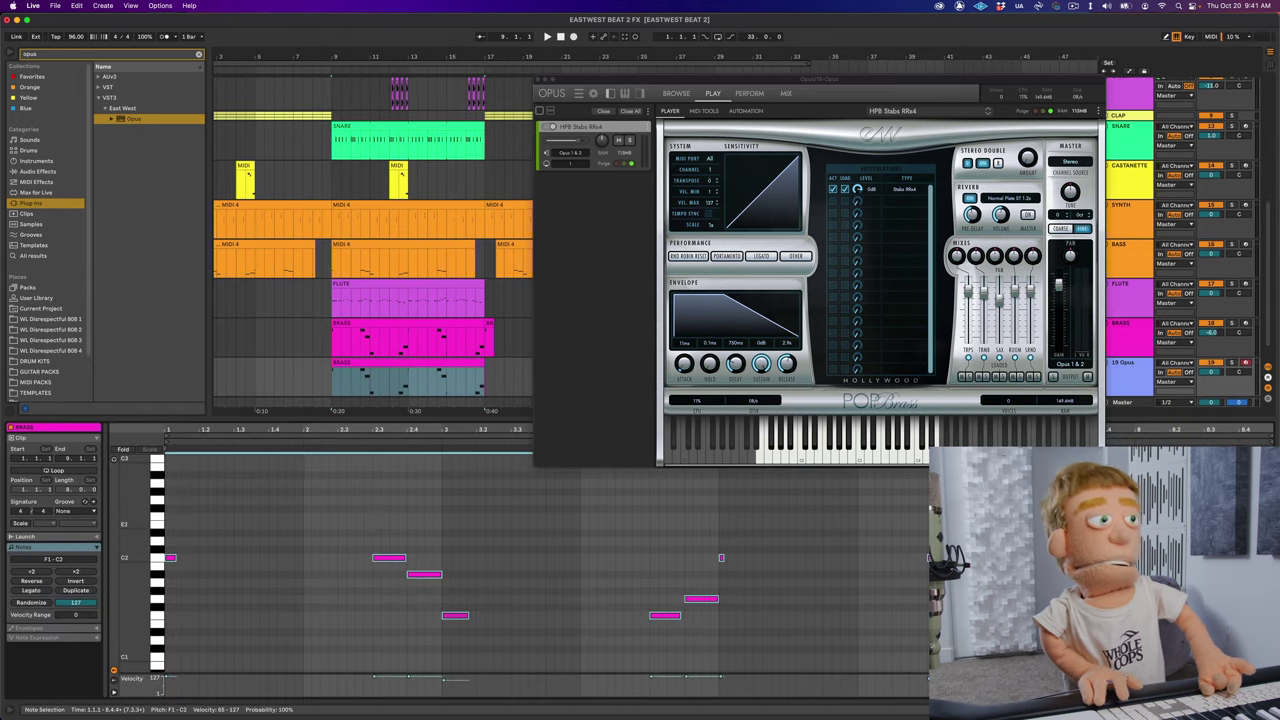
pyautogui.hotkey('shift', 'Up')
pyautogui.press('space')
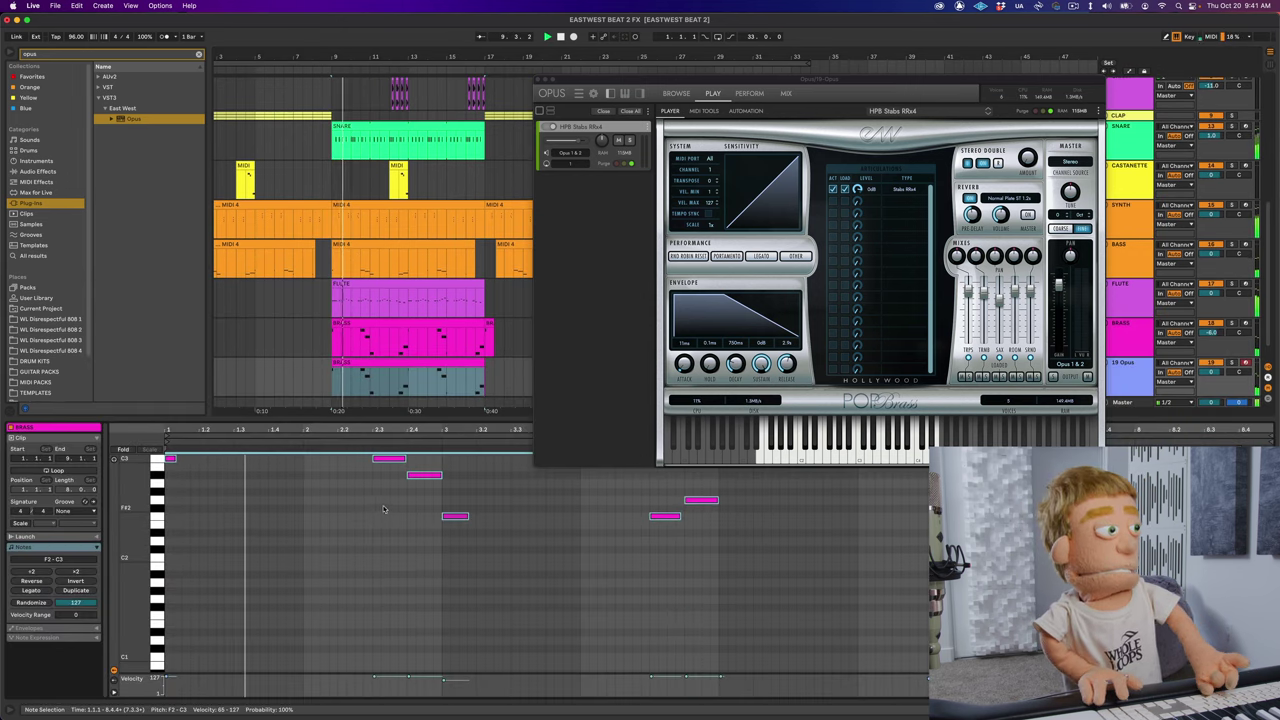
pyautogui.hotkey('shift', 'Down')
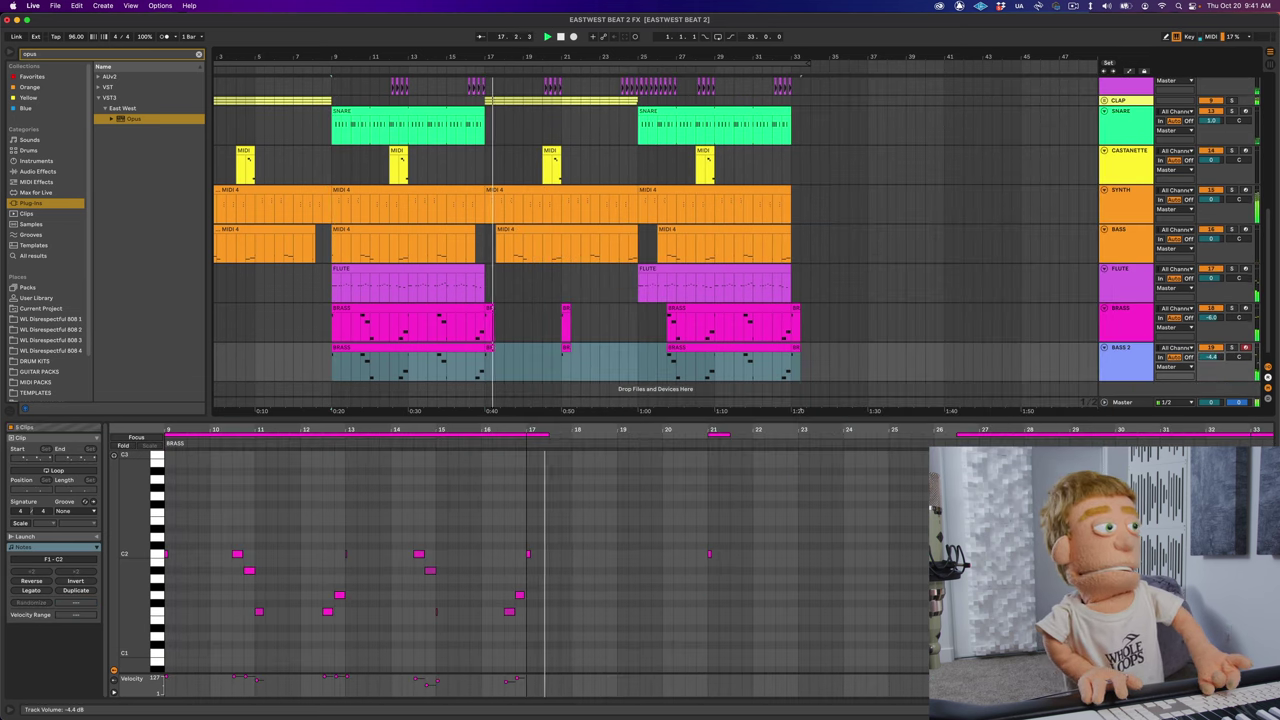
# Step: Set the BRASS 2 track volume to -5.0 dB and apply the track's blue color to its clips
pyautogui.moveTo(1211, 357); pyautogui.dragTo(1211, 363)
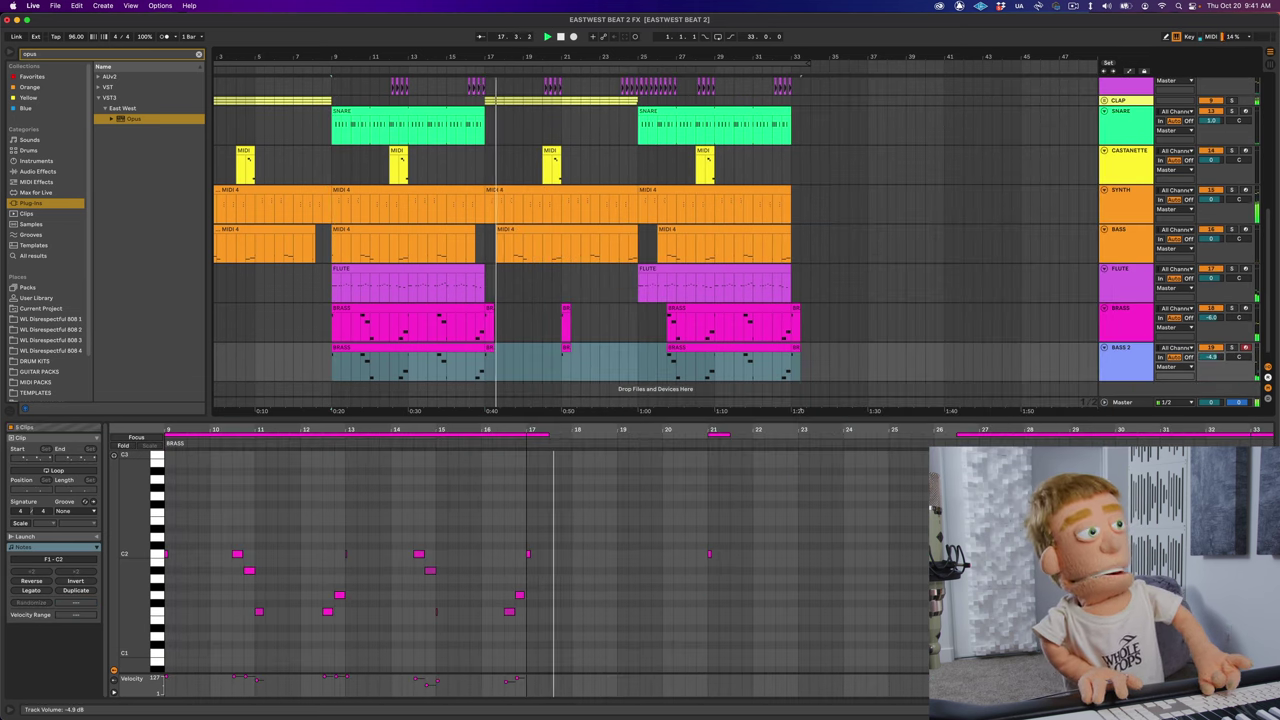
pyautogui.click(601, 351)
pyautogui.rightClick(1126, 362)
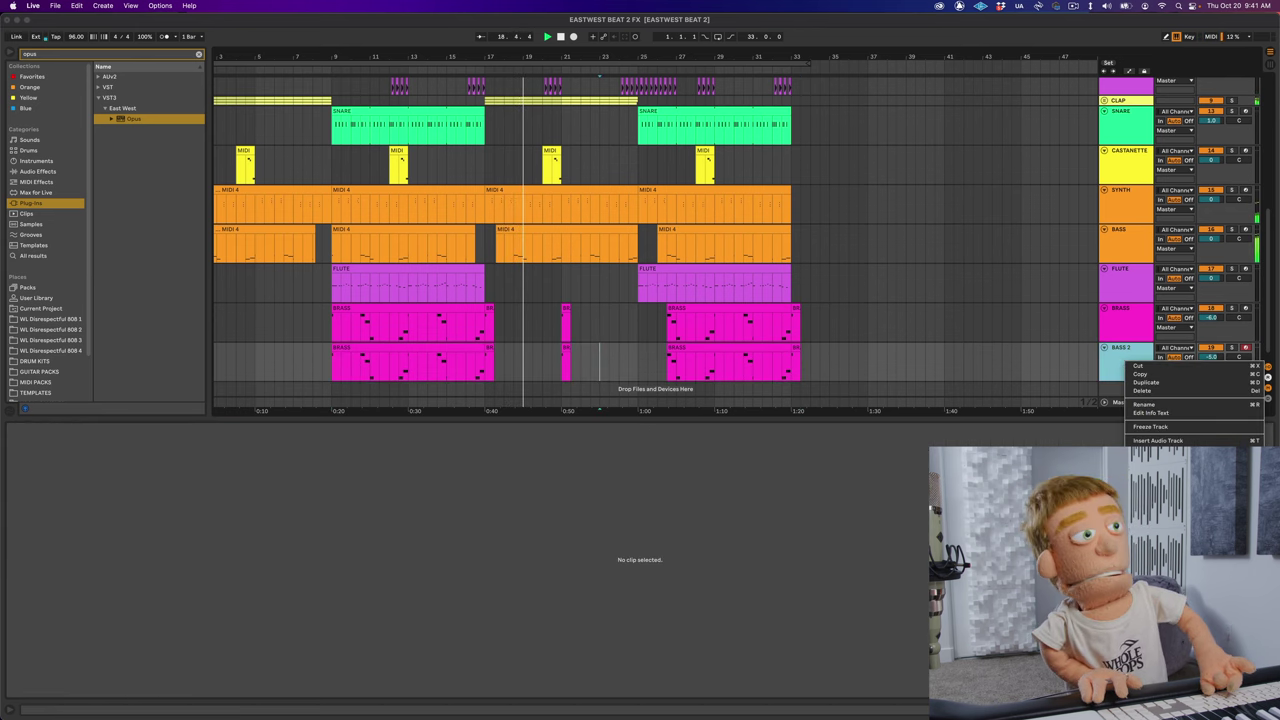
pyautogui.click(1165, 515)
# Step: Browse EW Symphonic Orchestra Woodwinds, audition the Solo Piccolo Flute effects patches and select the octave run-up patch
pyautogui.click(830, 323)
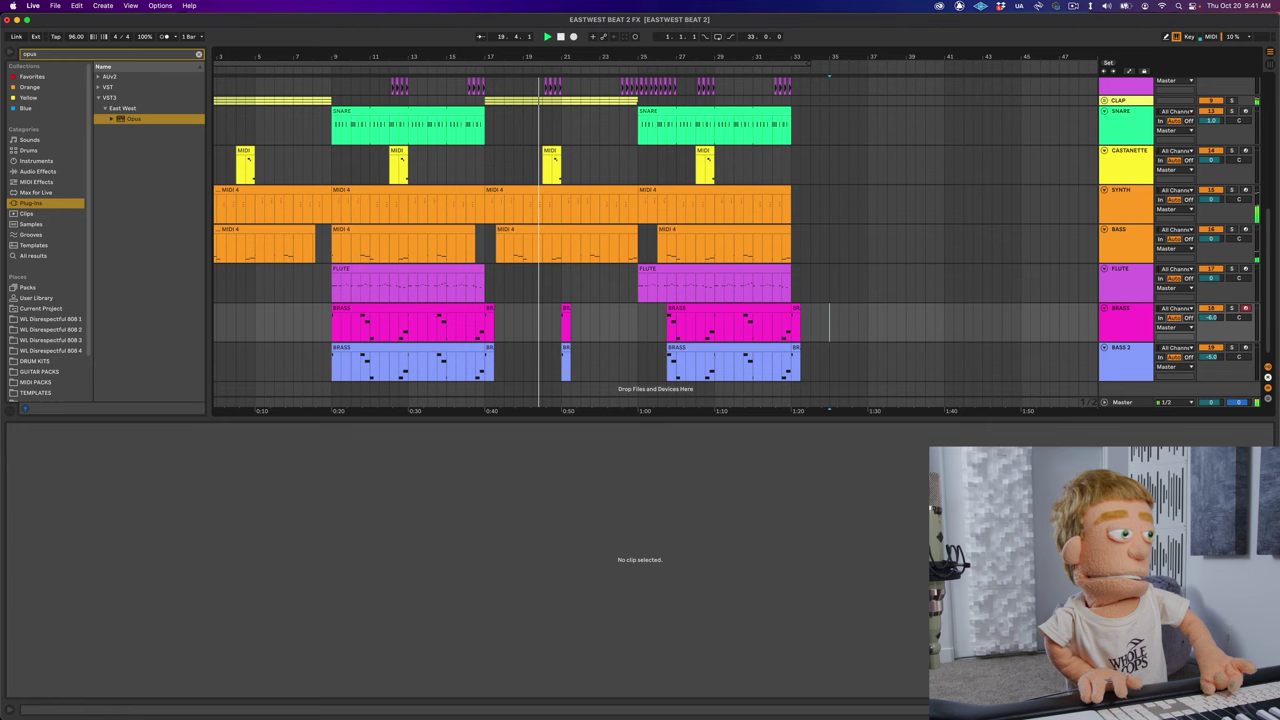
pyautogui.press('super+alt+l')
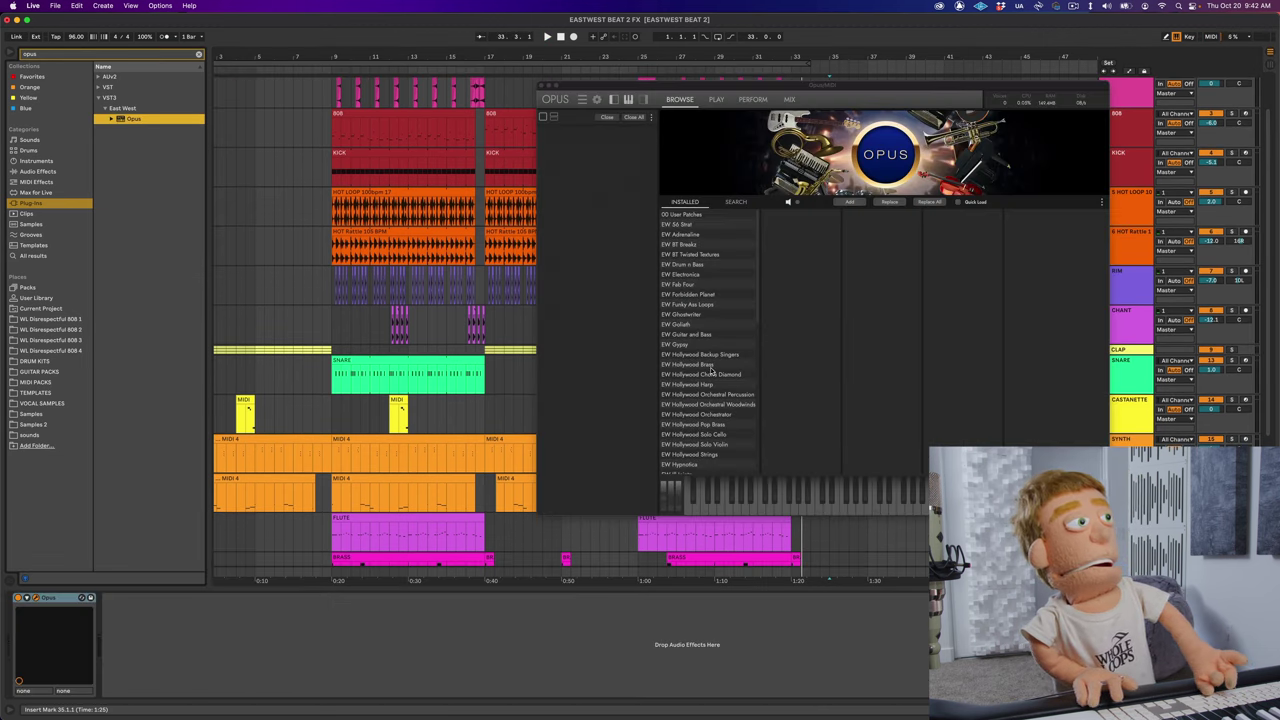
pyautogui.scroll(-3, 711, 370)
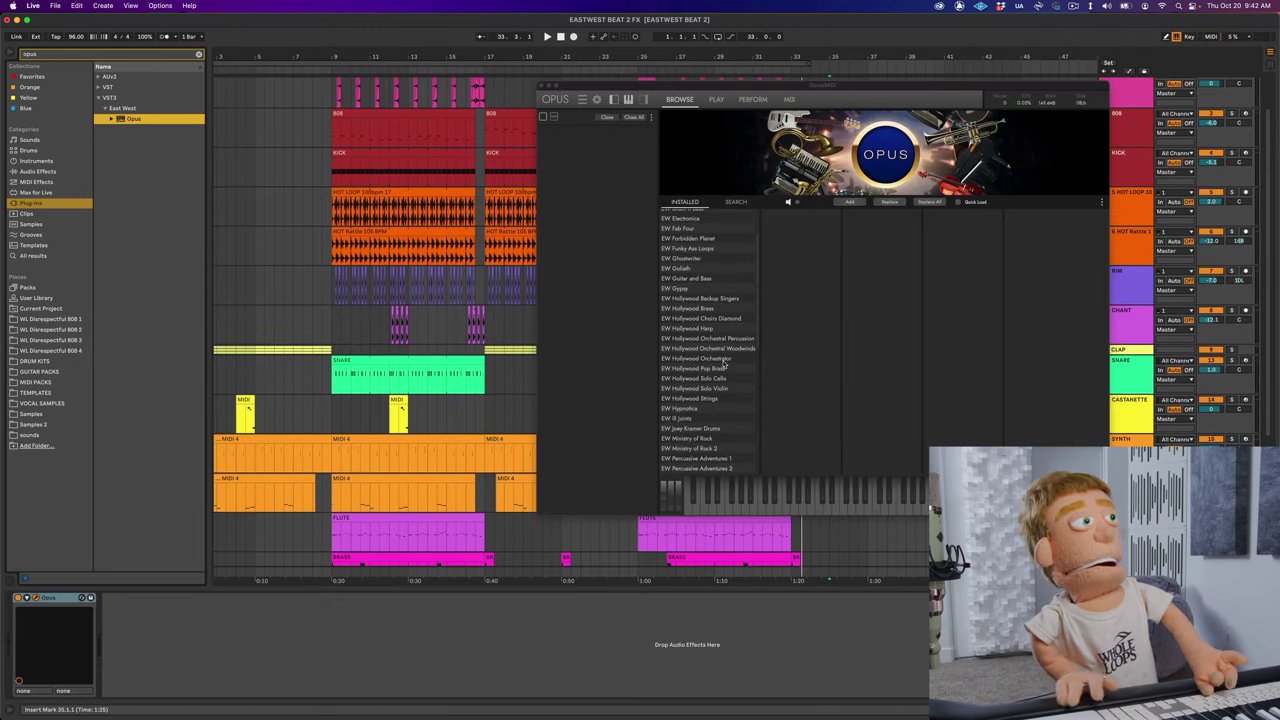
pyautogui.scroll(-10, 723, 366)
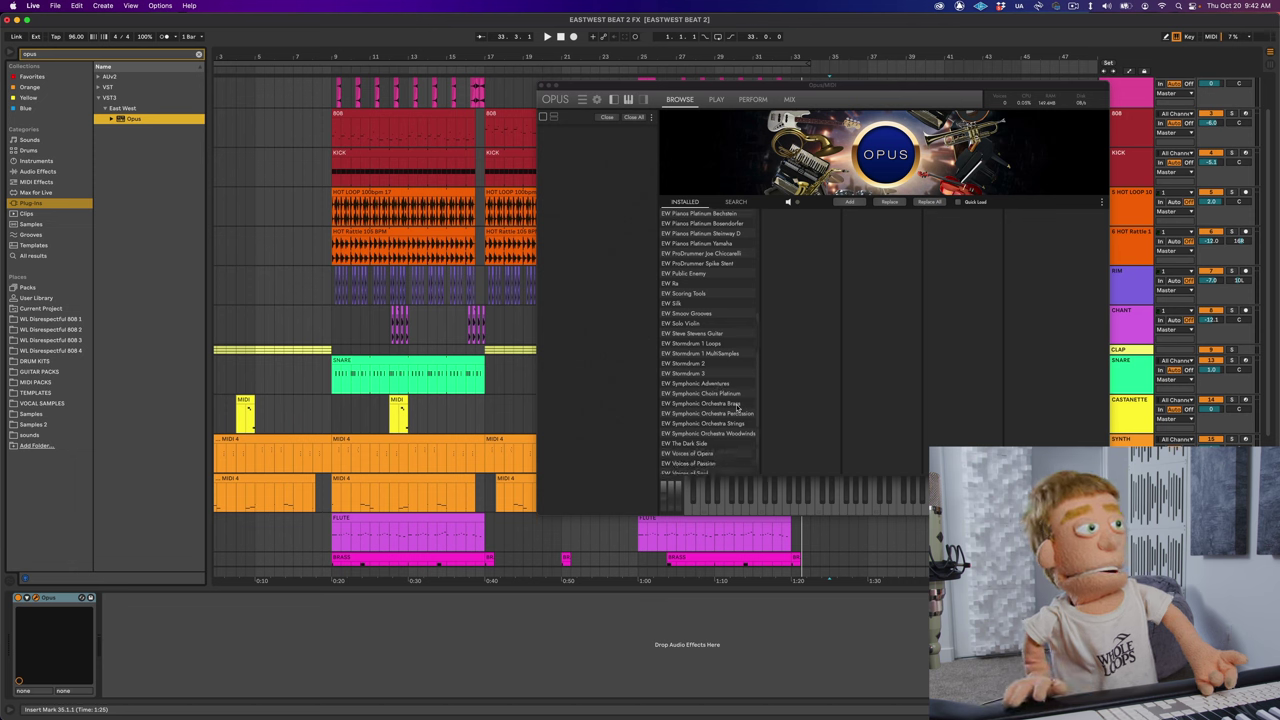
pyautogui.click(745, 434)
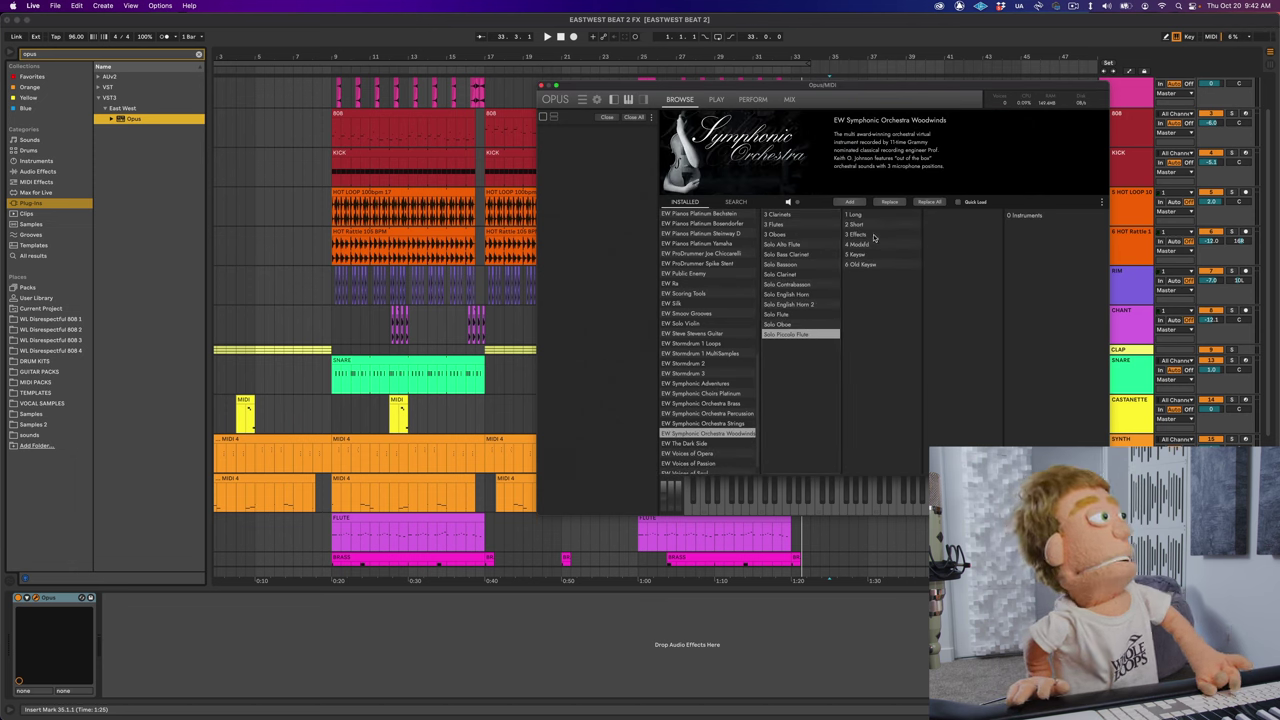
pyautogui.click(873, 235)
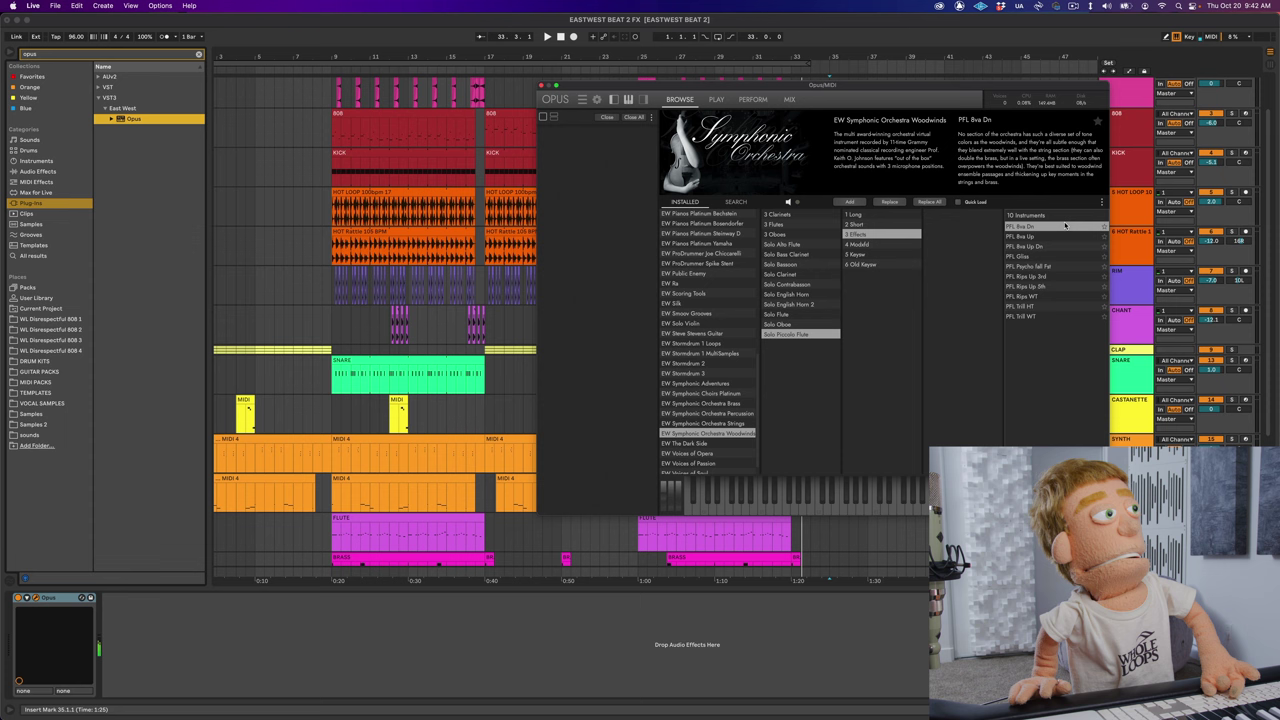
pyautogui.click(1060, 240)
pyautogui.click(1058, 257)
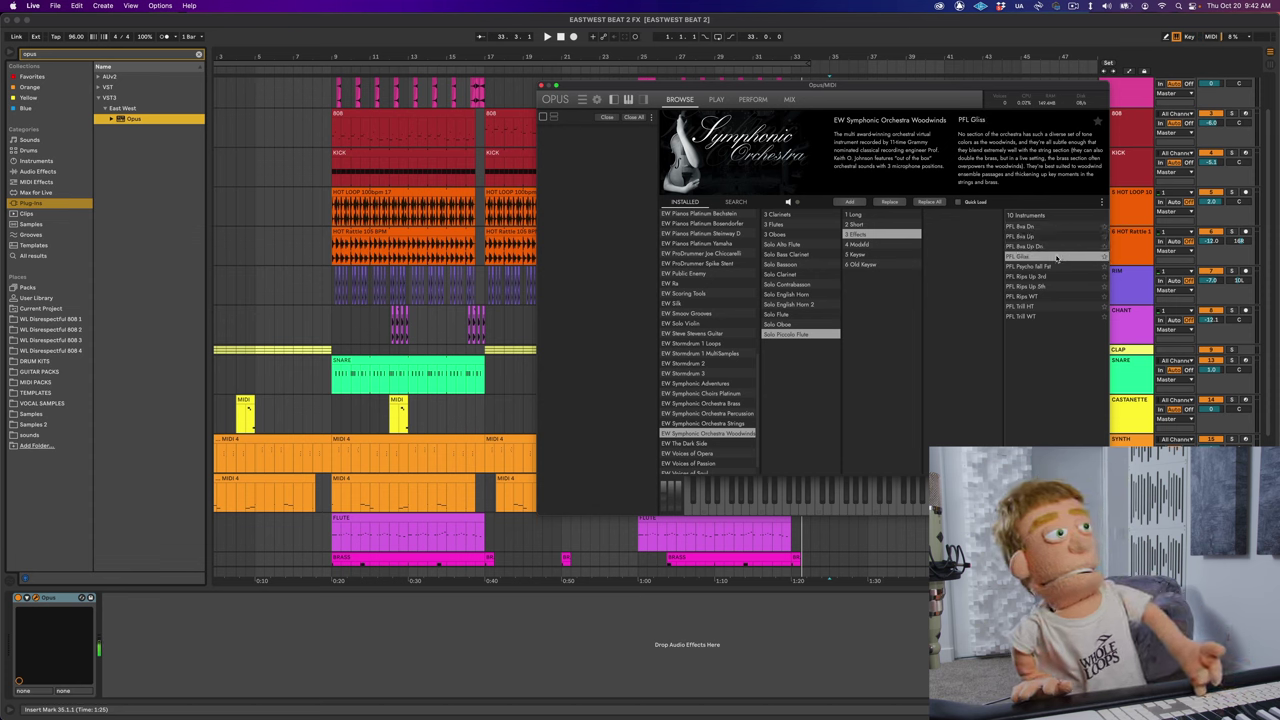
pyautogui.click(1054, 248)
pyautogui.click(1048, 240)
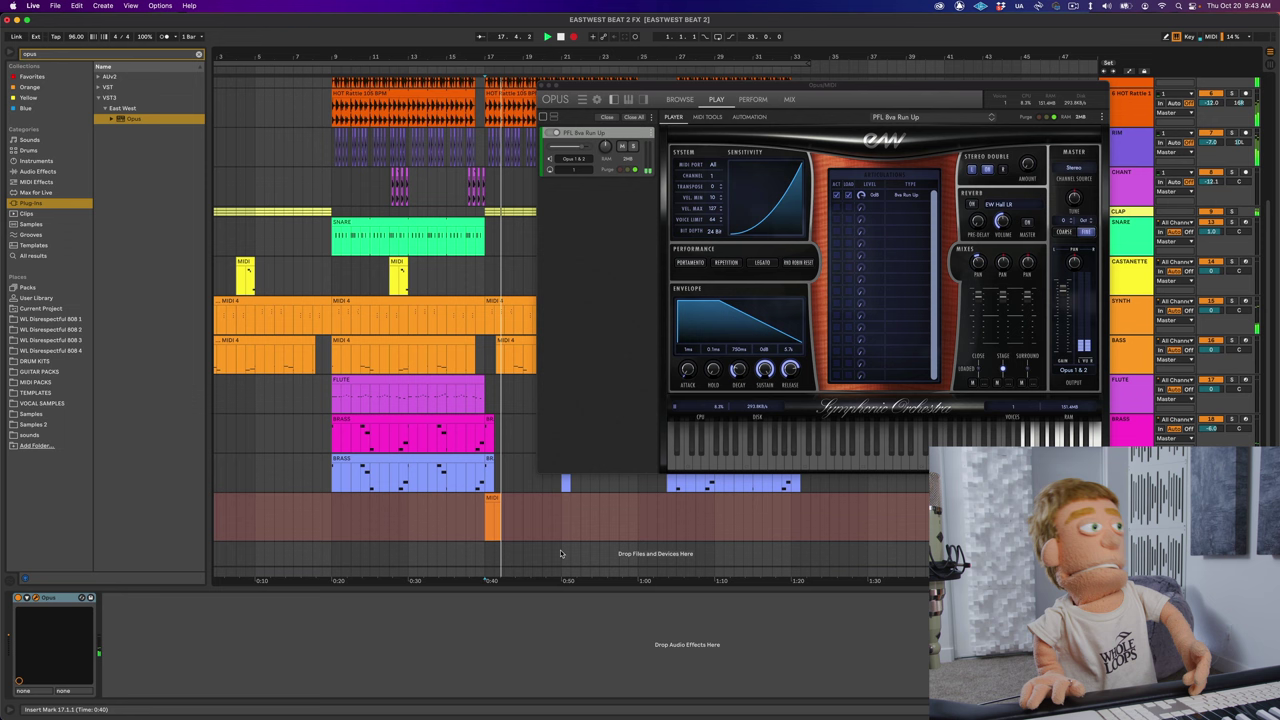
# Step: Finish recording the piccolo run clip at bar 17 and play back the transition into it
pyautogui.press('space')
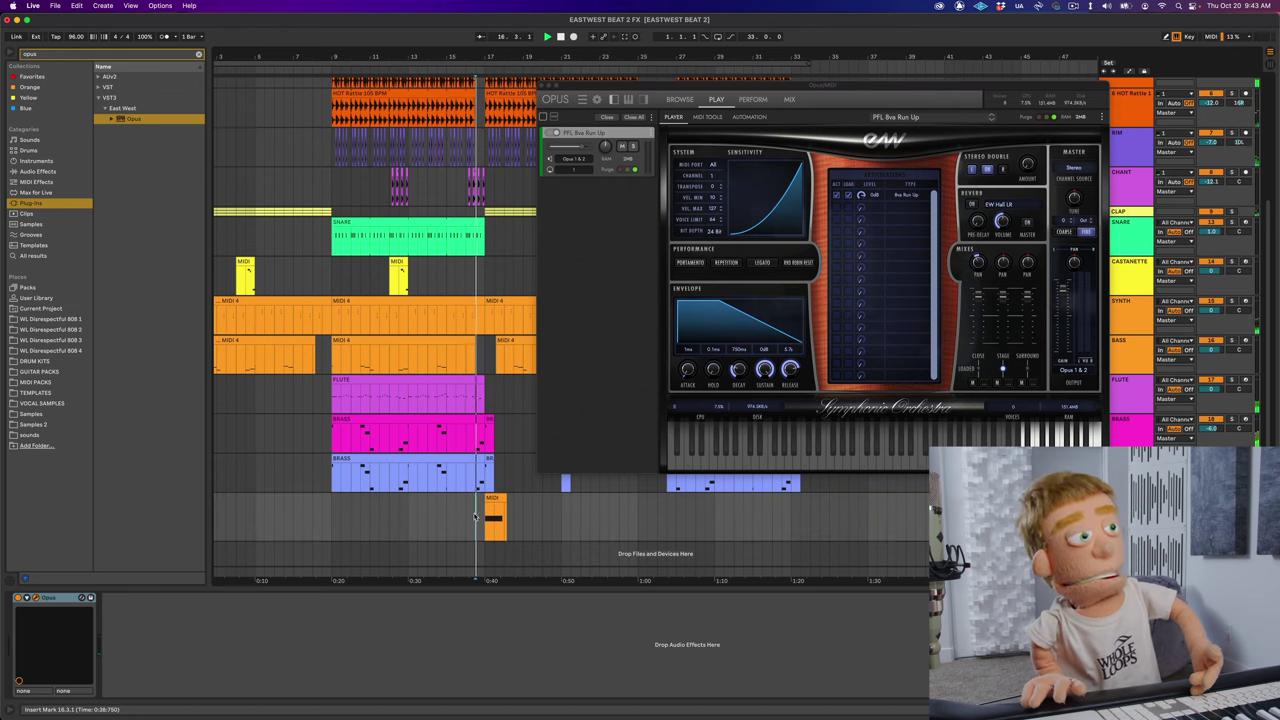
pyautogui.scroll(5, 490, 419)
pyautogui.press('space')
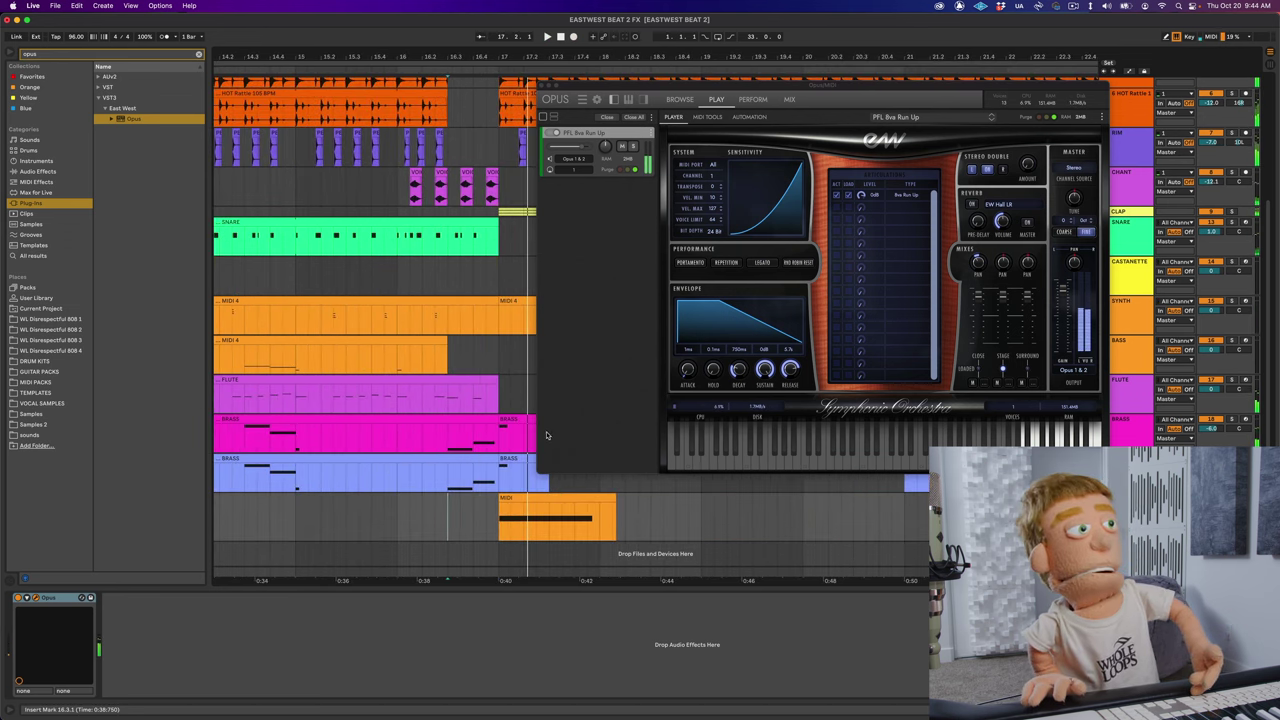
# Step: Move the piccolo run clip slightly earlier to start at about 16.4.4, audition it, and lower its track volume
pyautogui.moveTo(523, 498); pyautogui.dragTo(511, 501)
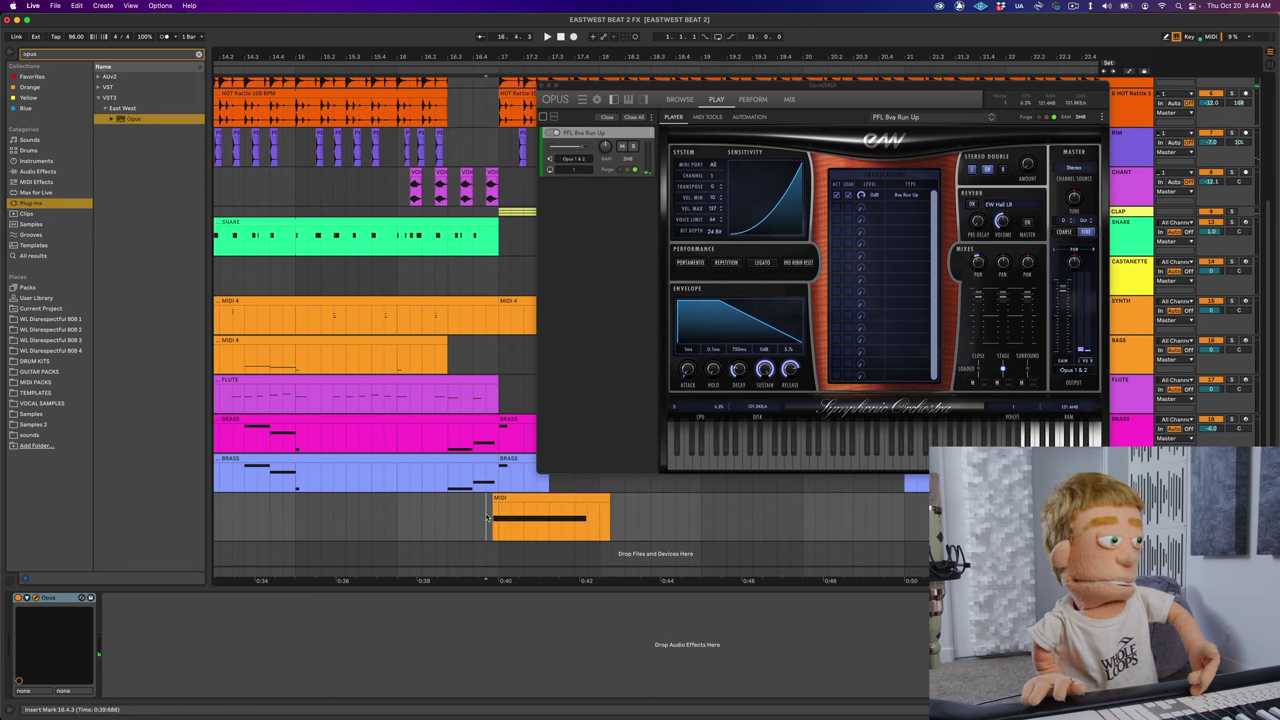
pyautogui.press('space')
pyautogui.press('space')
pyautogui.click(435, 517)
pyautogui.press('space')
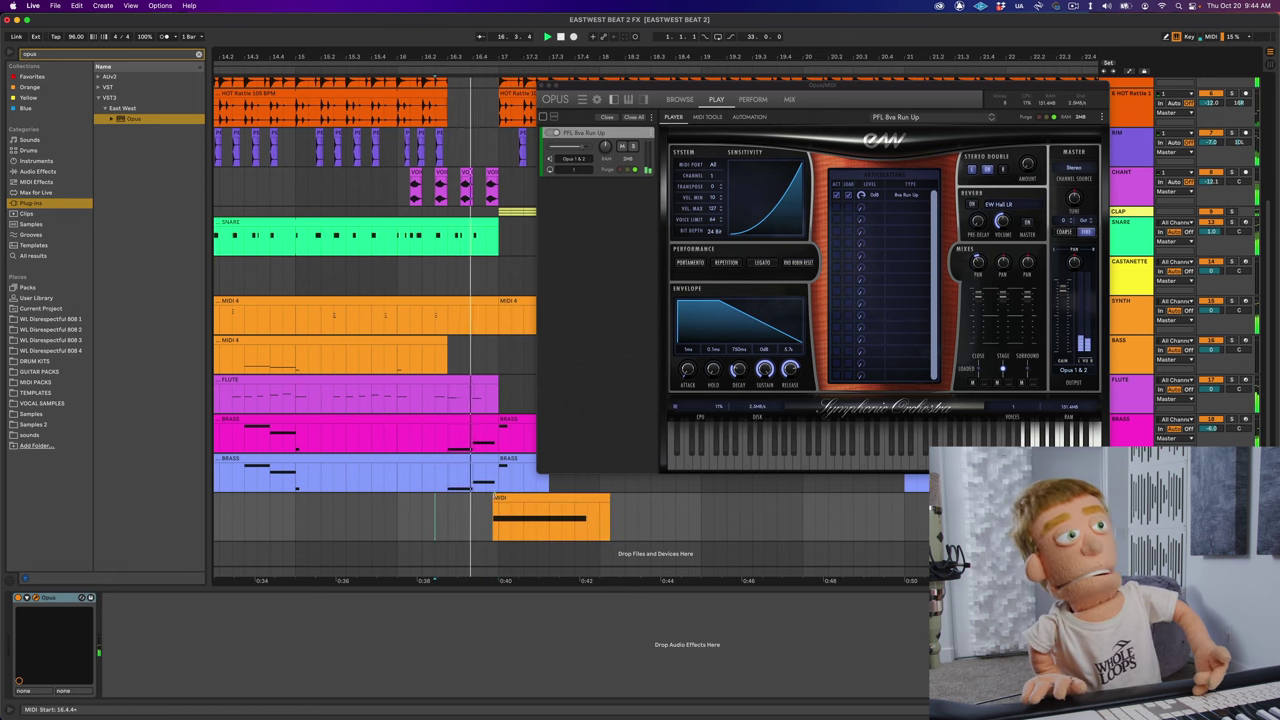
pyautogui.click(569, 498)
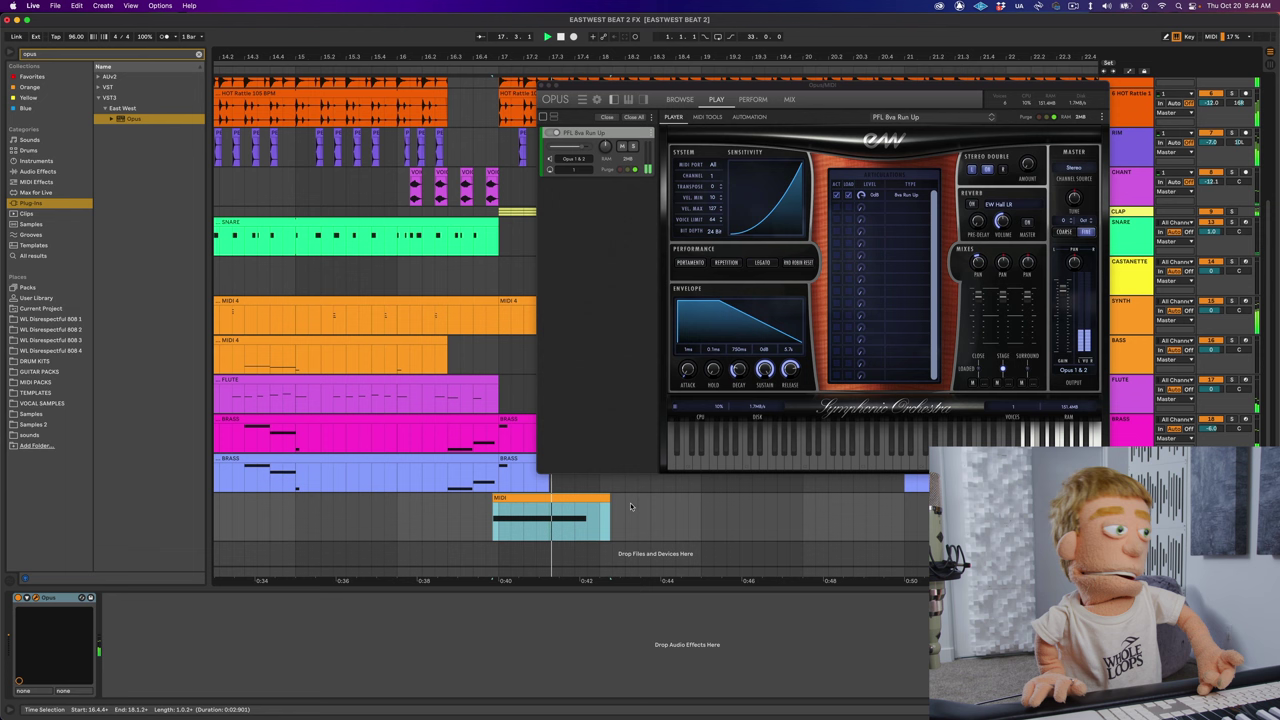
pyautogui.moveTo(1211, 507); pyautogui.dragTo(1211, 522)
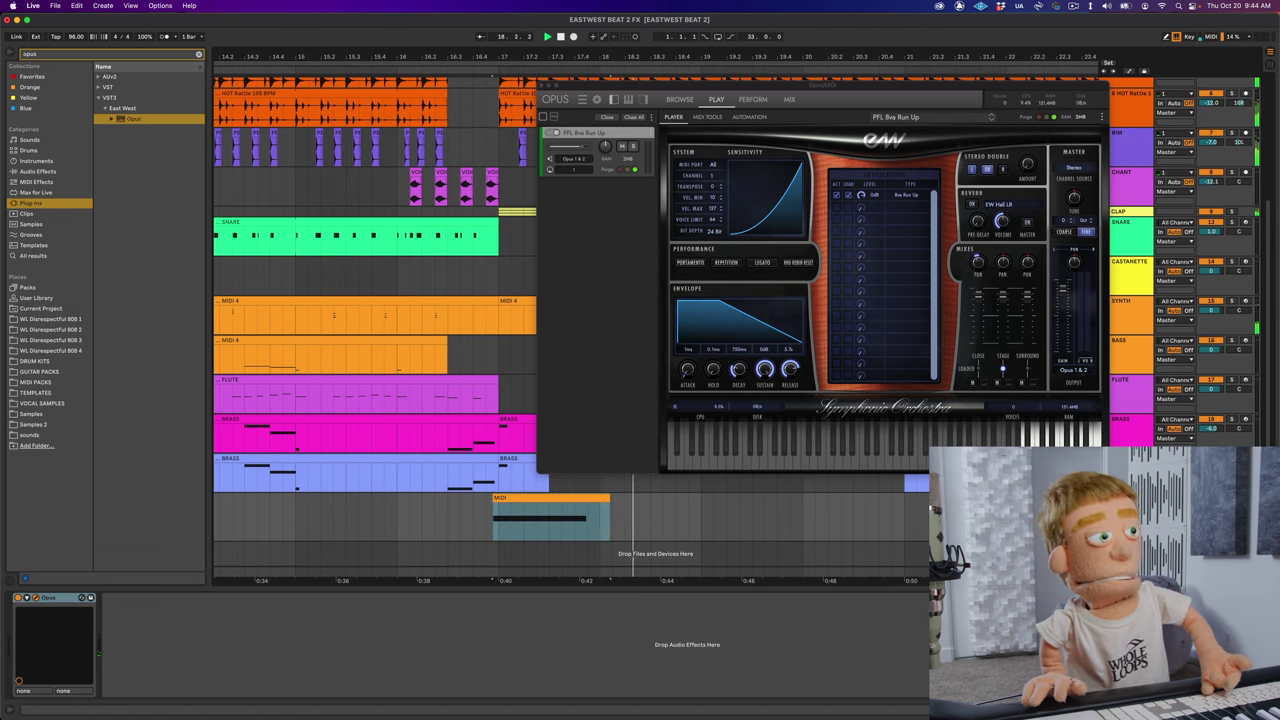
# Step: Examine the channels and effect inserts in the mixer of the piccolo track's Opus instrument
pyautogui.click(789, 99)
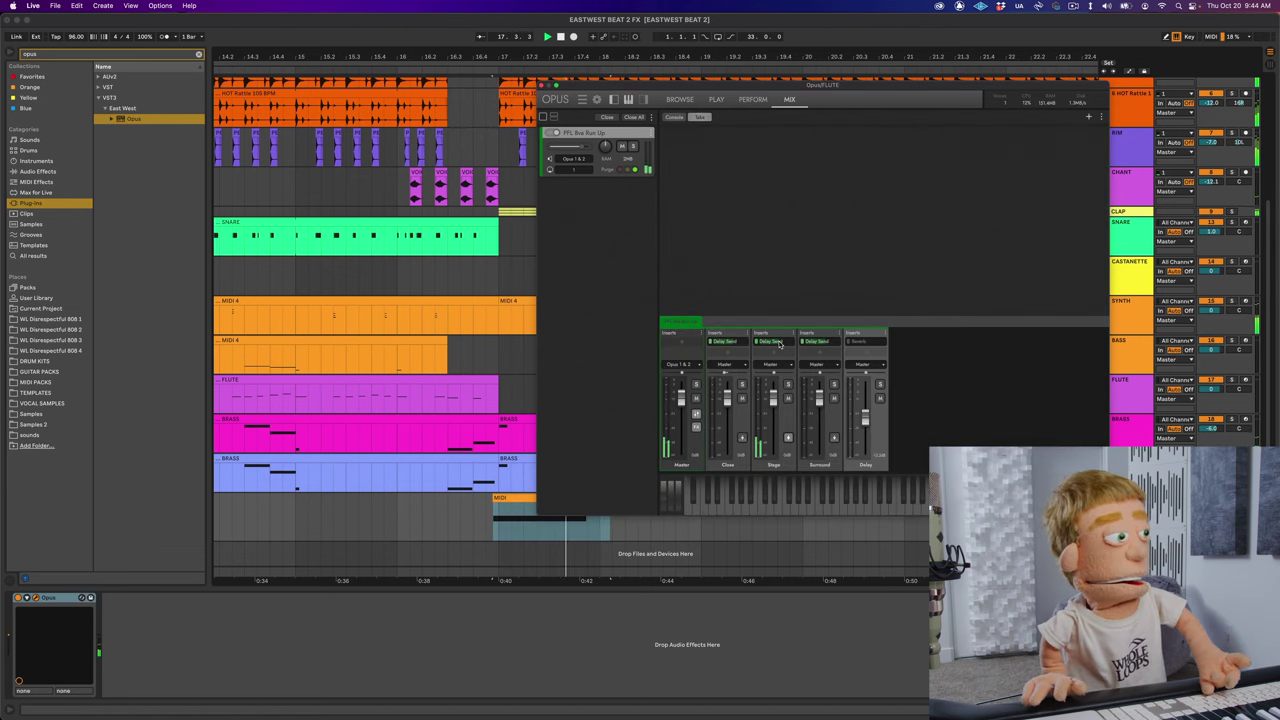
pyautogui.click(685, 119)
pyautogui.click(694, 118)
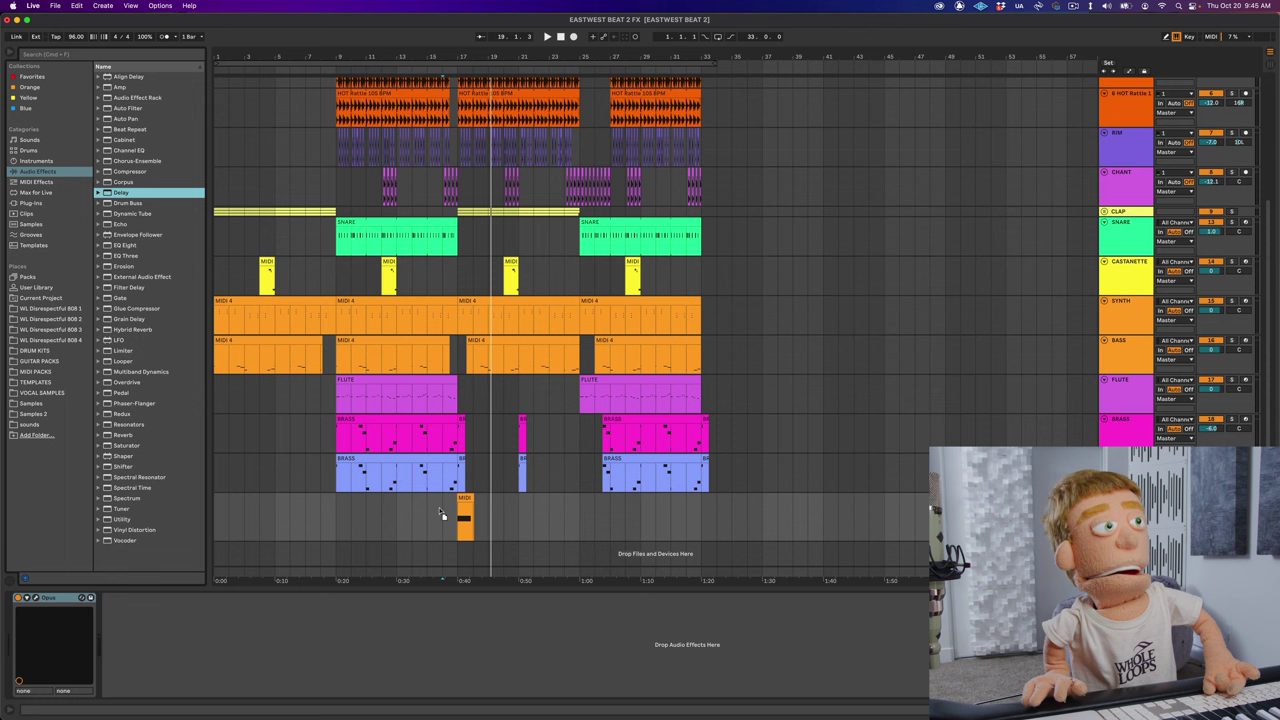
# Step: Add the Delay effect to the piccolo flute track, with both delay times at 4 sixteenths and dry/wet at 34%
pyautogui.moveTo(440, 511); pyautogui.dragTo(451, 517)
pyautogui.click(165, 634)
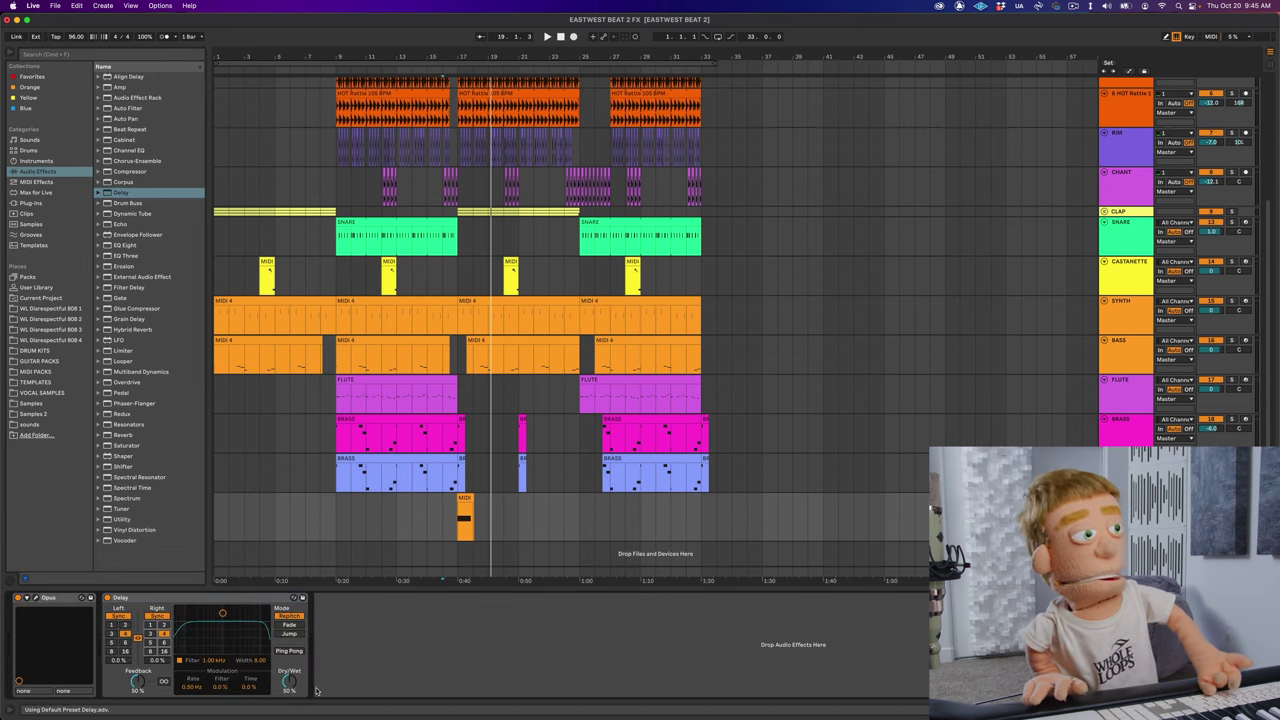
pyautogui.press('space')
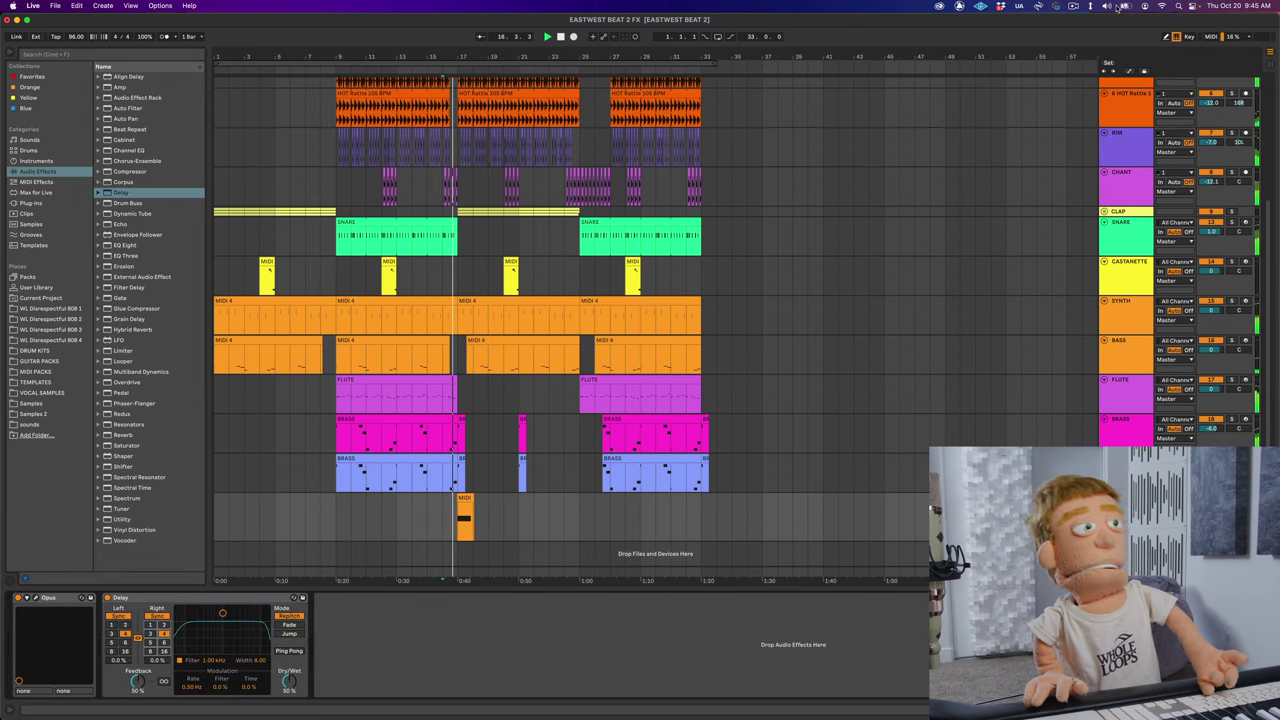
pyautogui.click(1076, 6)
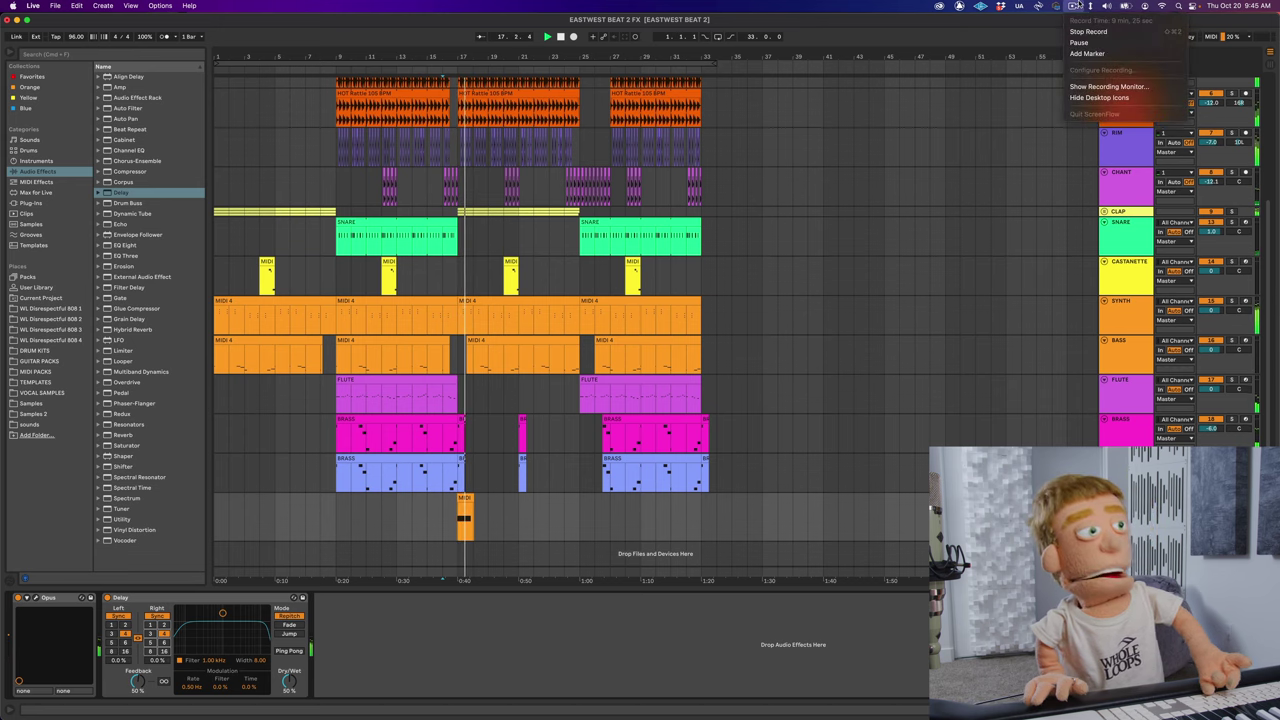
pyautogui.click(1012, 29)
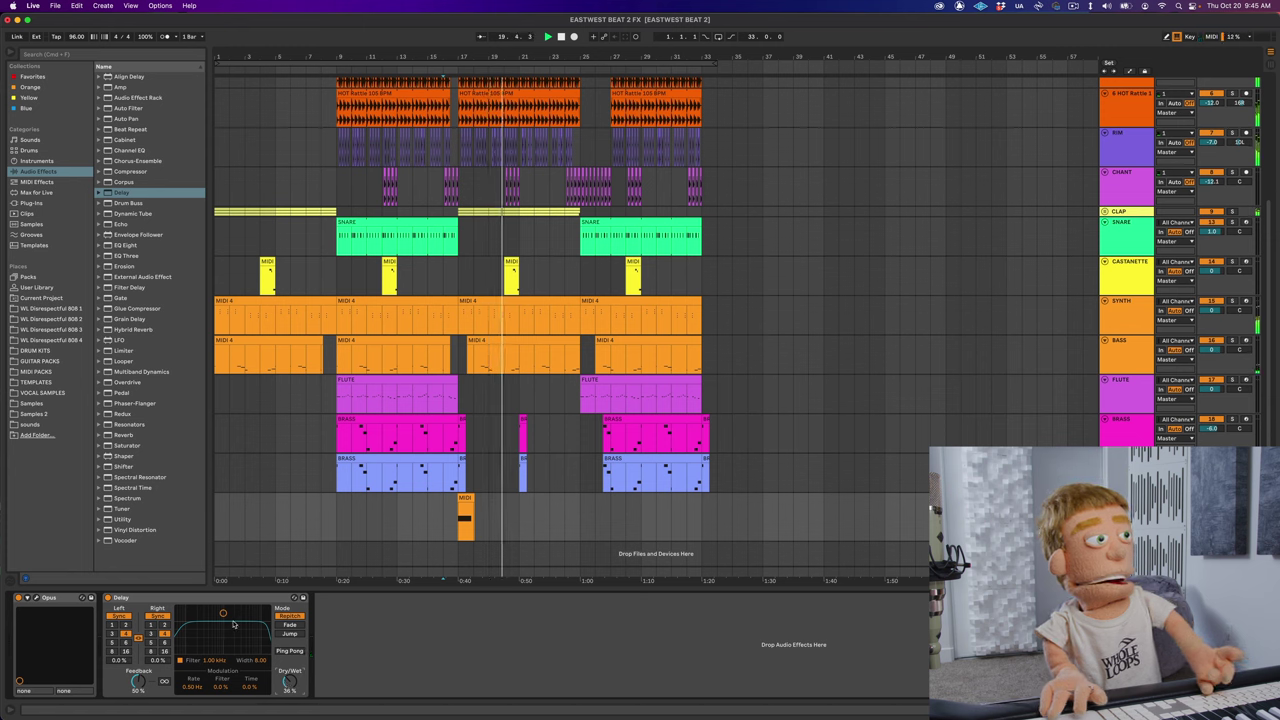
pyautogui.moveTo(233, 625); pyautogui.dragTo(233, 620)
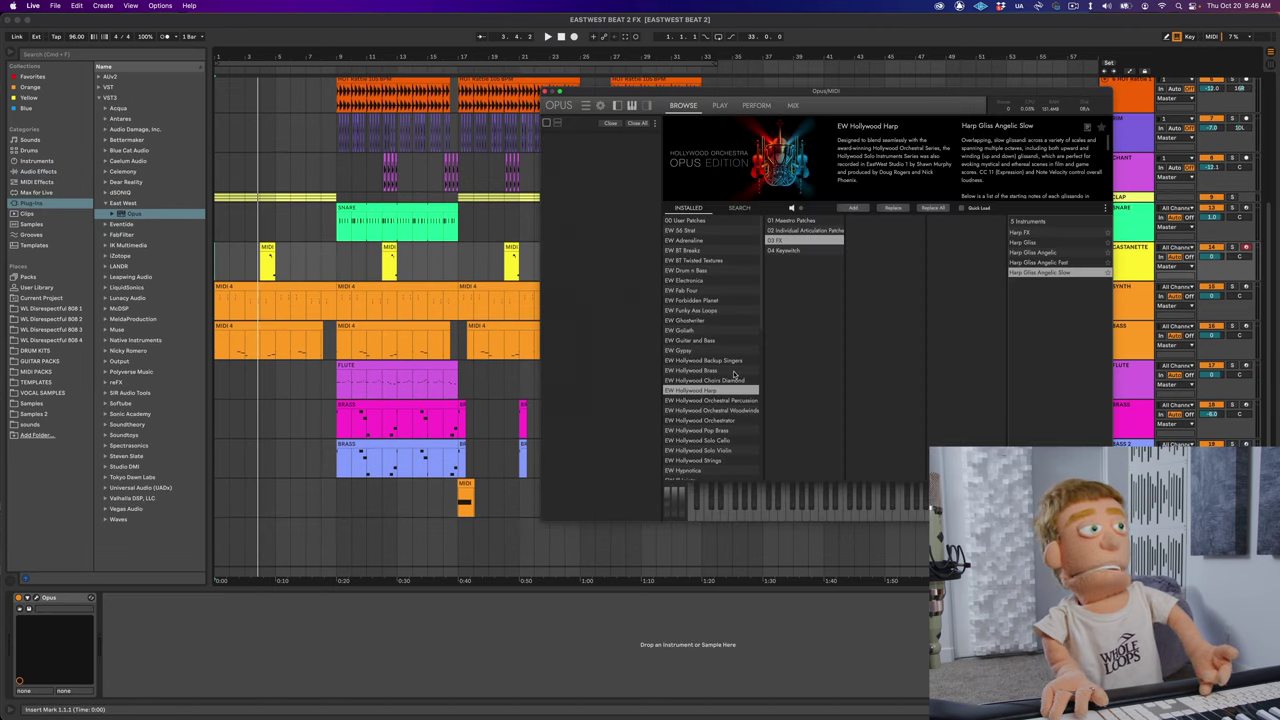
# Step: Load the Solo Violin Pizz RRx4 patch from the Short category of EW Hollywood Solo Violin
pyautogui.click(726, 450)
pyautogui.click(1040, 232)
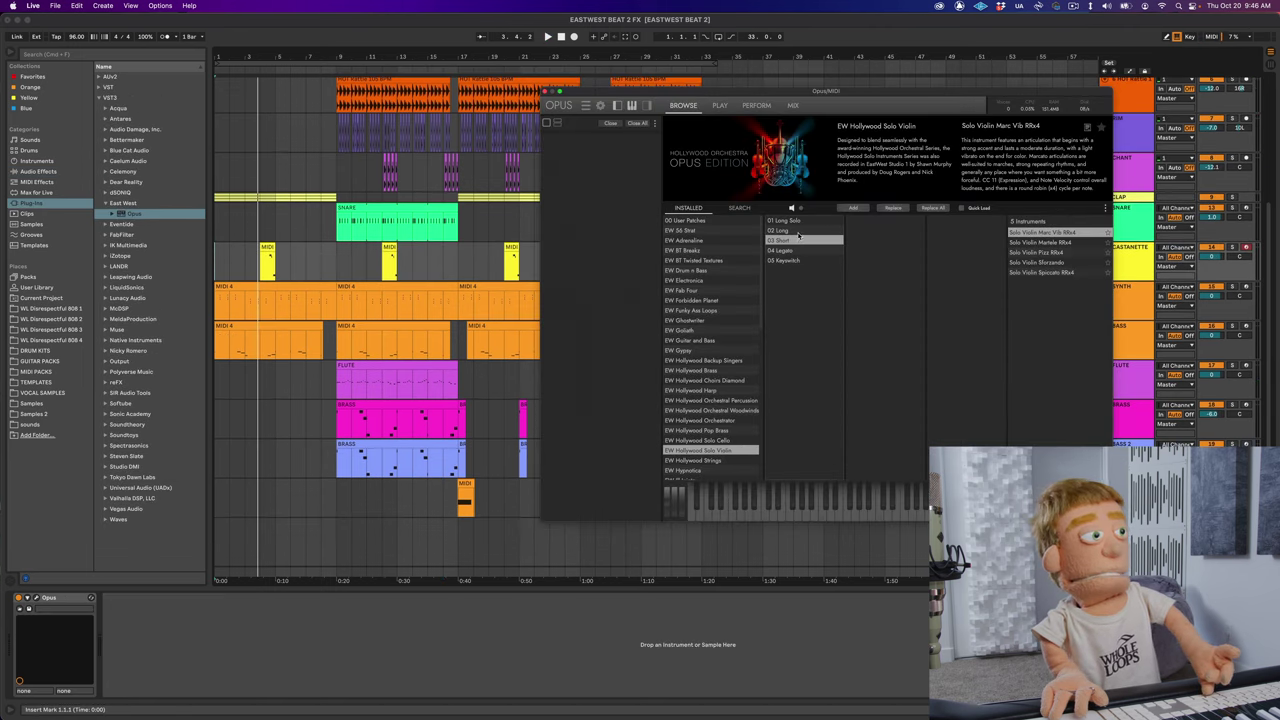
pyautogui.click(1080, 252)
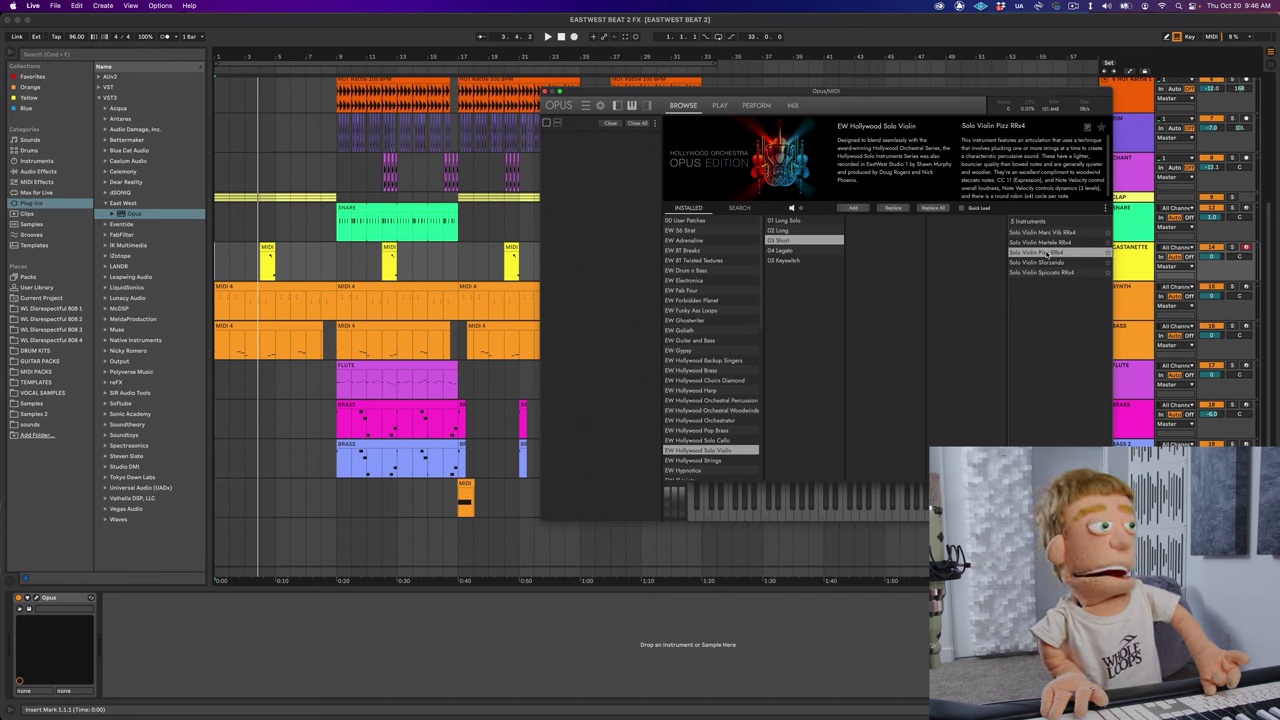
pyautogui.doubleClick(1047, 253)
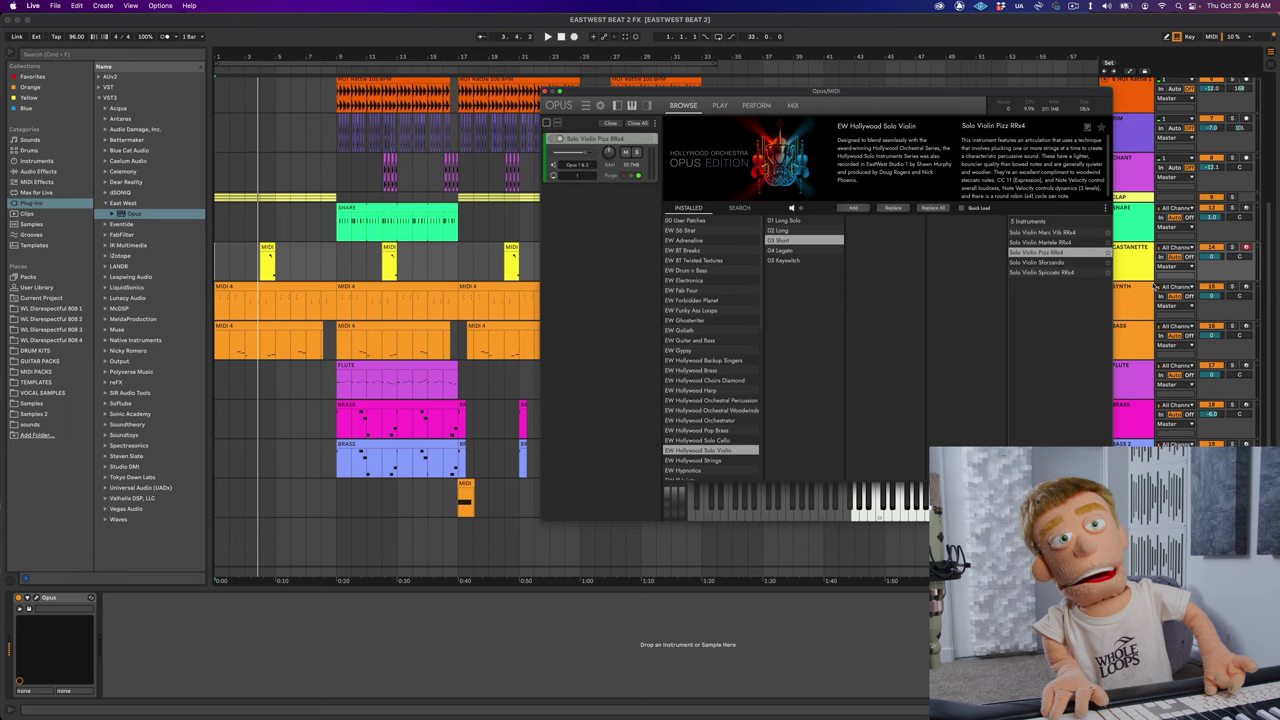
# Step: Show the violin patch's player and audition its Epic, Soft and Classic moods
pyautogui.click(720, 105)
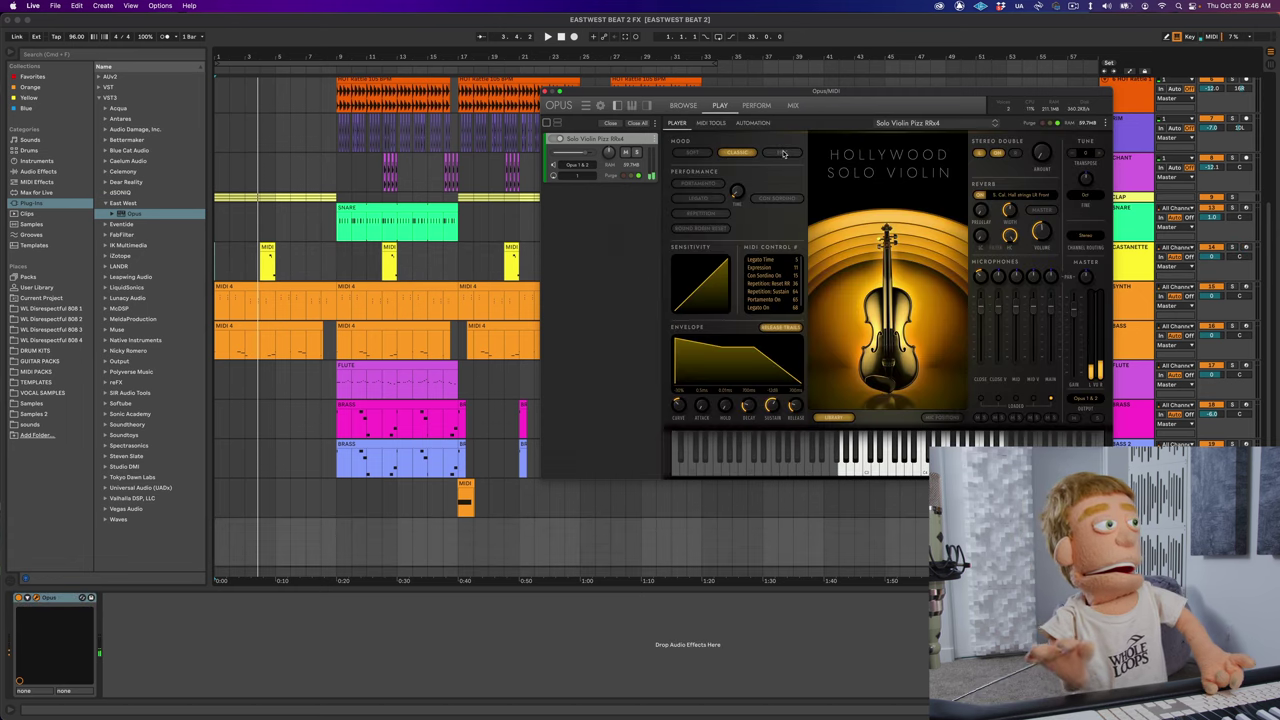
pyautogui.click(783, 153)
pyautogui.click(695, 153)
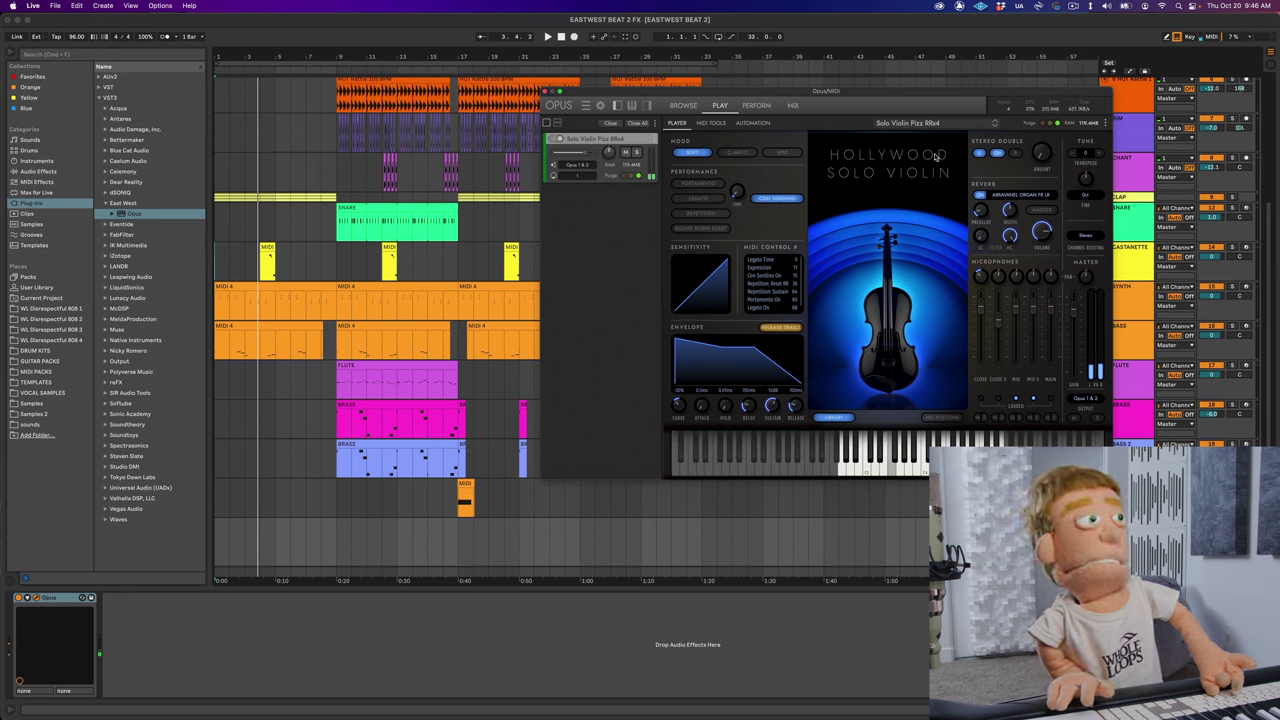
pyautogui.click(783, 153)
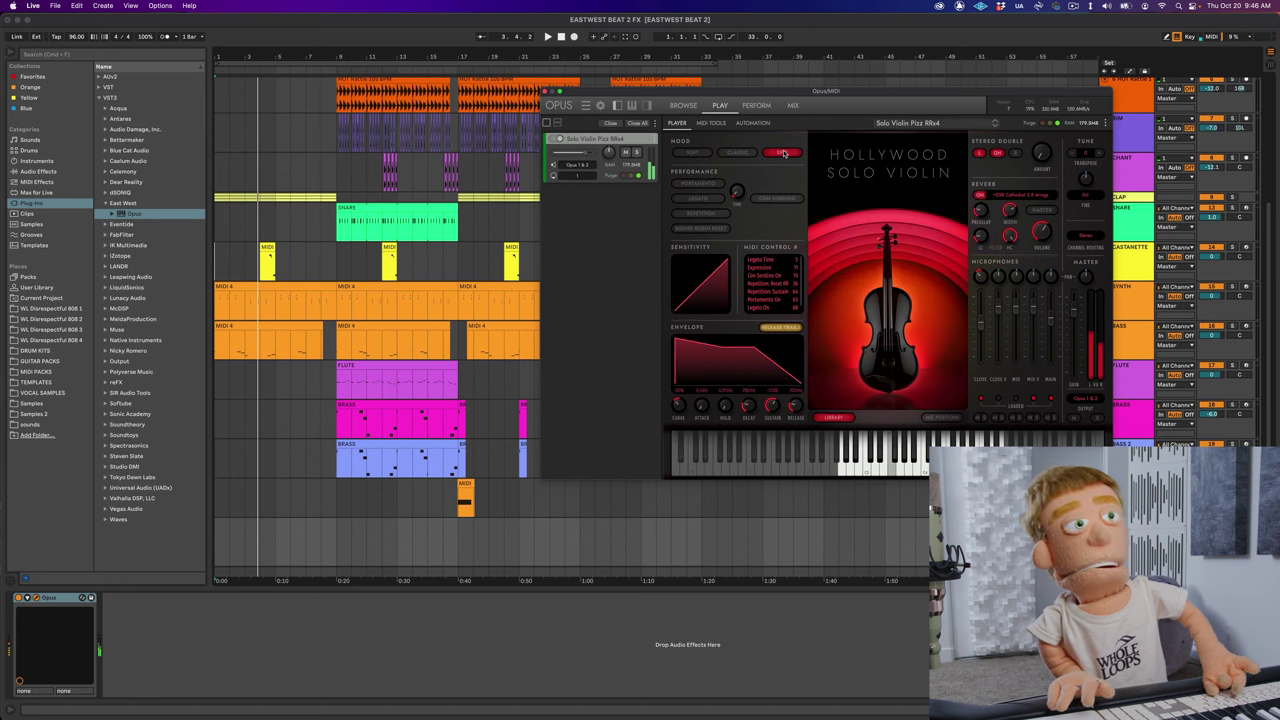
pyautogui.click(743, 154)
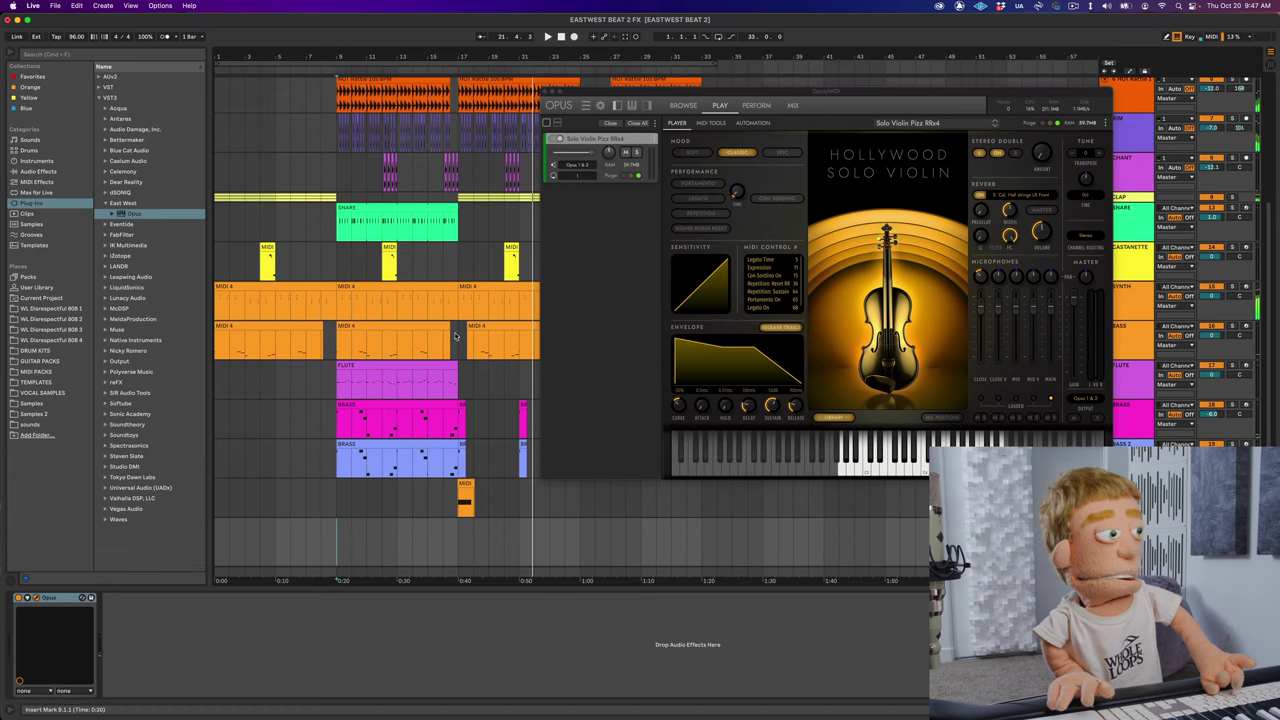
# Step: Copy the 808 clip to bar 9 of the solo violin track and transpose its notes up one octave
pyautogui.scroll(5, 380, 250)
pyautogui.click(355, 131)
pyautogui.moveTo(355, 131); pyautogui.dragTo(349, 503)
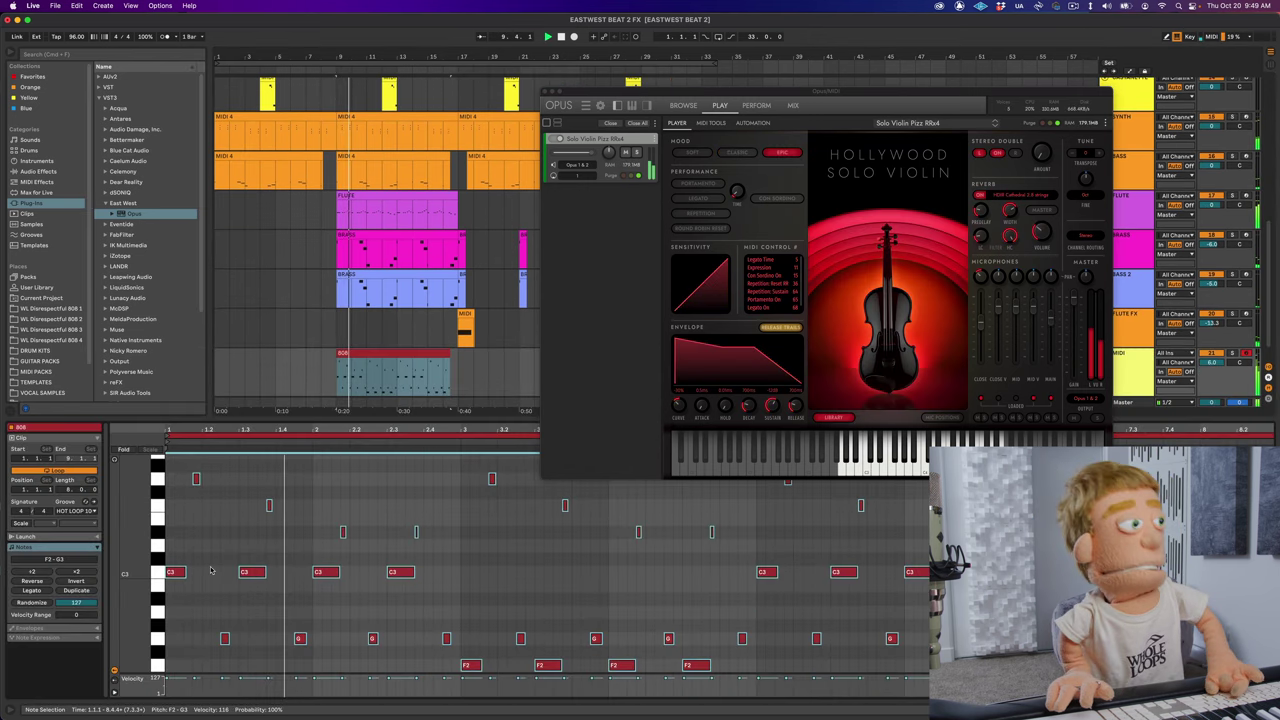
pyautogui.hotkey('shift', 'Up')
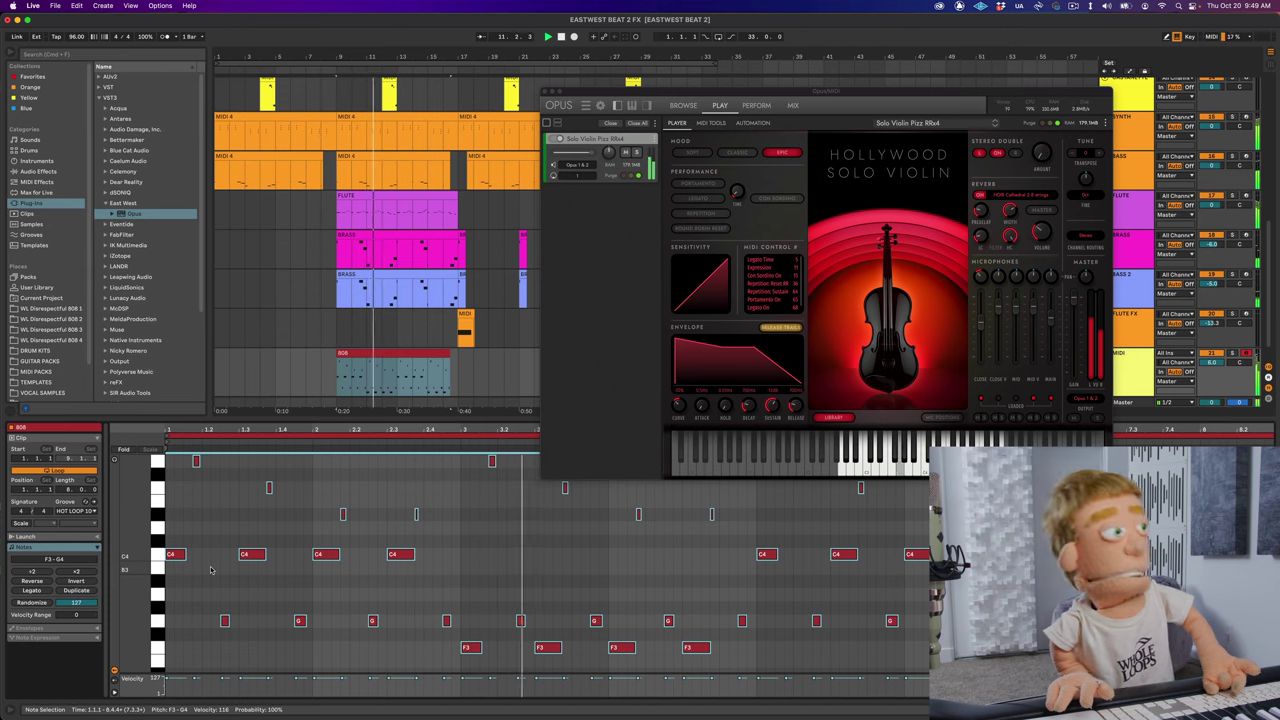
# Step: Transpose the pizzicato violin clip's notes back down one octave and close the instrument window
pyautogui.hotkey('shift', 'Down')
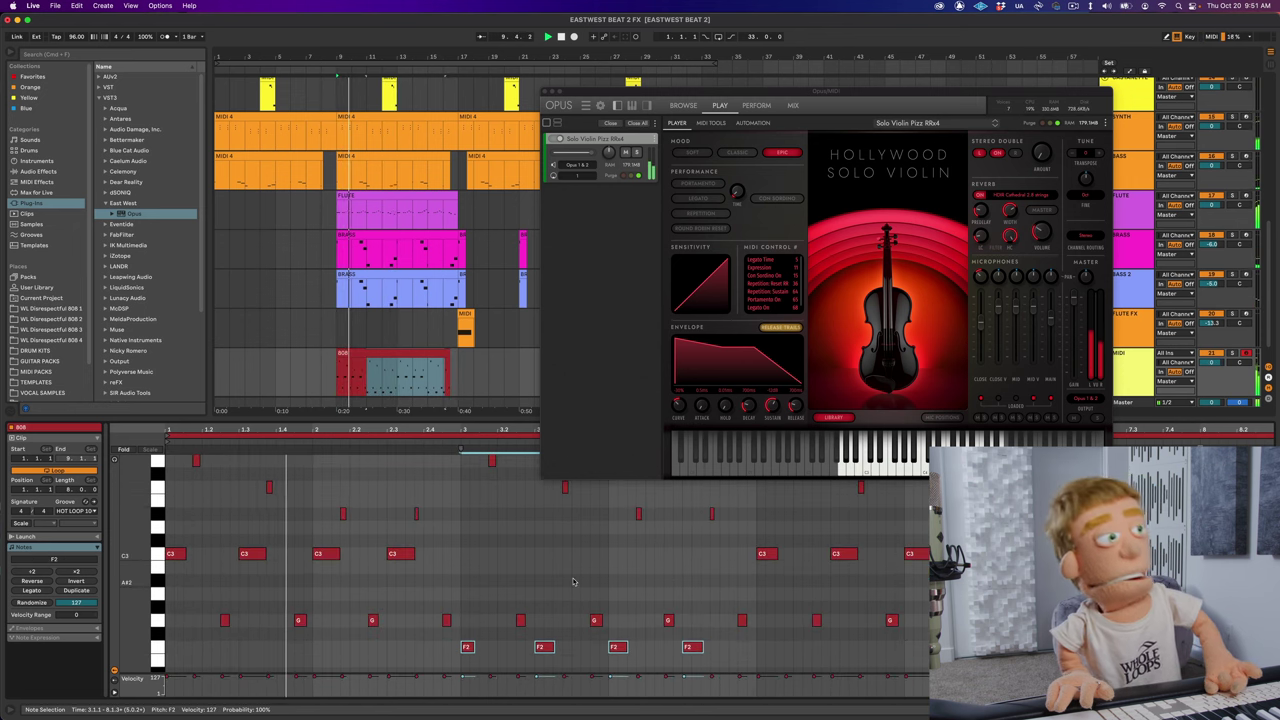
pyautogui.click(546, 92)
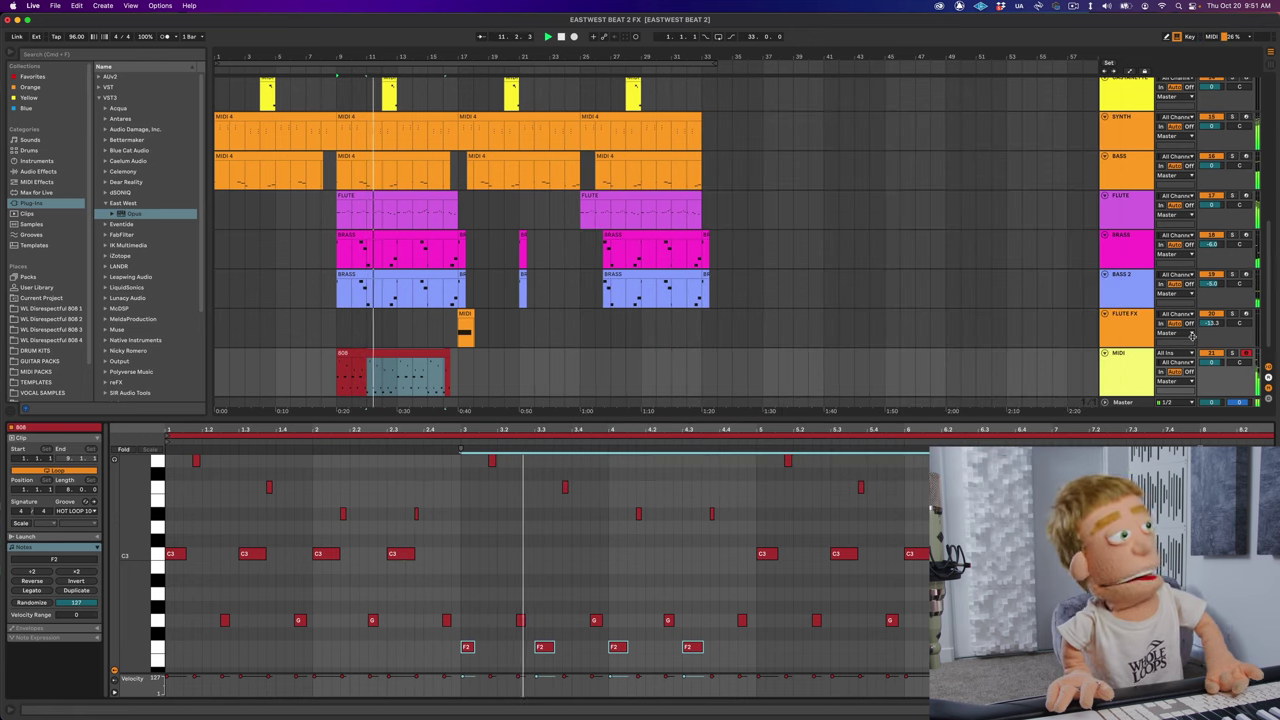
# Step: Name the pizzicato violin track and its clip STRING PIZZ, and give the clip the track's yellow colour
pyautogui.click(1142, 358)
pyautogui.write('S')
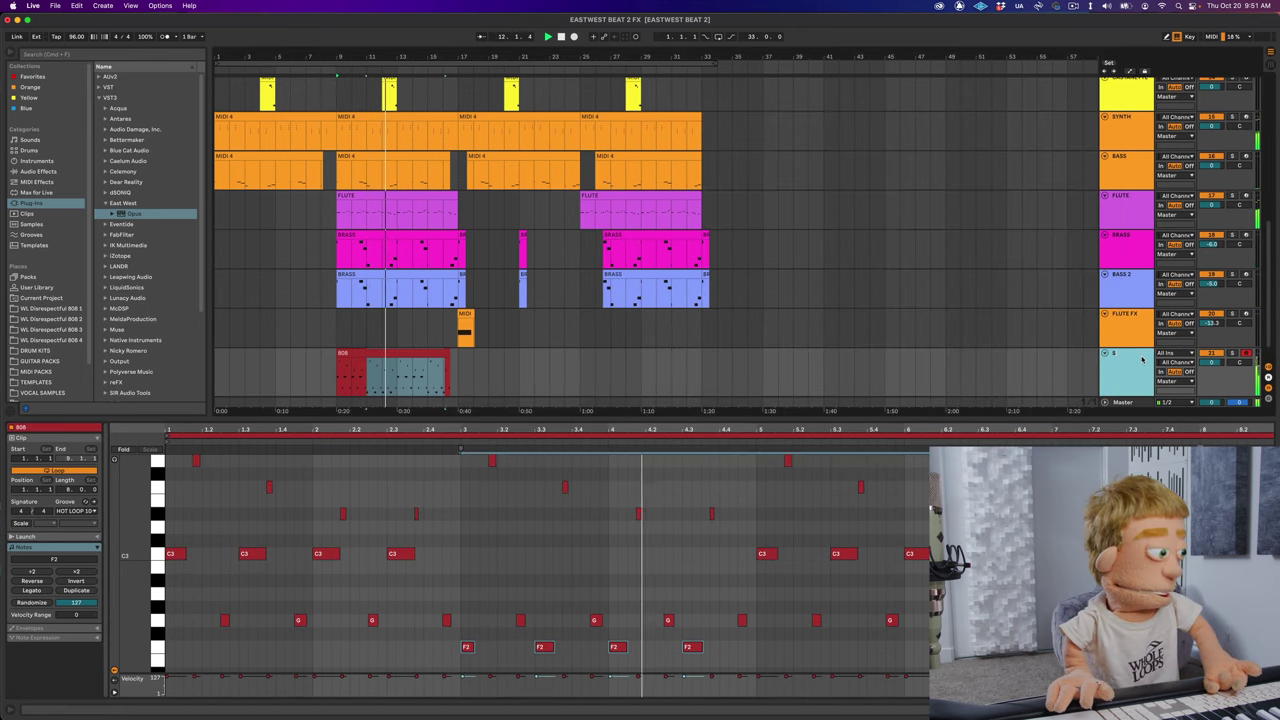
pyautogui.write('TRING PIZZ')
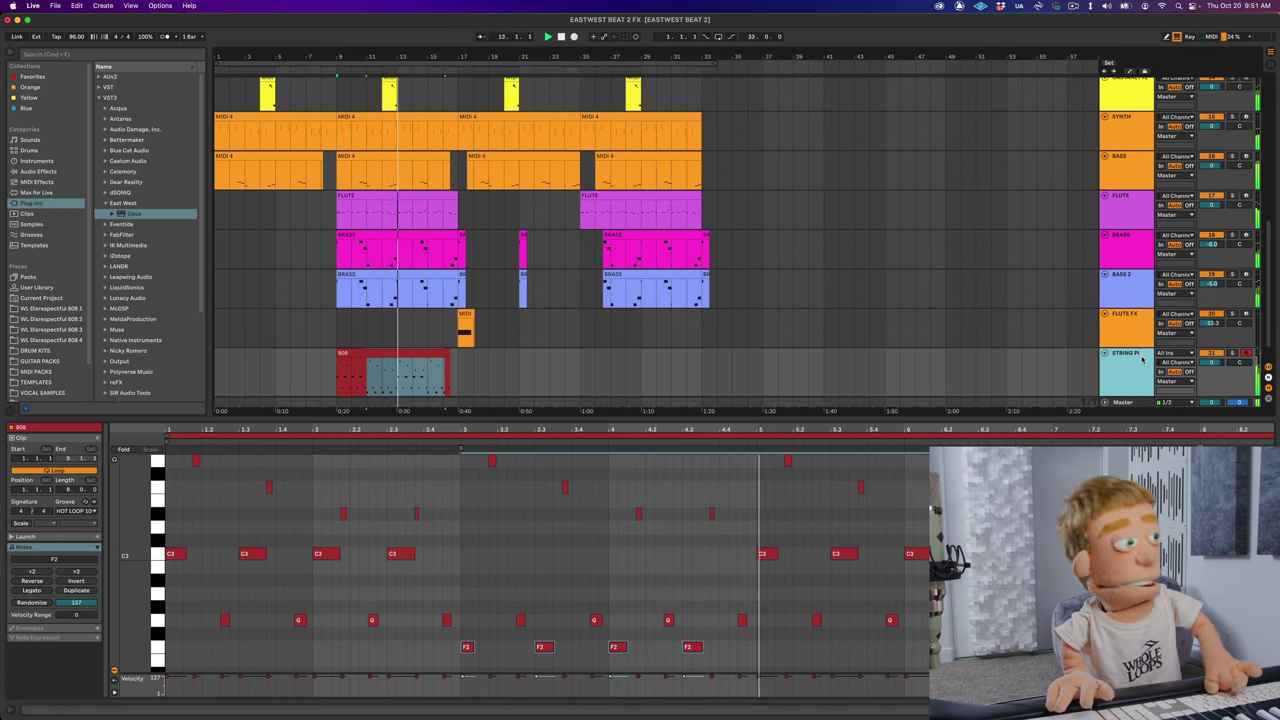
pyautogui.click(353, 353)
pyautogui.click(353, 353)
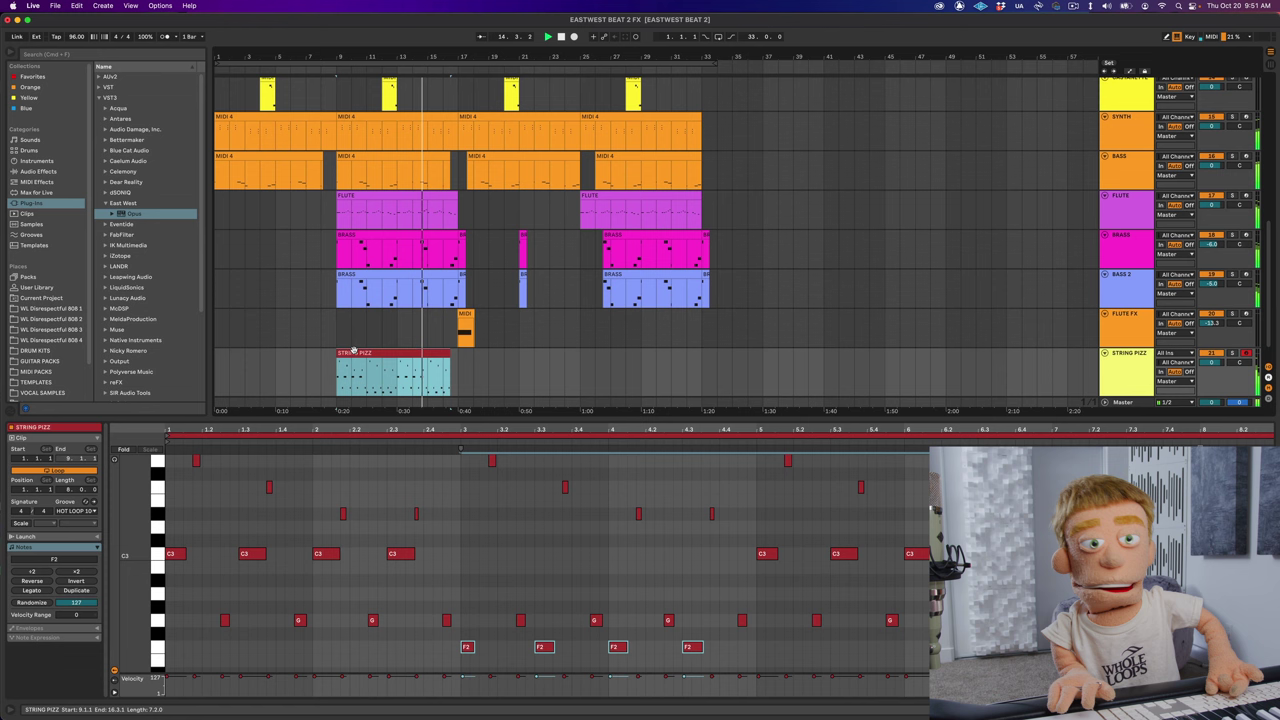
pyautogui.rightClick(1141, 376)
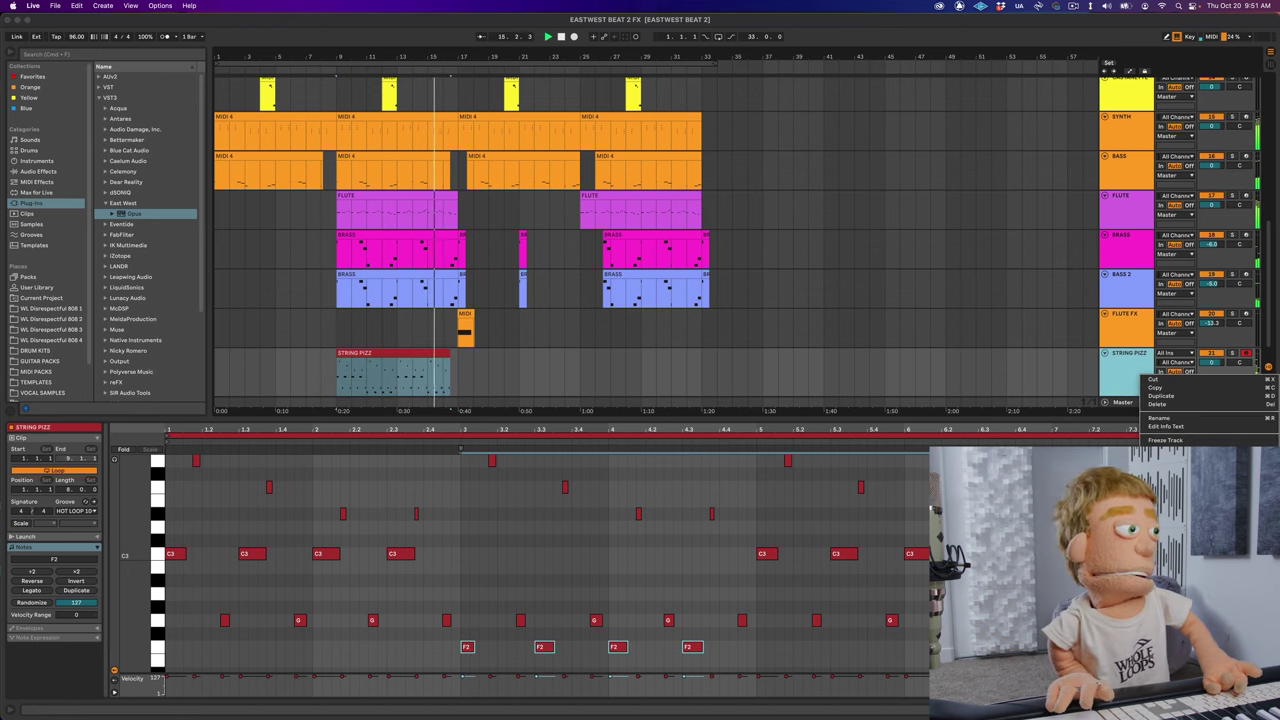
pyautogui.click(1051, 390)
pyautogui.press('super+j')
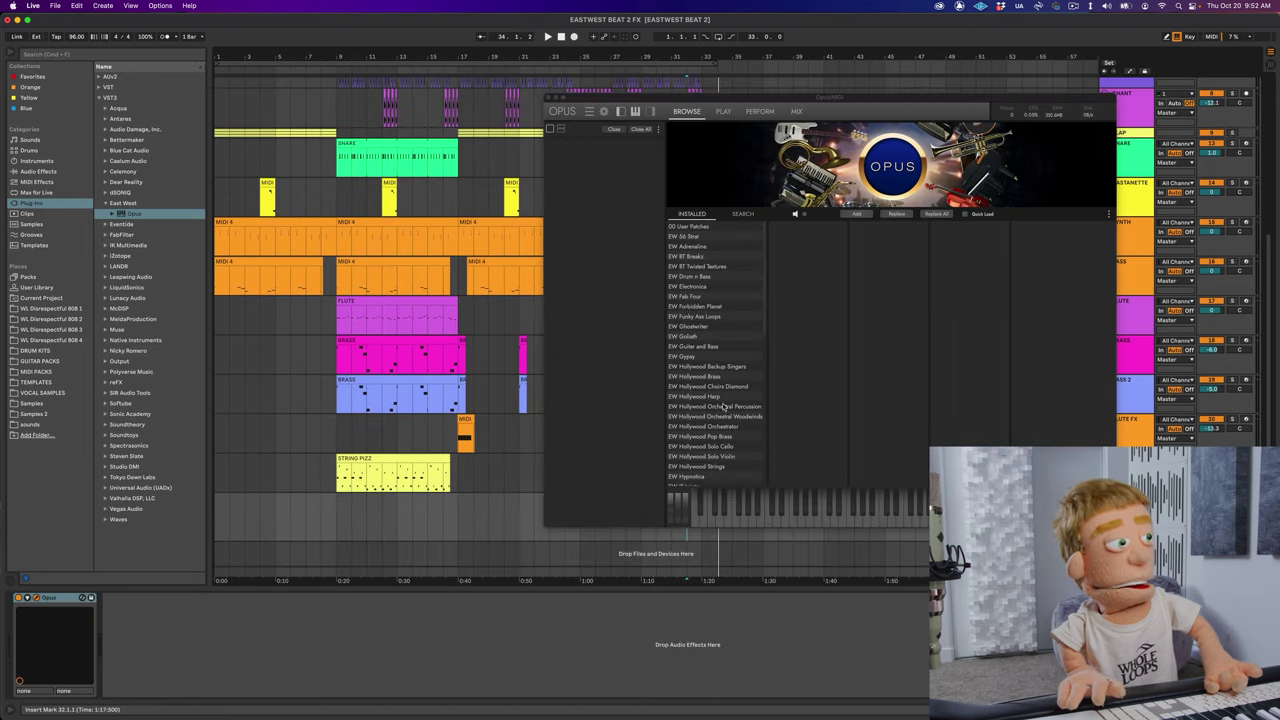
# Step: Load EWPD Spike Stent Kit 3 Dark Scratchy from EW ProDrummer Spike Stent's Kit 3 - EW Studio 2 and show its player
pyautogui.scroll(-6, 726, 403)
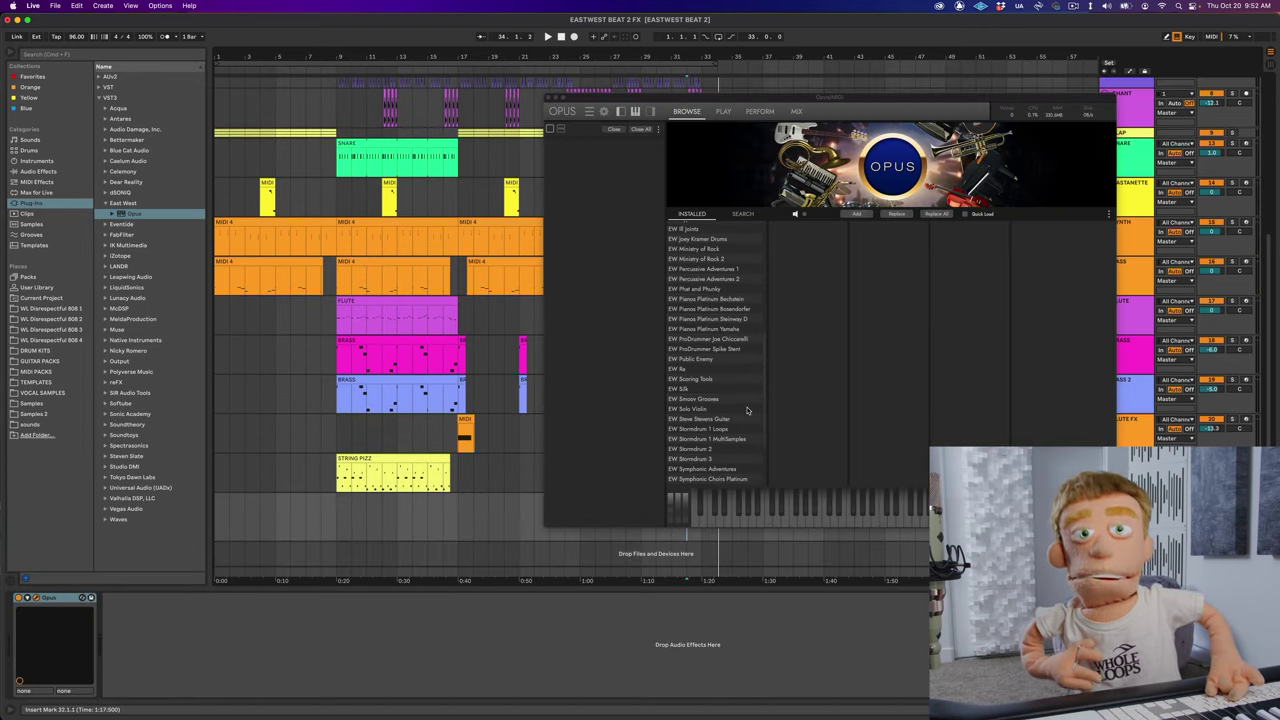
pyautogui.click(703, 362)
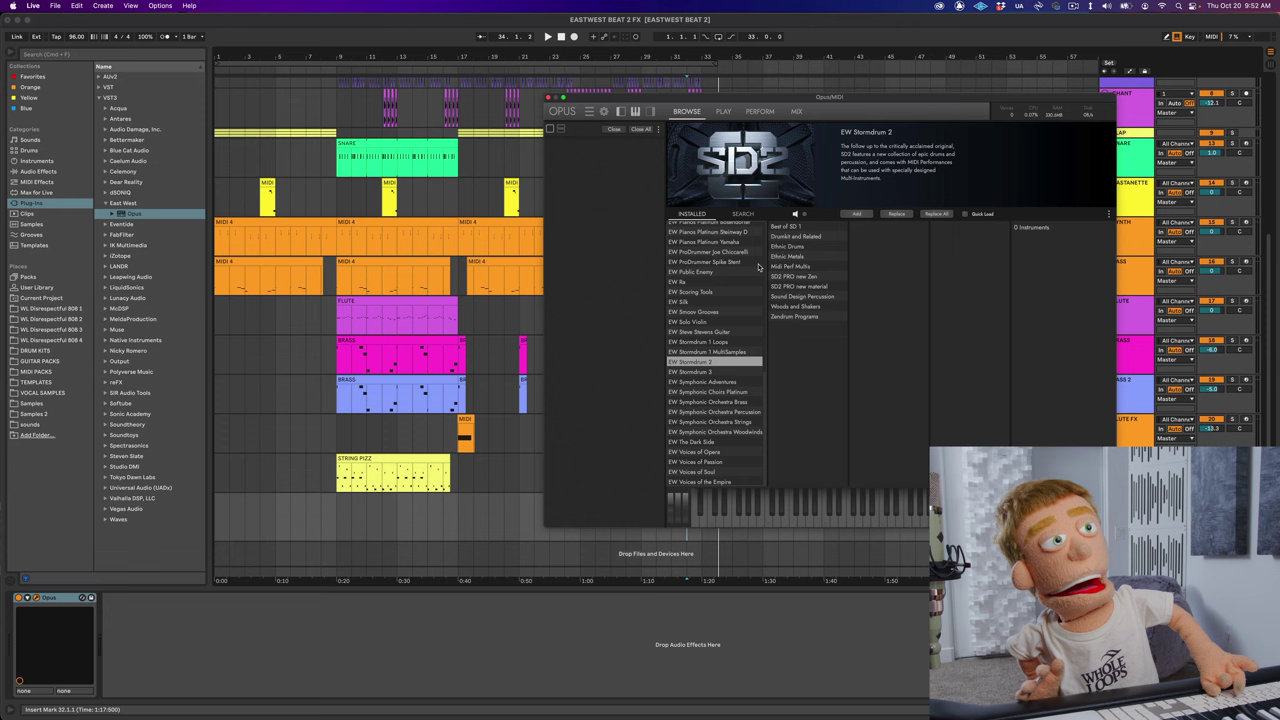
pyautogui.click(715, 262)
pyautogui.click(820, 228)
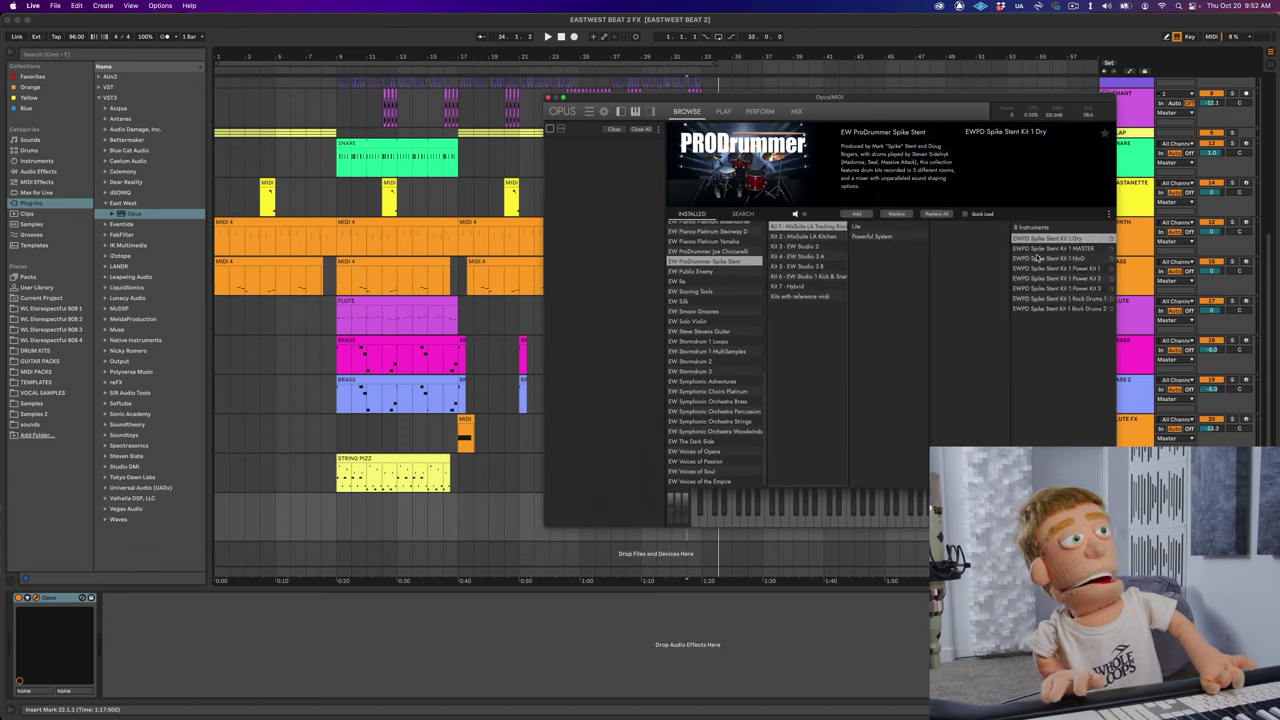
pyautogui.click(812, 246)
pyautogui.click(1040, 248)
pyautogui.click(1036, 258)
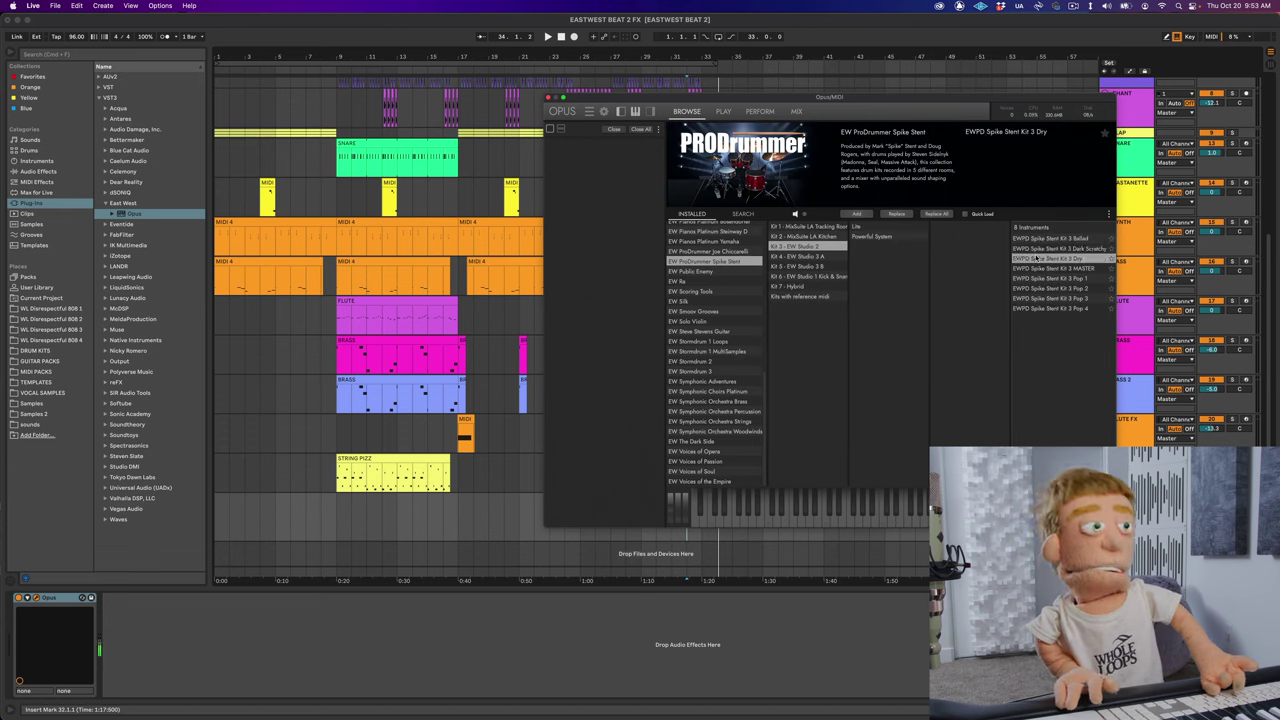
pyautogui.click(1034, 248)
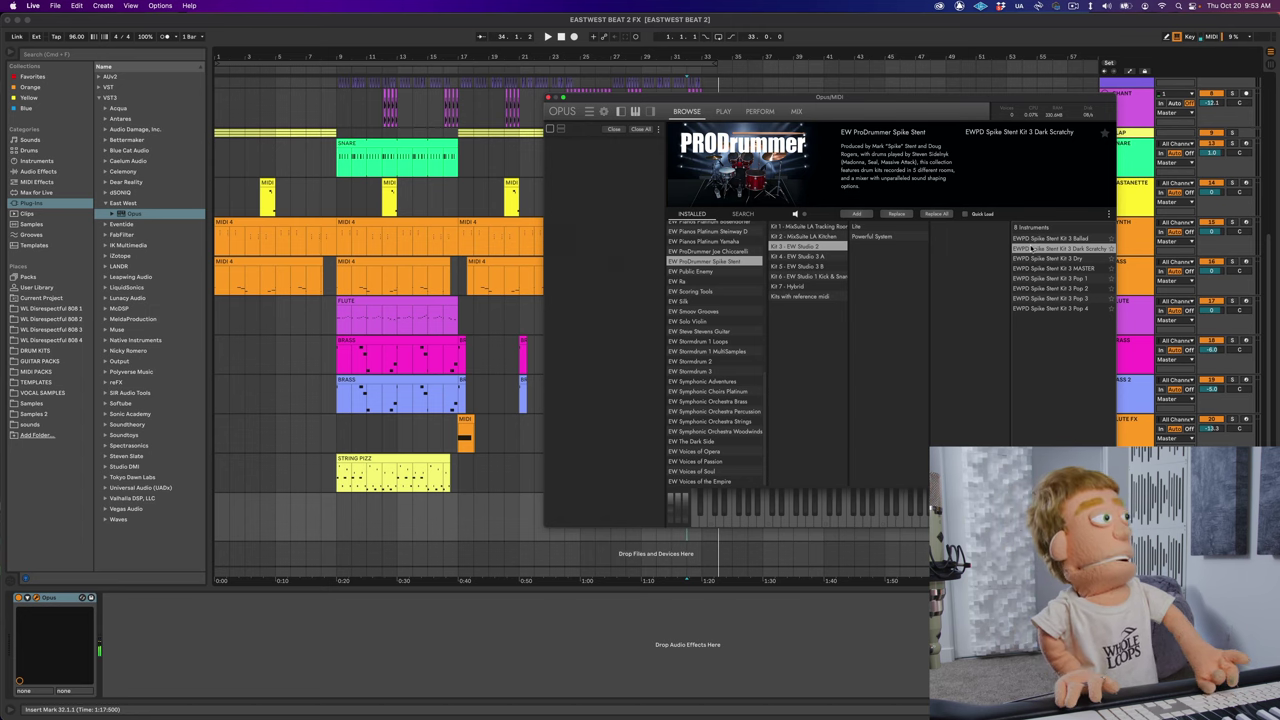
pyautogui.doubleClick(1026, 247)
pyautogui.click(723, 112)
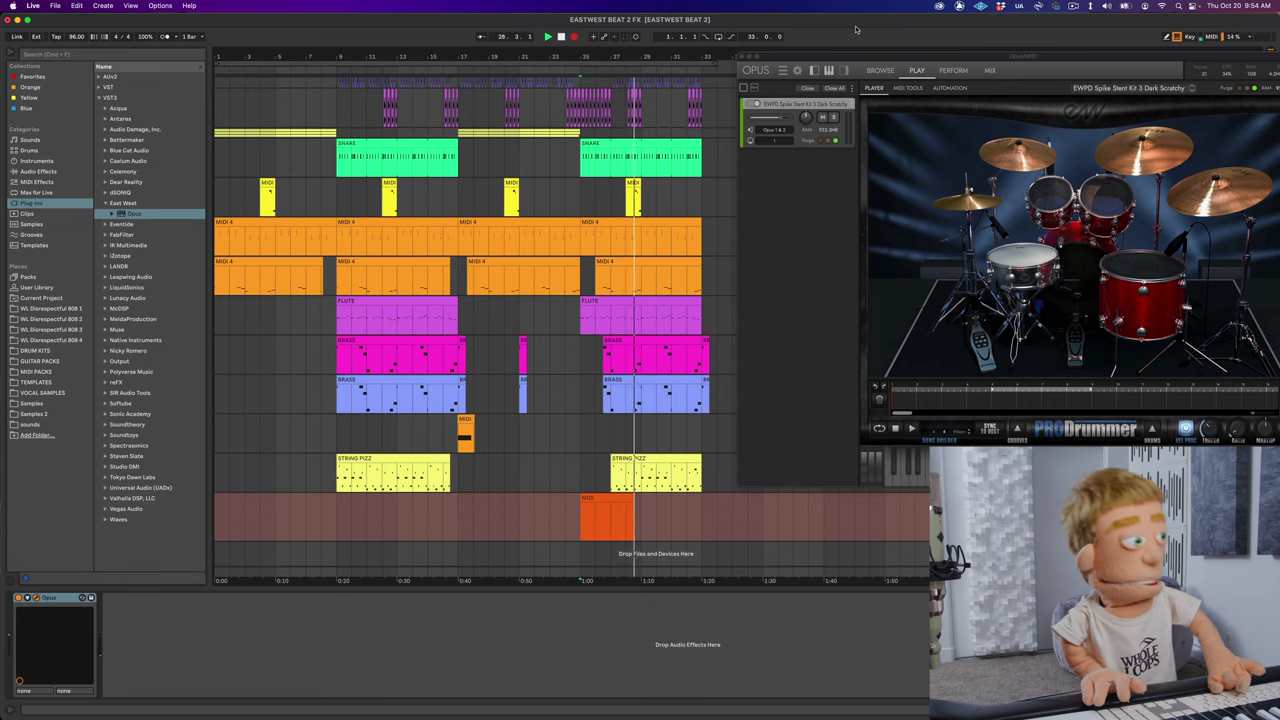
# Step: Stop recording the drum kit part that starts at bar 25 and open the recorded clip's notes
pyautogui.press('space')
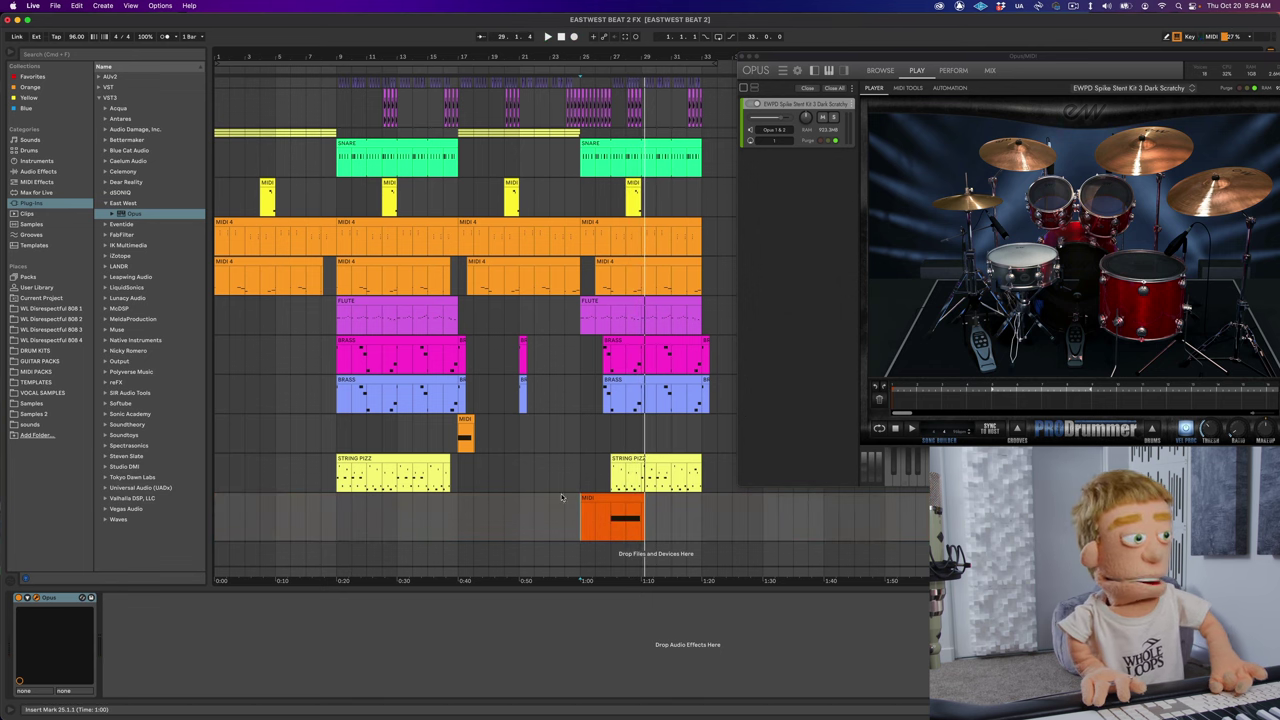
pyautogui.click(587, 495)
pyautogui.doubleClick(586, 497)
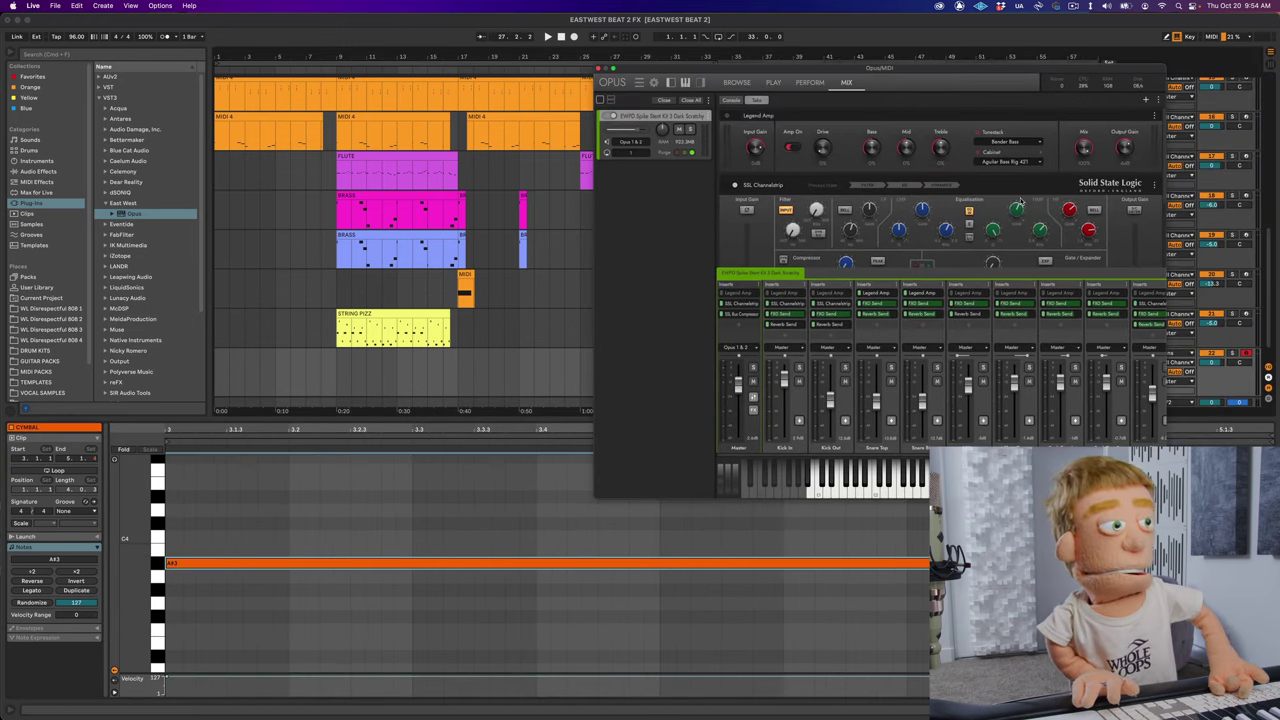
# Step: Play back the cymbal hit from bar 27 with the kit's mixer shown, and close the instrument window
pyautogui.press('space')
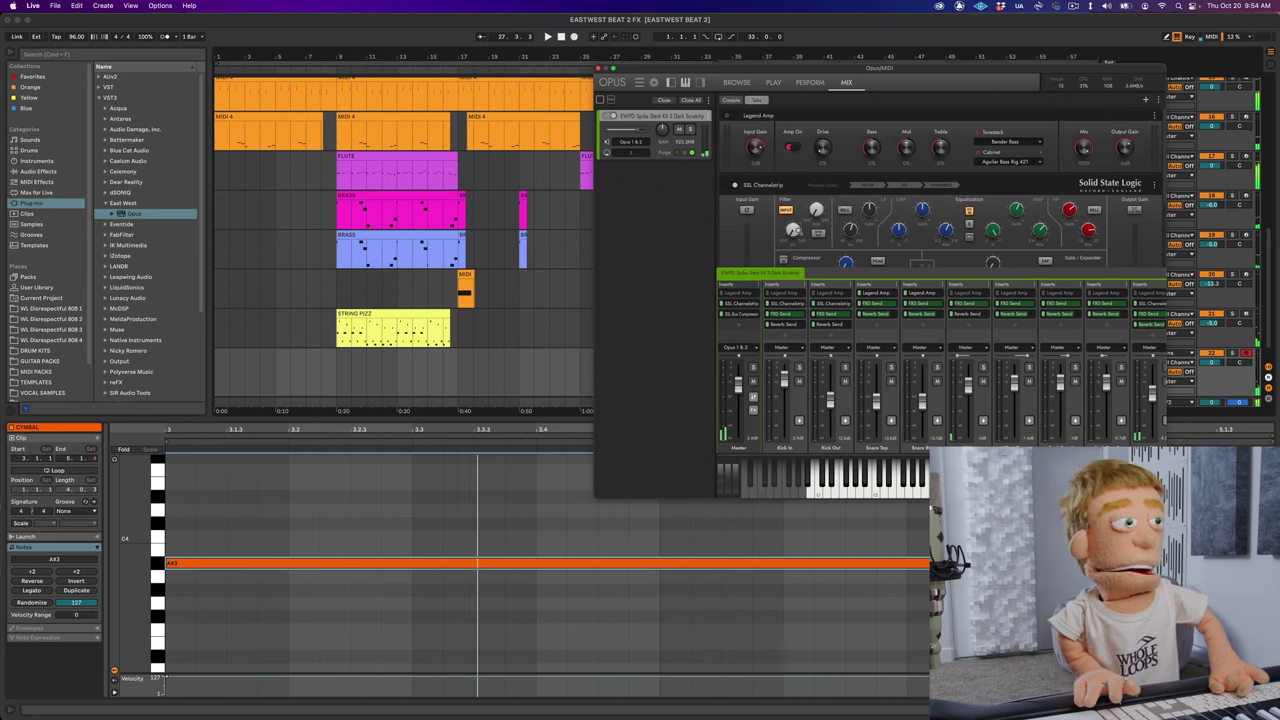
pyautogui.press('space')
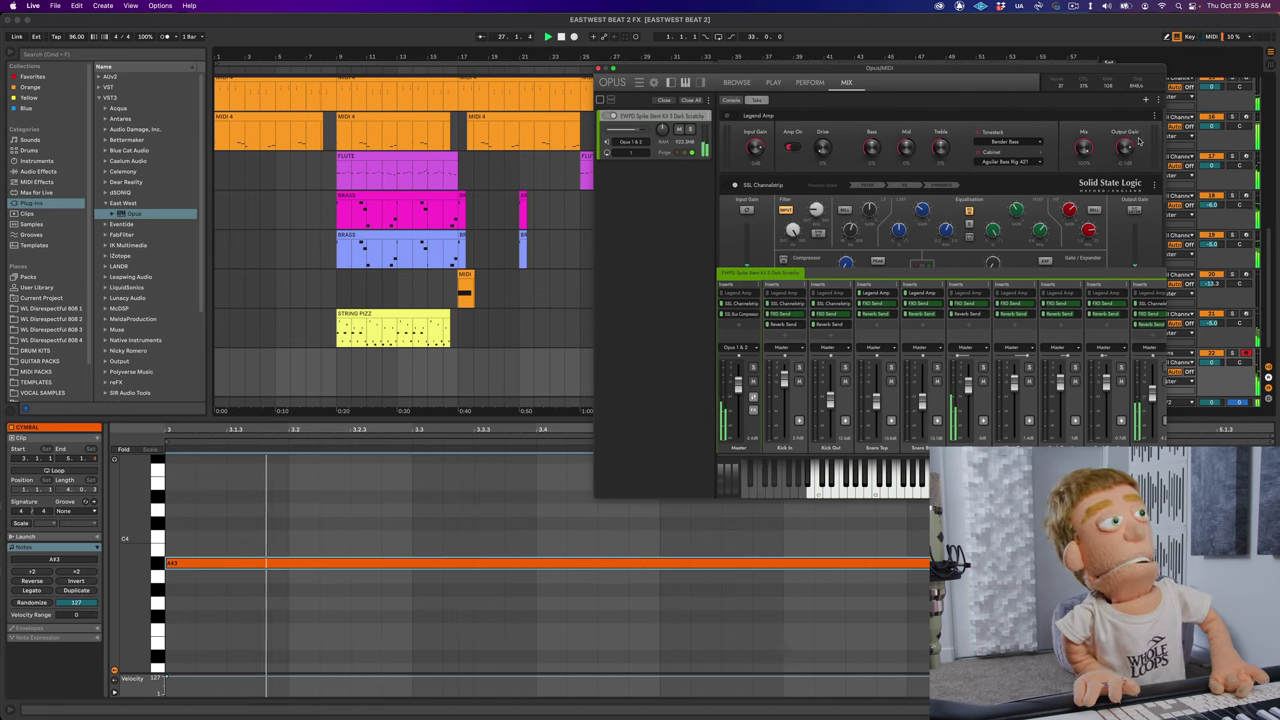
pyautogui.click(610, 70)
pyautogui.click(793, 323)
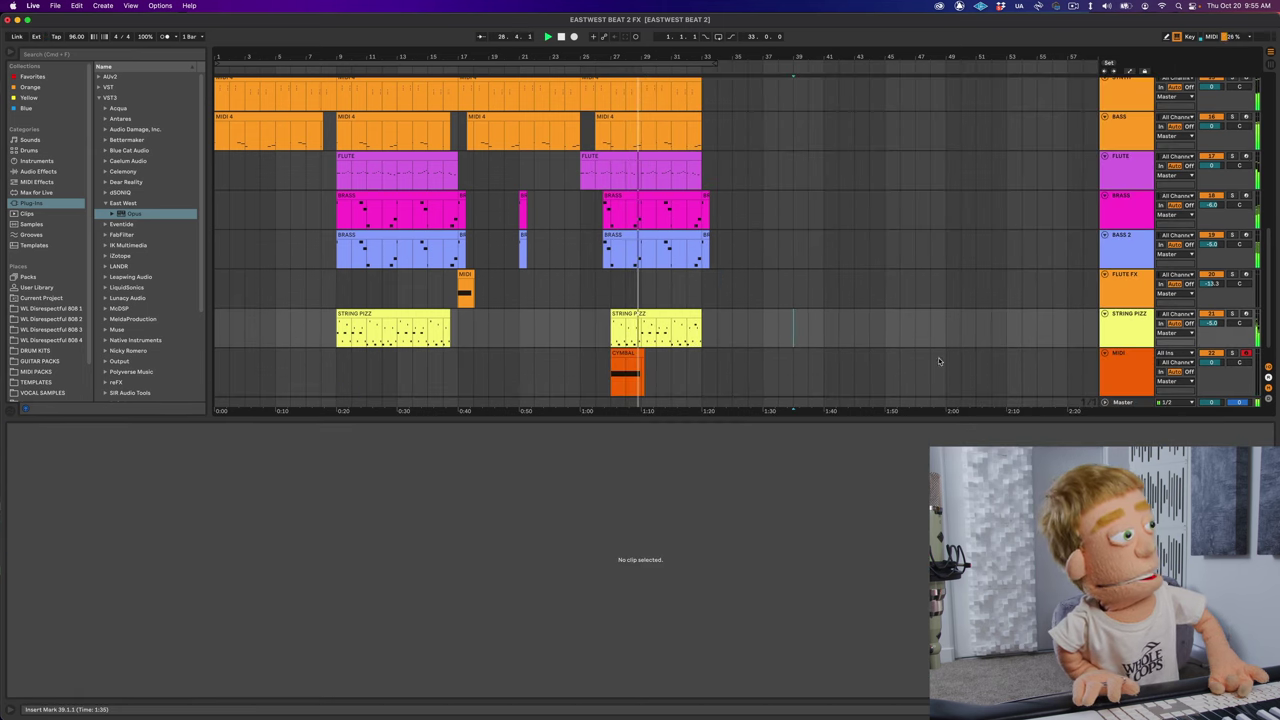
# Step: Rename the drum kit track as CYMBAL
pyautogui.click(1109, 369)
pyautogui.press('super+r')
pyautogui.write('CY')
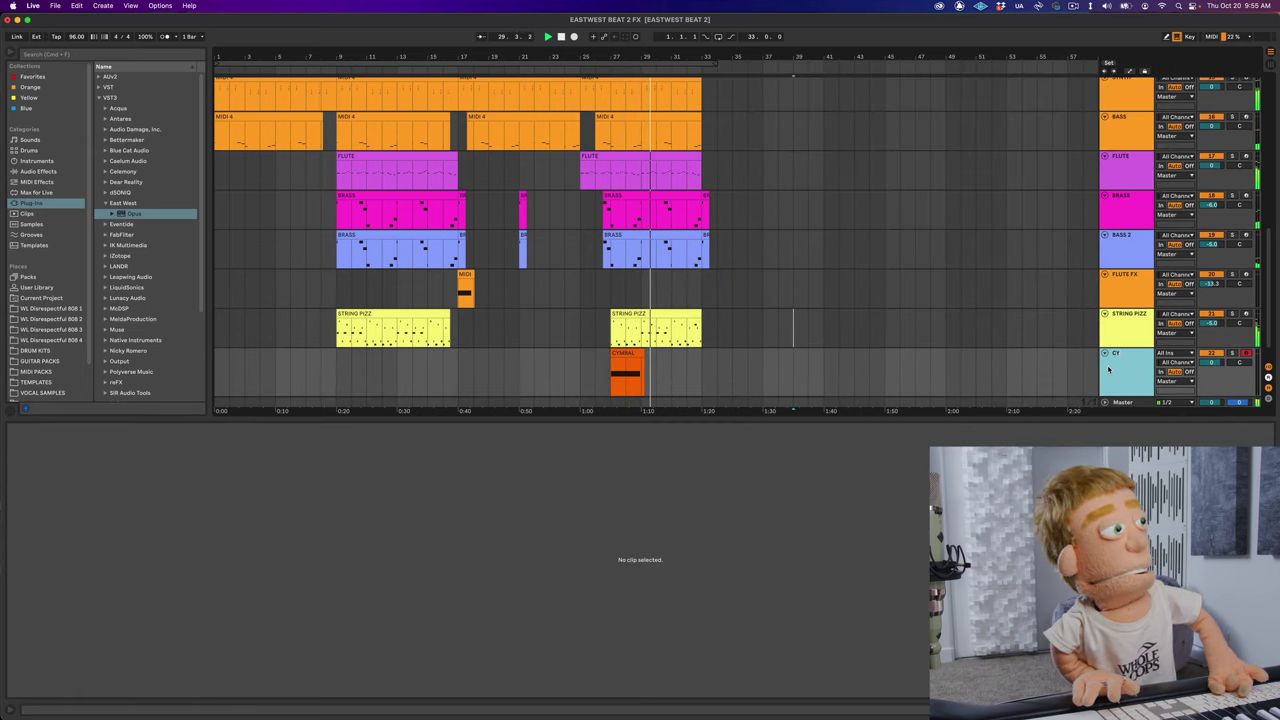
pyautogui.write('MBAL')
pyautogui.press('Return')
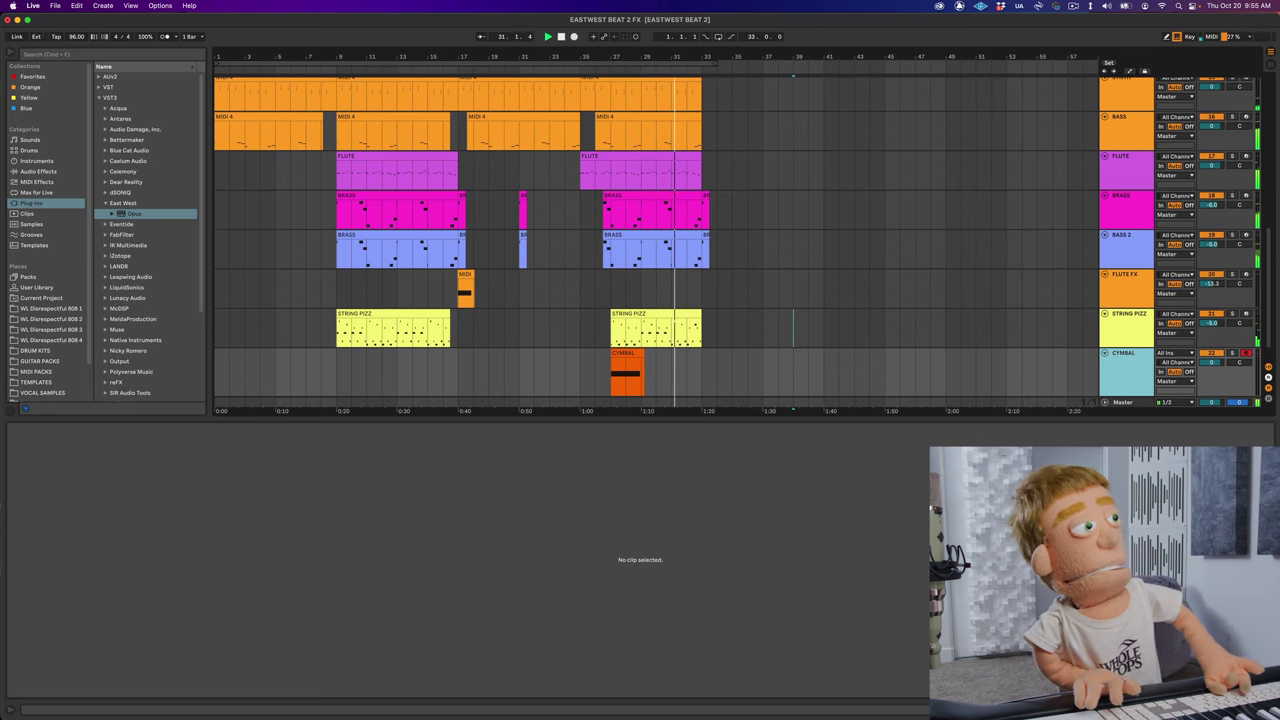
# Step: Hide the clip detail view and copy the CYMBAL clip from bar 27 to bar 9
pyautogui.press('alt+super+l')
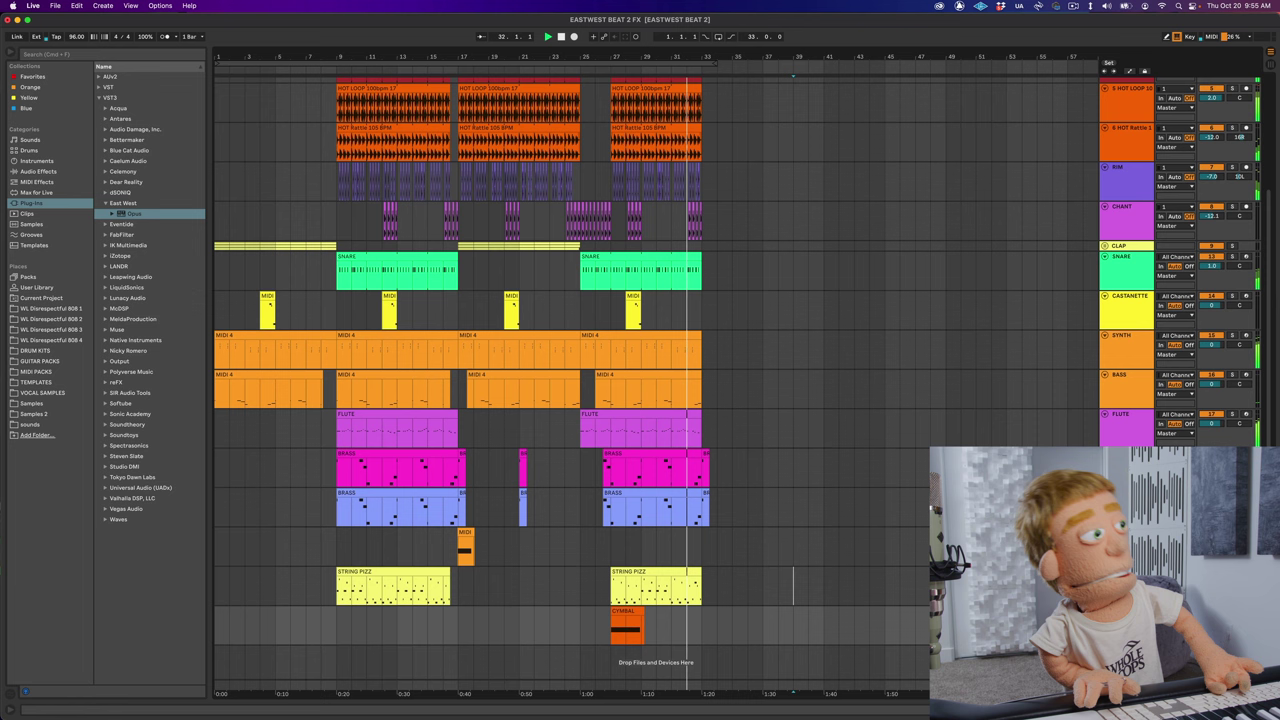
pyautogui.click(629, 611)
pyautogui.moveTo(629, 611); pyautogui.dragTo(355, 616)
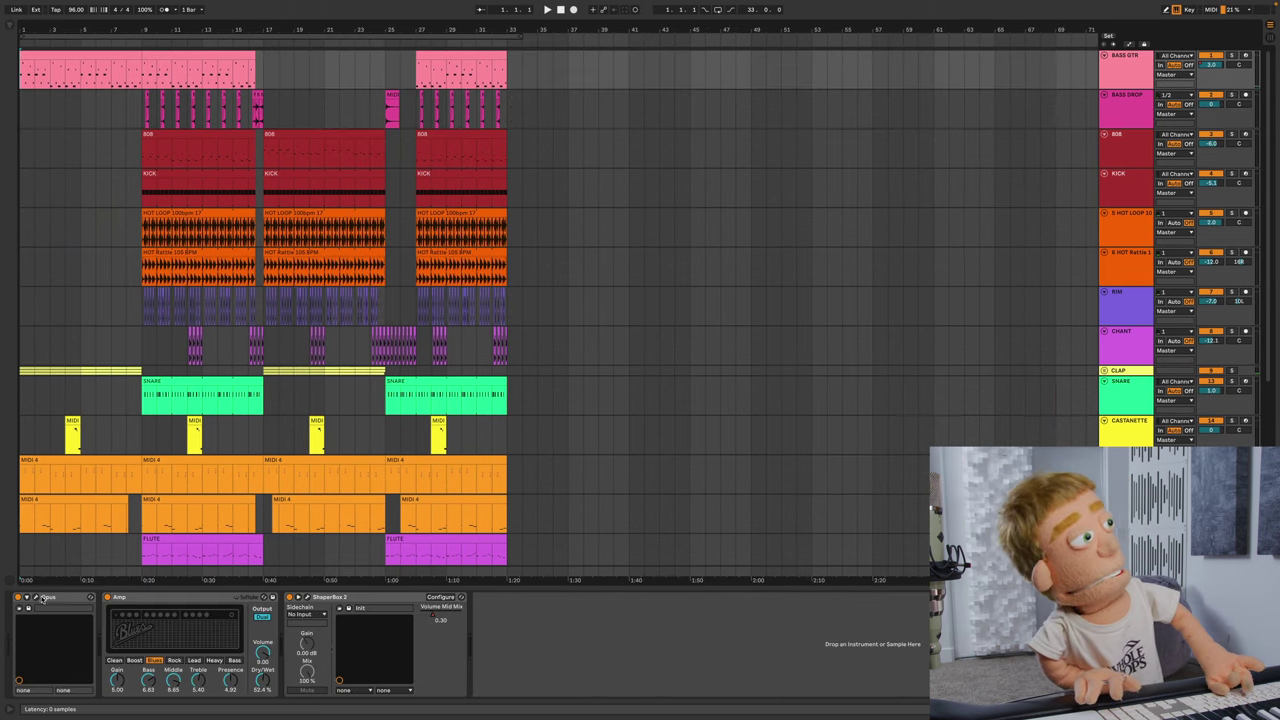
# Step: Play the beat from the start and show the Opus patches of the bass guitar and synth tracks
pyautogui.press('space')
pyautogui.click(38, 598)
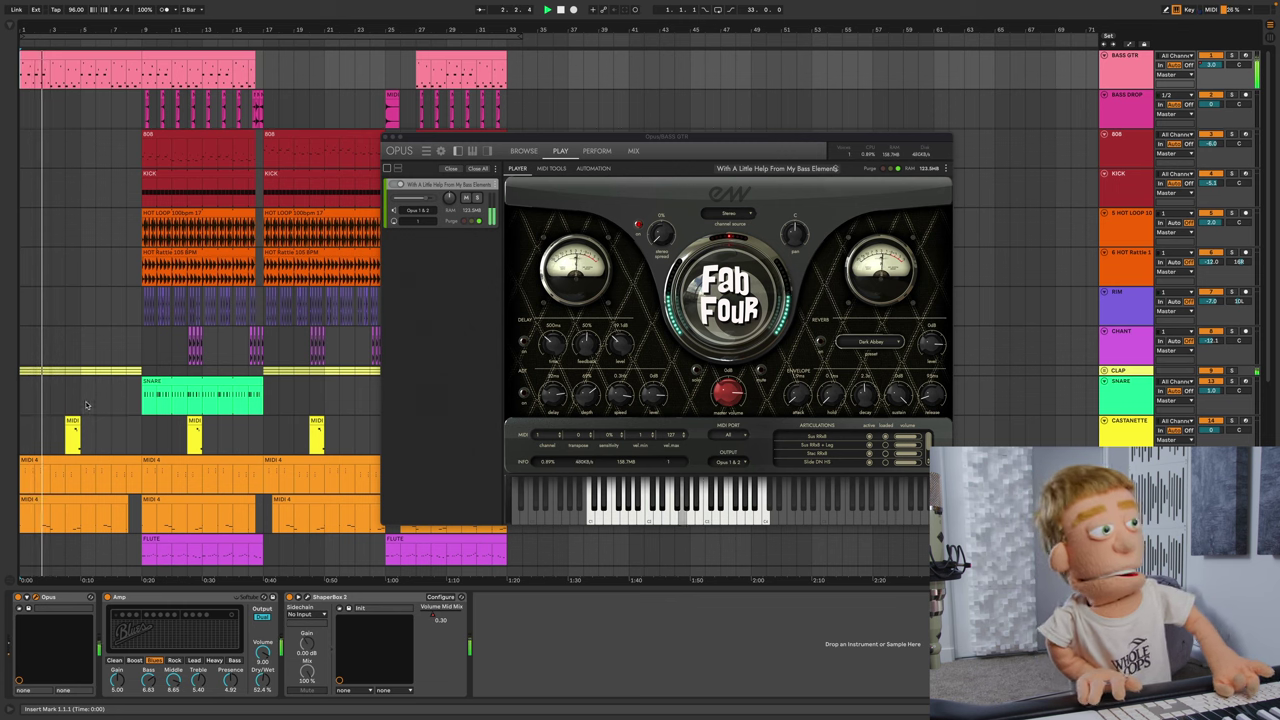
pyautogui.click(49, 478)
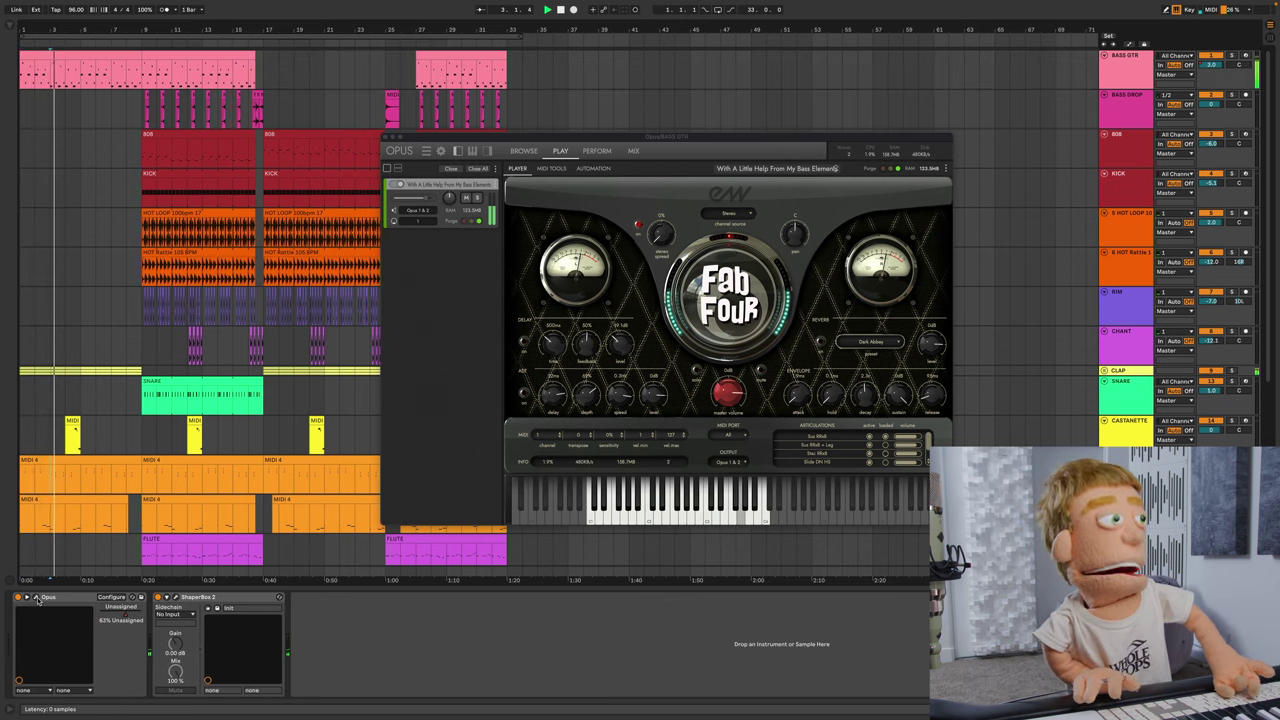
pyautogui.click(36, 598)
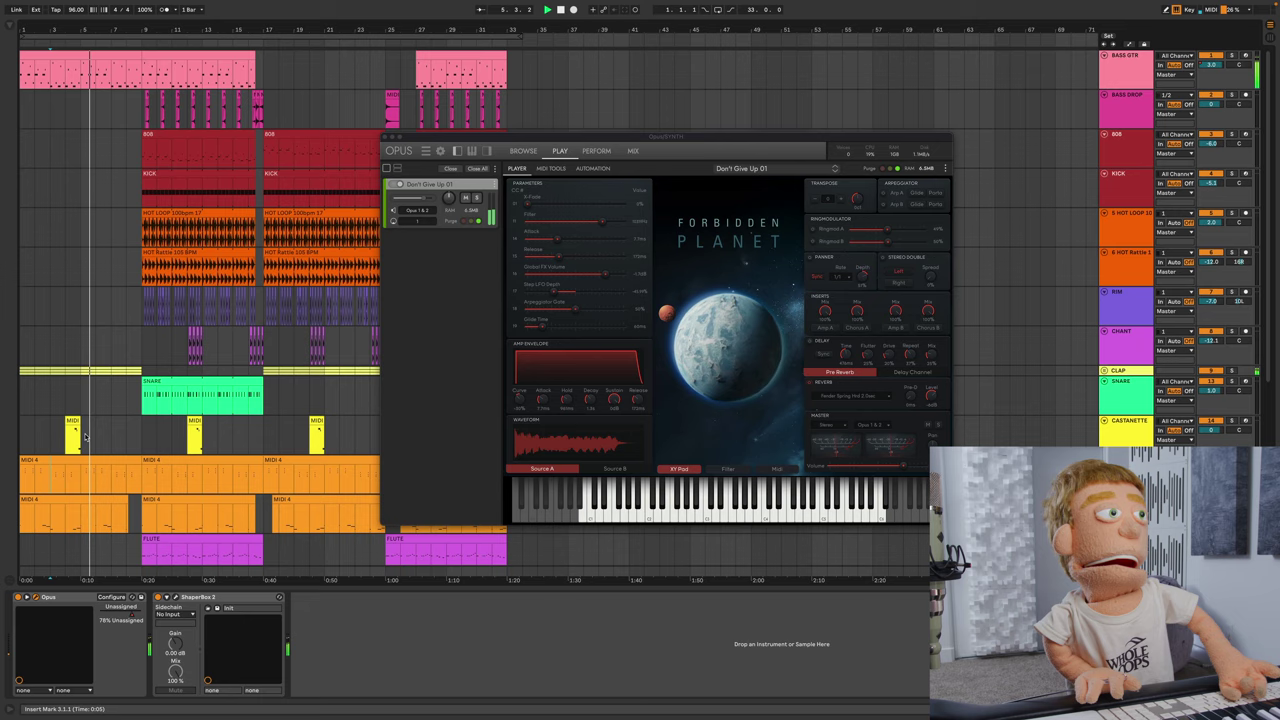
# Step: Show the flute track's FNC Flute Stac player in Opus and place its window over the synth's while the beat plays
pyautogui.scroll(-5, 72, 447)
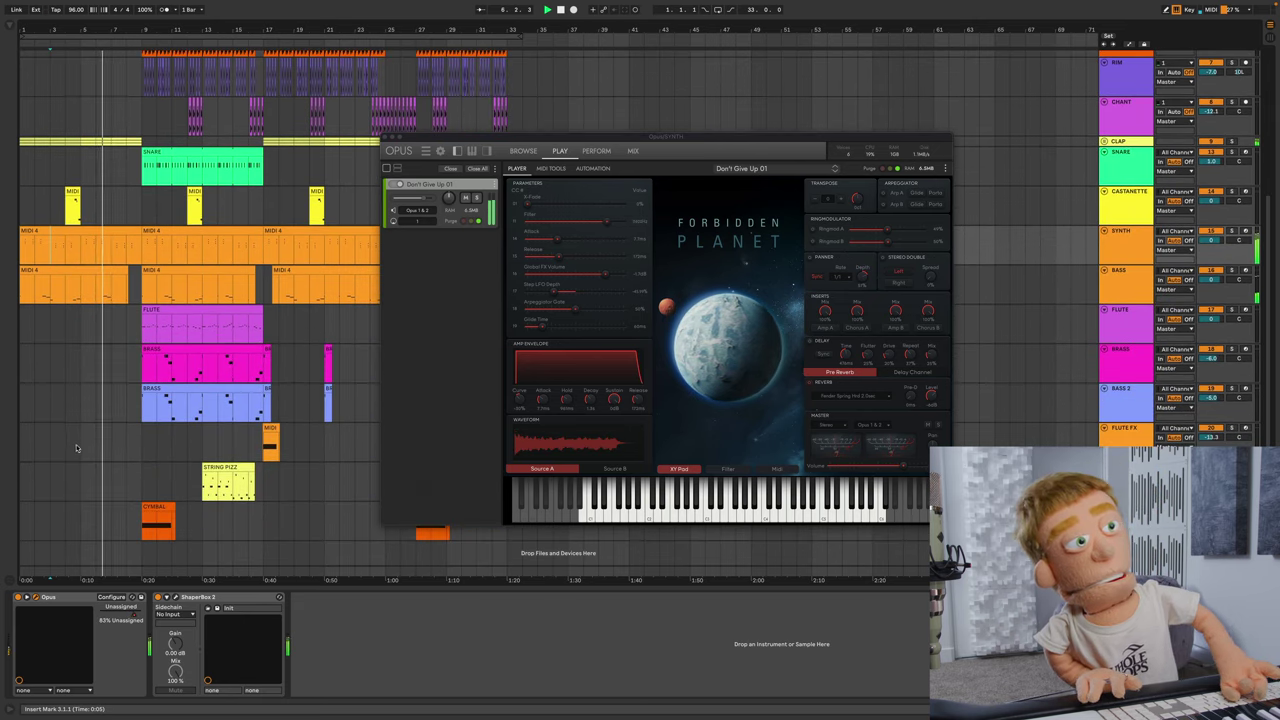
pyautogui.scroll(1, 78, 446)
pyautogui.click(136, 359)
pyautogui.click(37, 598)
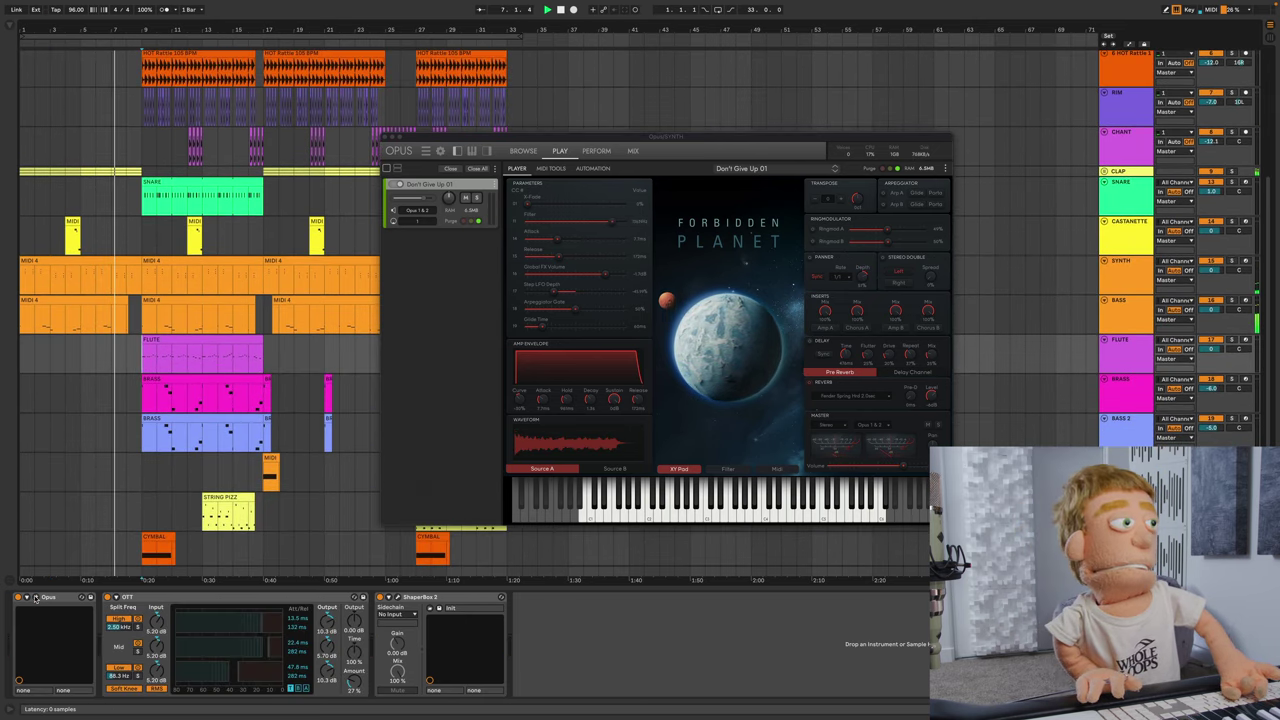
pyautogui.click(244, 147)
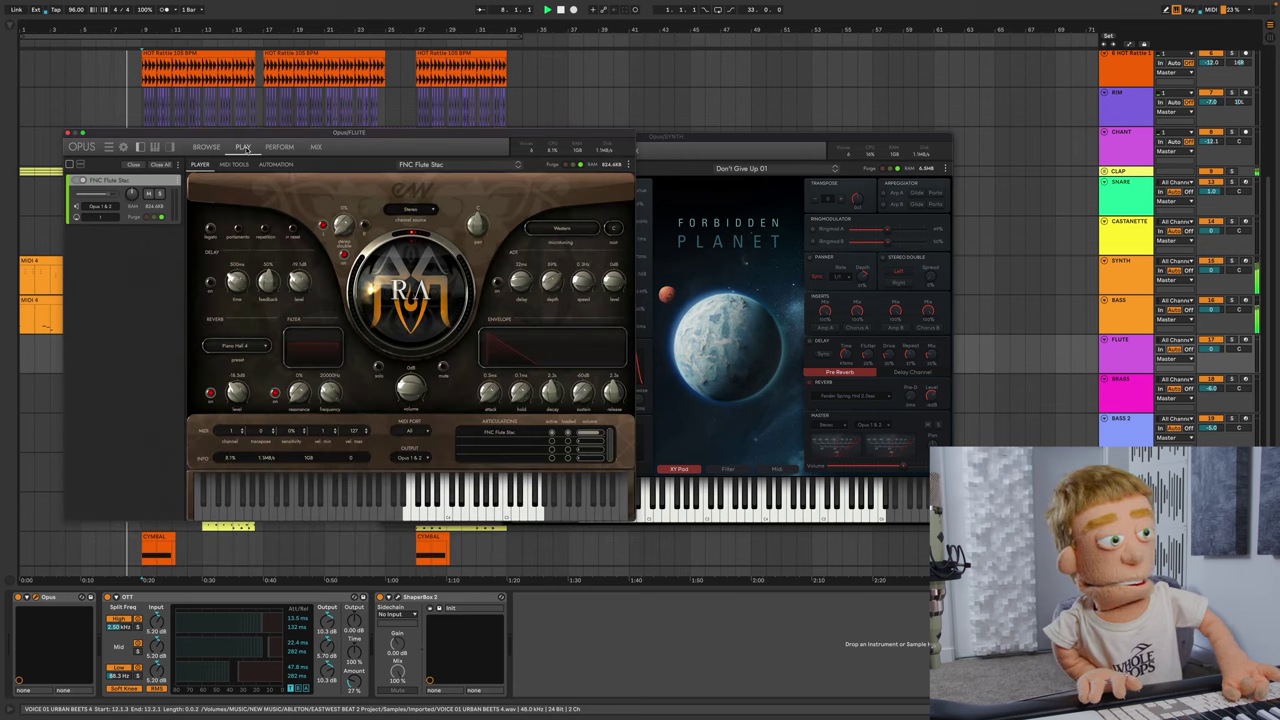
pyautogui.moveTo(246, 138); pyautogui.dragTo(562, 145)
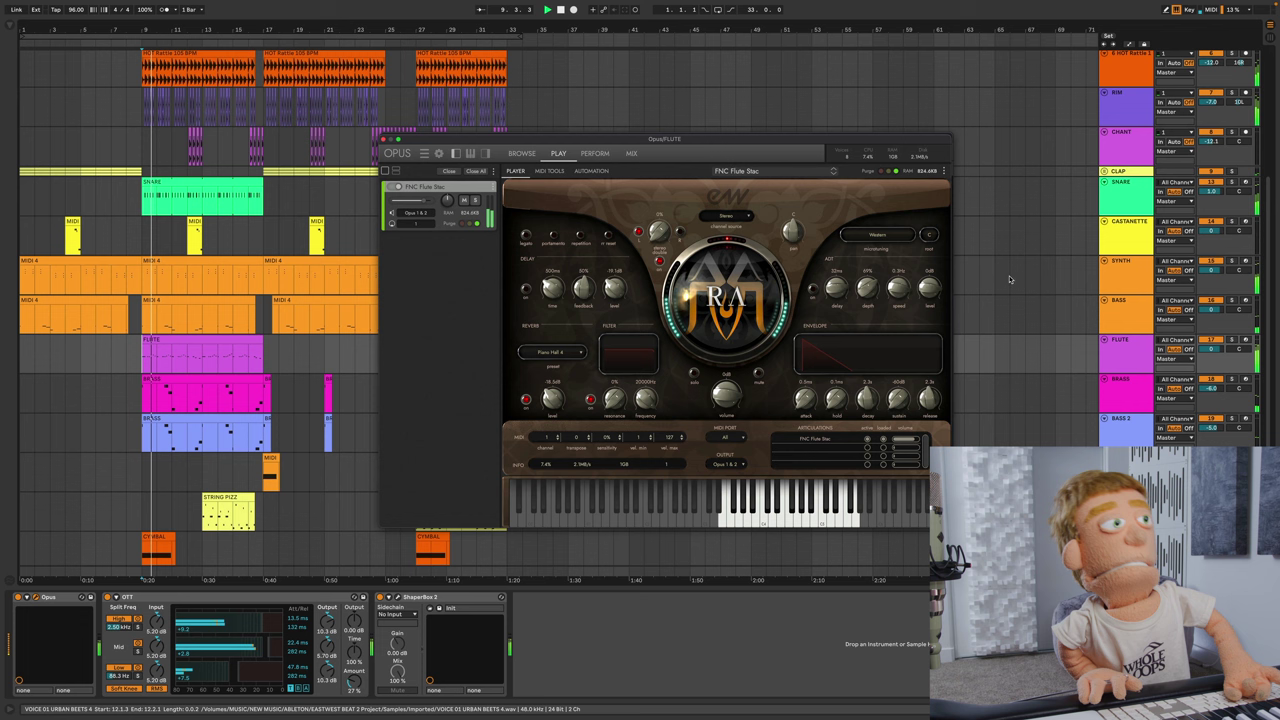
pyautogui.moveTo(1211, 507); pyautogui.dragTo(1211, 516)
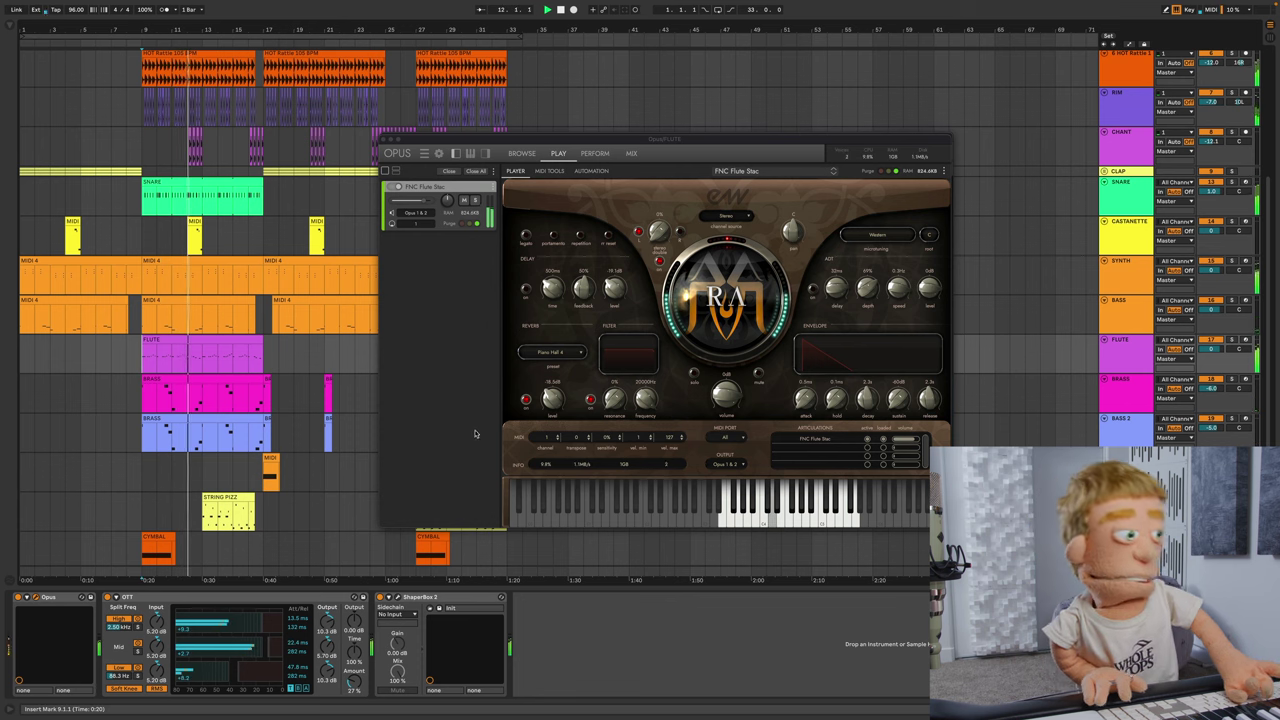
# Step: Add a Glue Compressor ahead of the existing plug-in on the Master track, with threshold -7.94 dB, makeup 0.63 dB and dry/wet about 49%
pyautogui.scroll(-1, 640, 310)
pyautogui.click(1125, 570)
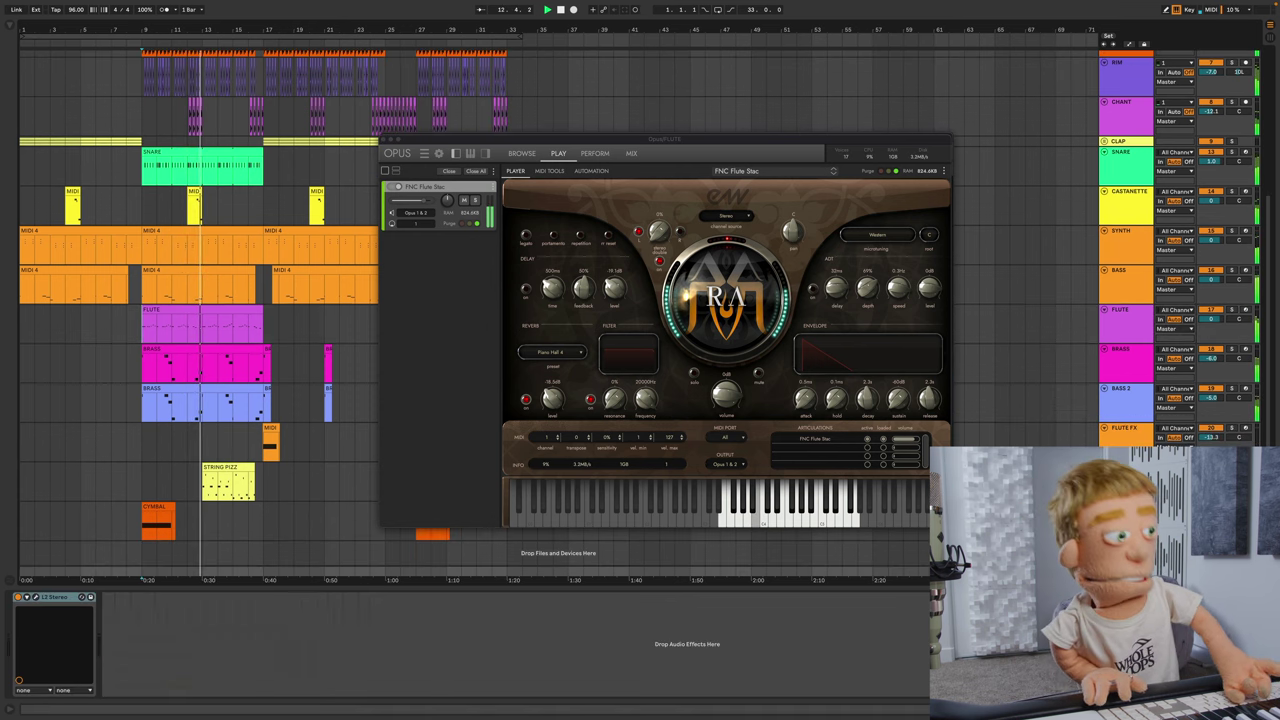
pyautogui.click(17, 17)
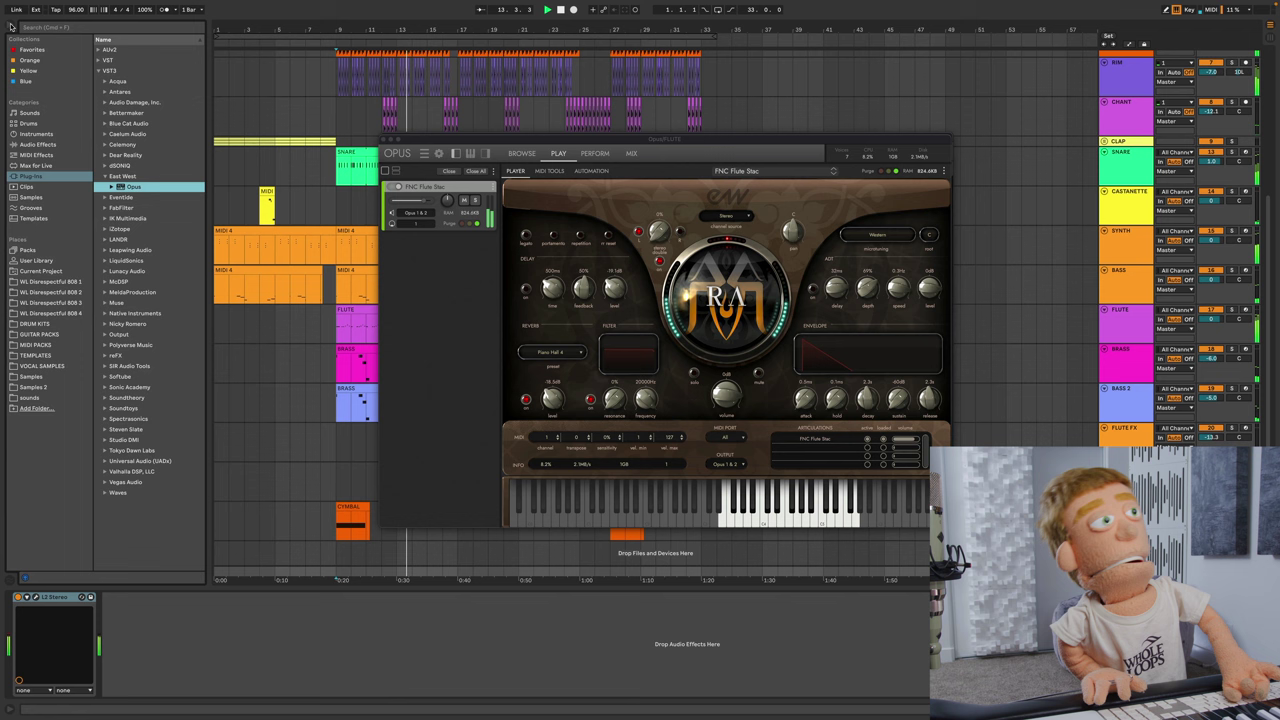
pyautogui.click(35, 144)
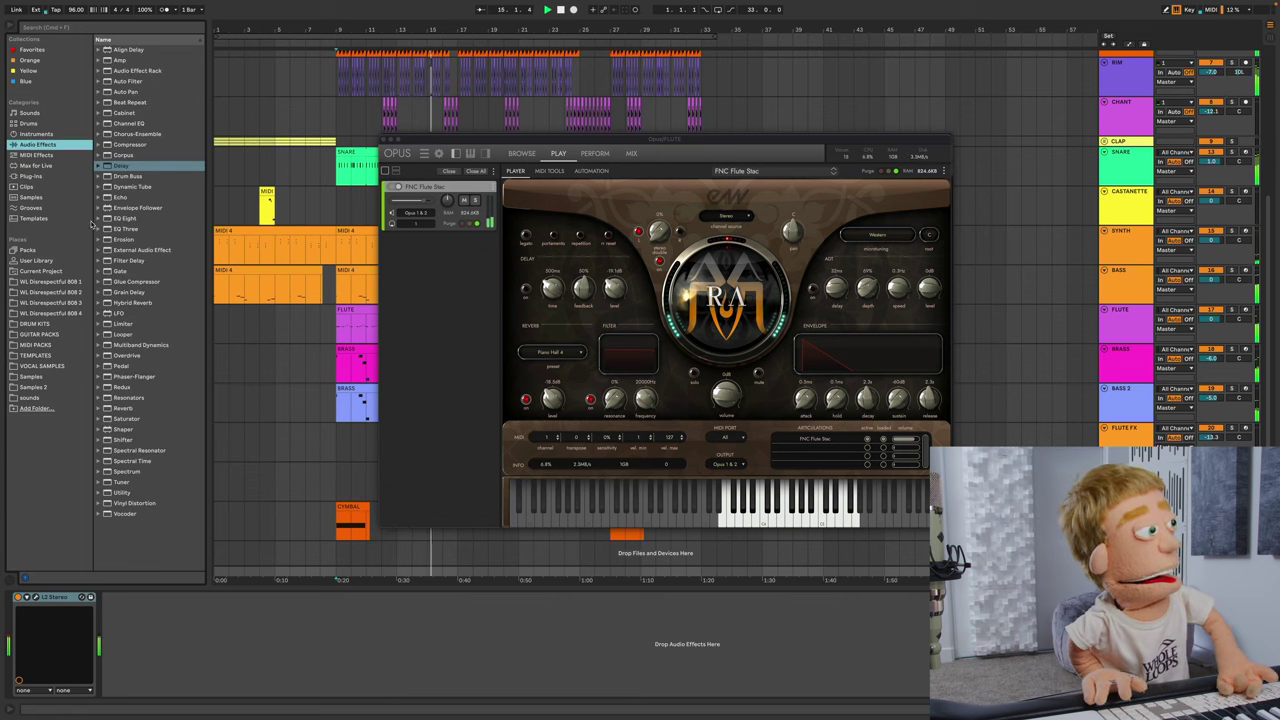
pyautogui.moveTo(112, 282); pyautogui.dragTo(28, 625)
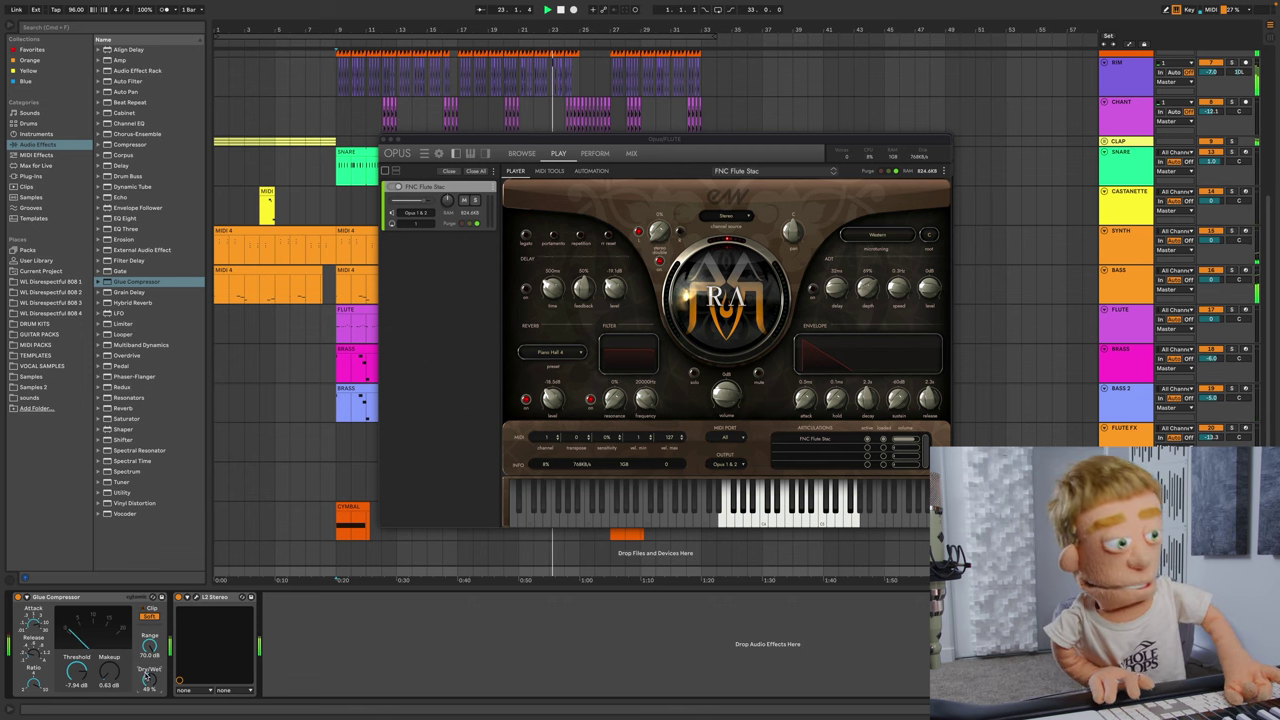
pyautogui.click(386, 142)
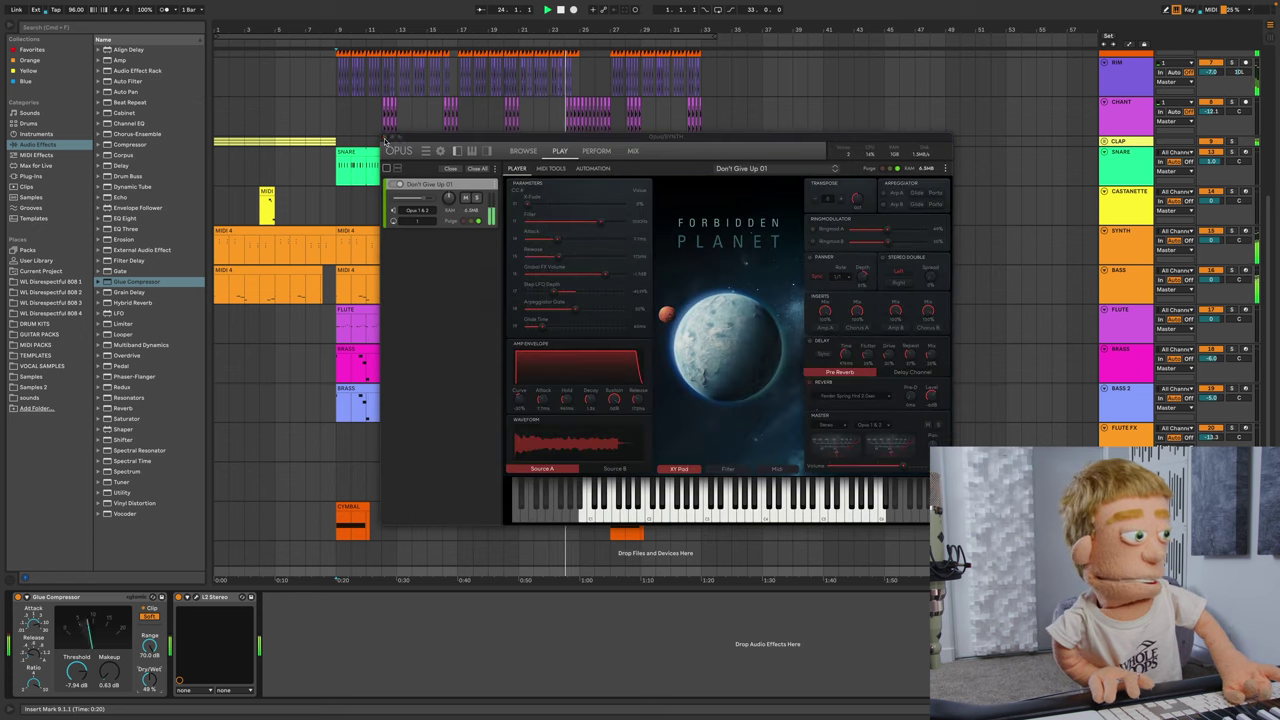
# Step: Close the synth's Opus window and look over the arrangement from the bass guitar track down to the cymbal while the beat plays
pyautogui.click(386, 142)
pyautogui.click(386, 142)
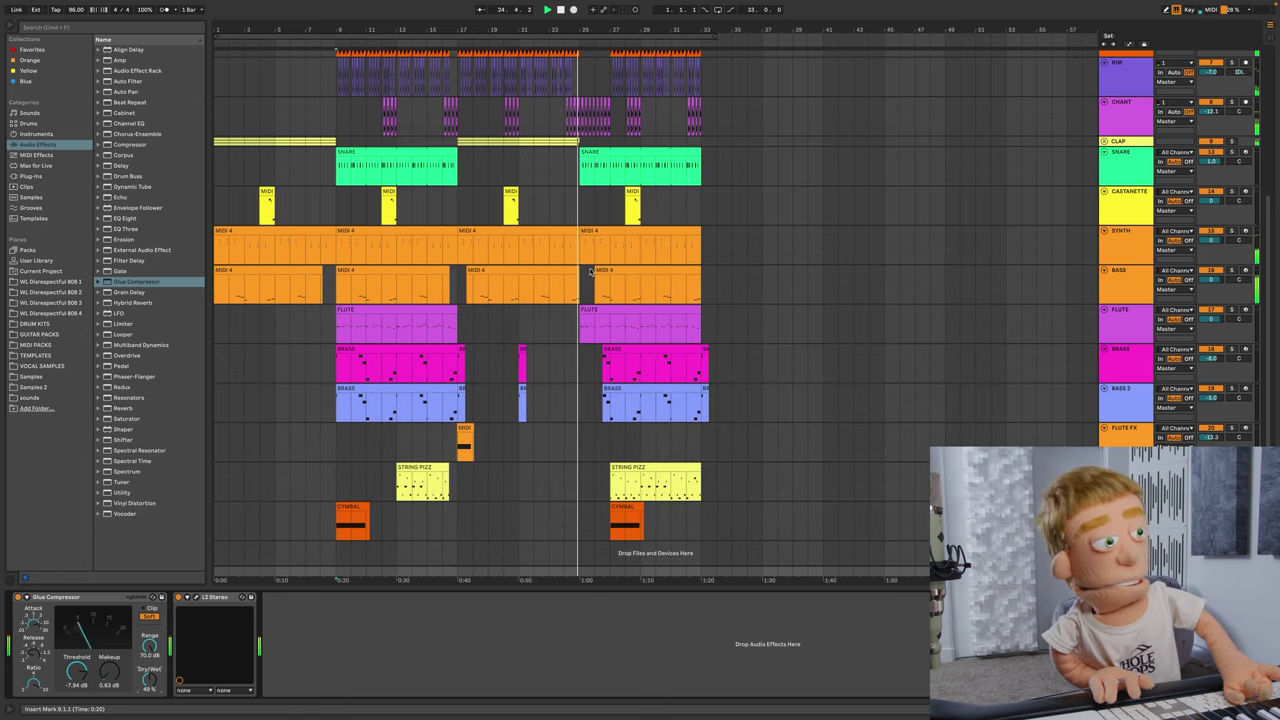
pyautogui.scroll(5, 588, 183)
pyautogui.scroll(1, 588, 183)
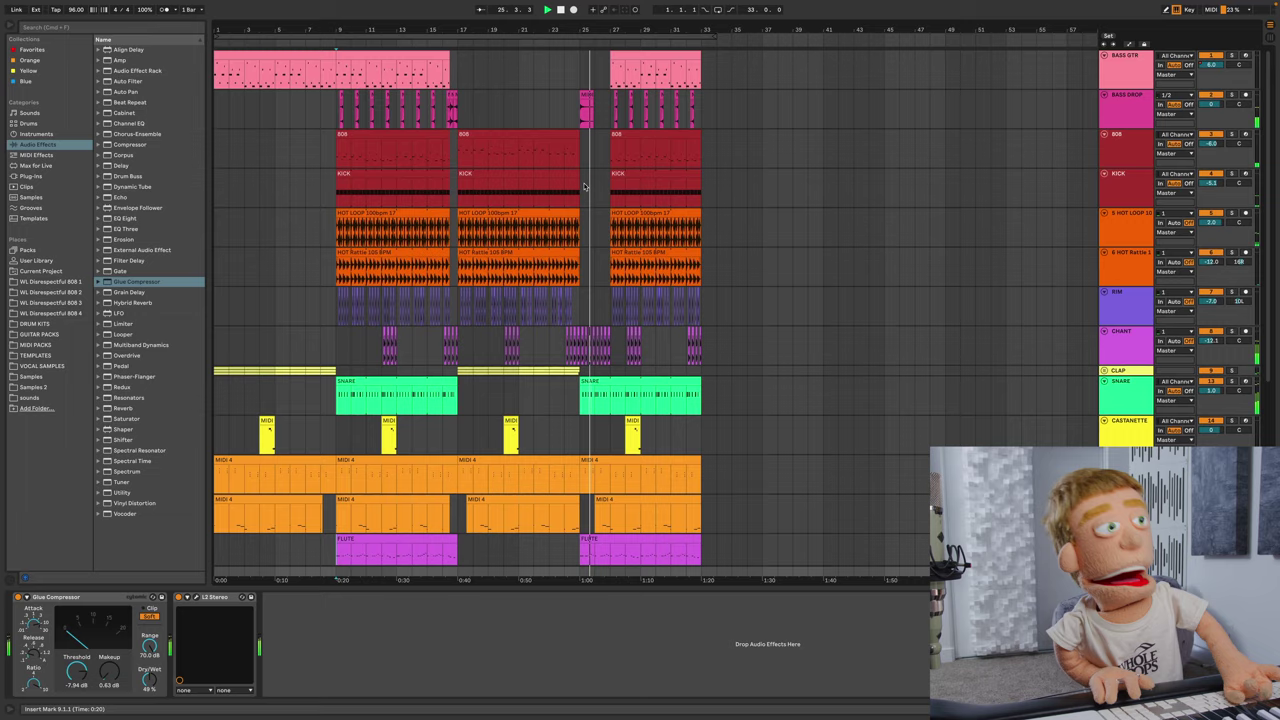
pyautogui.scroll(-6, 631, 486)
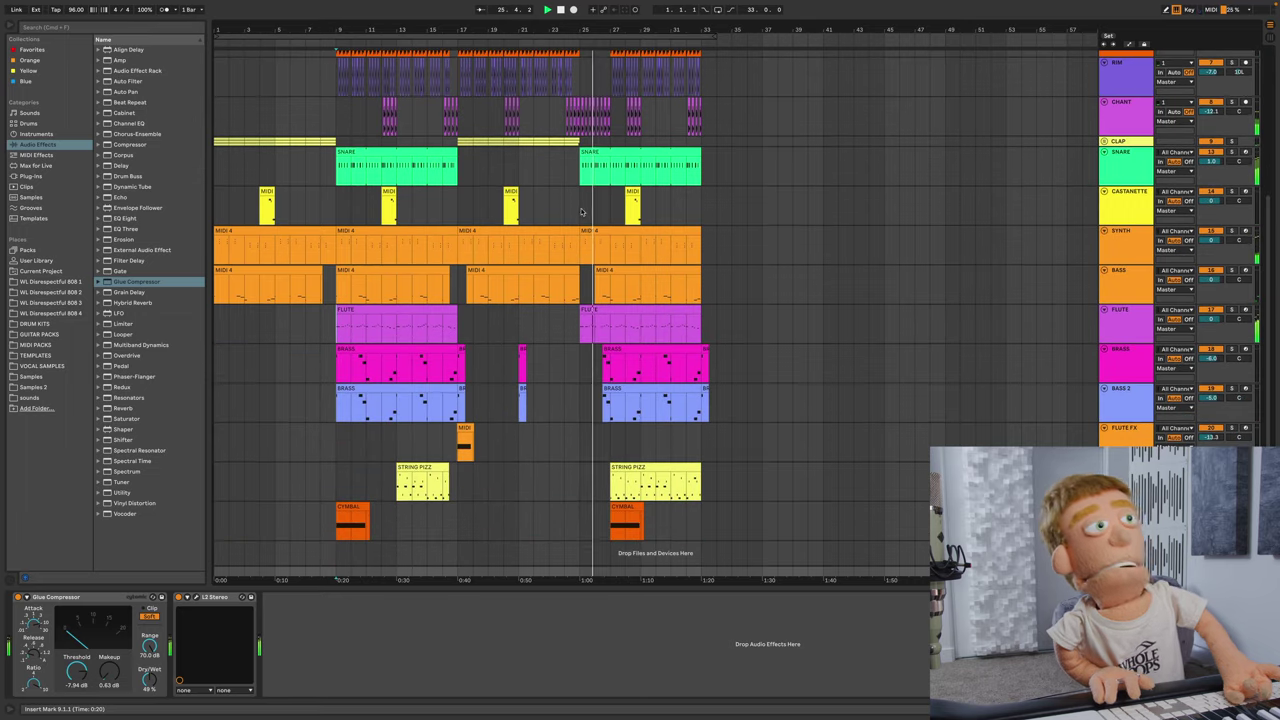
# Step: Show the Solo Violin Pizz RRx4 patch of the string pizzicato track in Opus, and close its window again
pyautogui.click(631, 486)
pyautogui.click(37, 597)
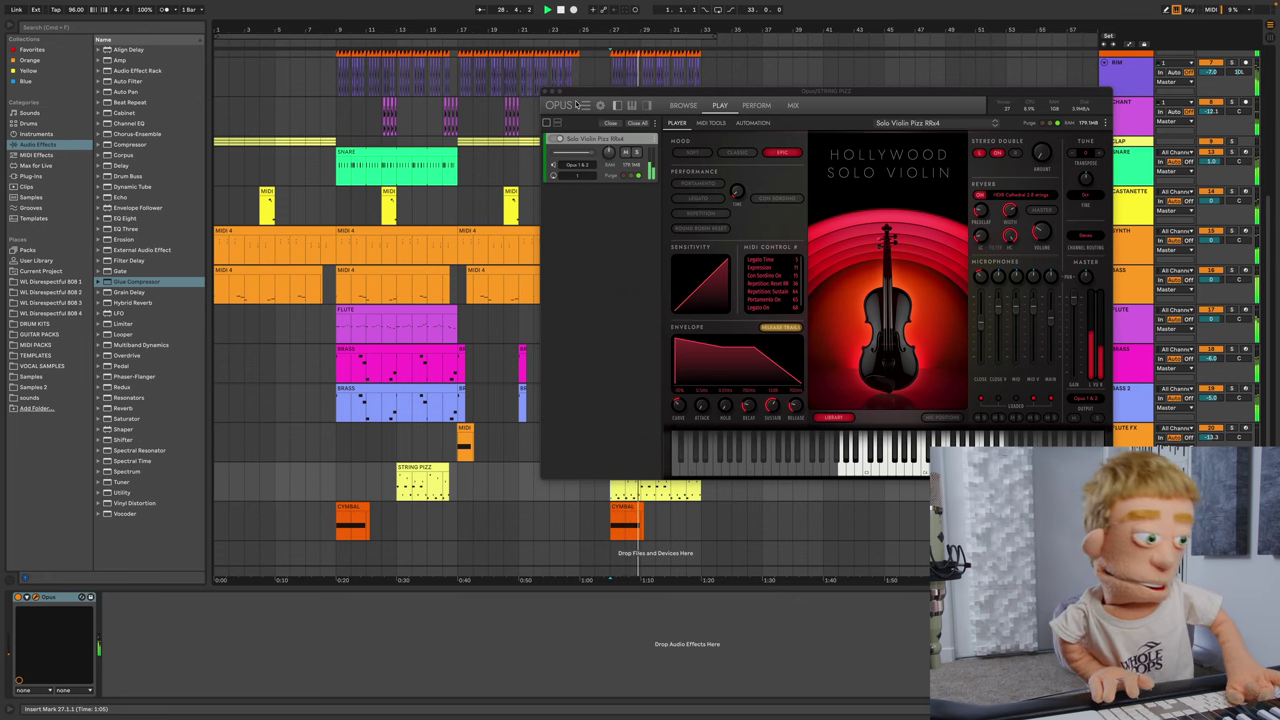
pyautogui.click(545, 92)
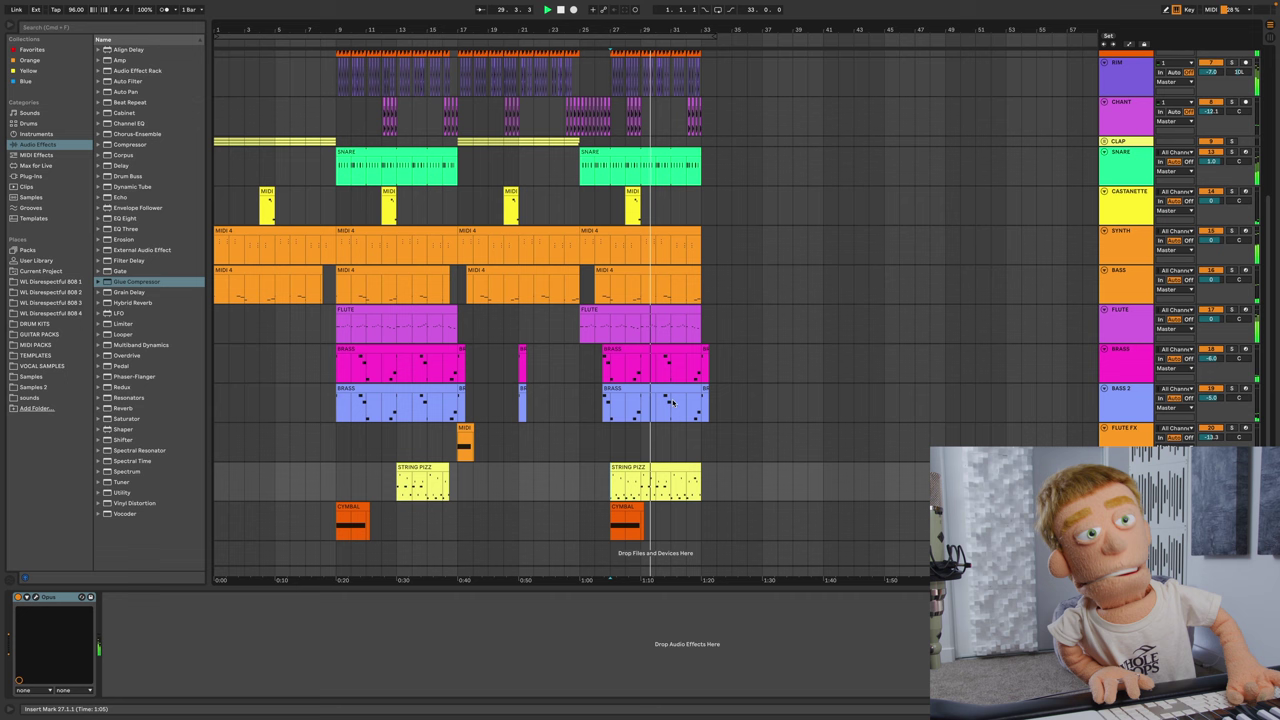
# Step: Reopen the string pizzicato track's Opus player and switch the solo violin's mood from Epic to Soft
pyautogui.click(33, 595)
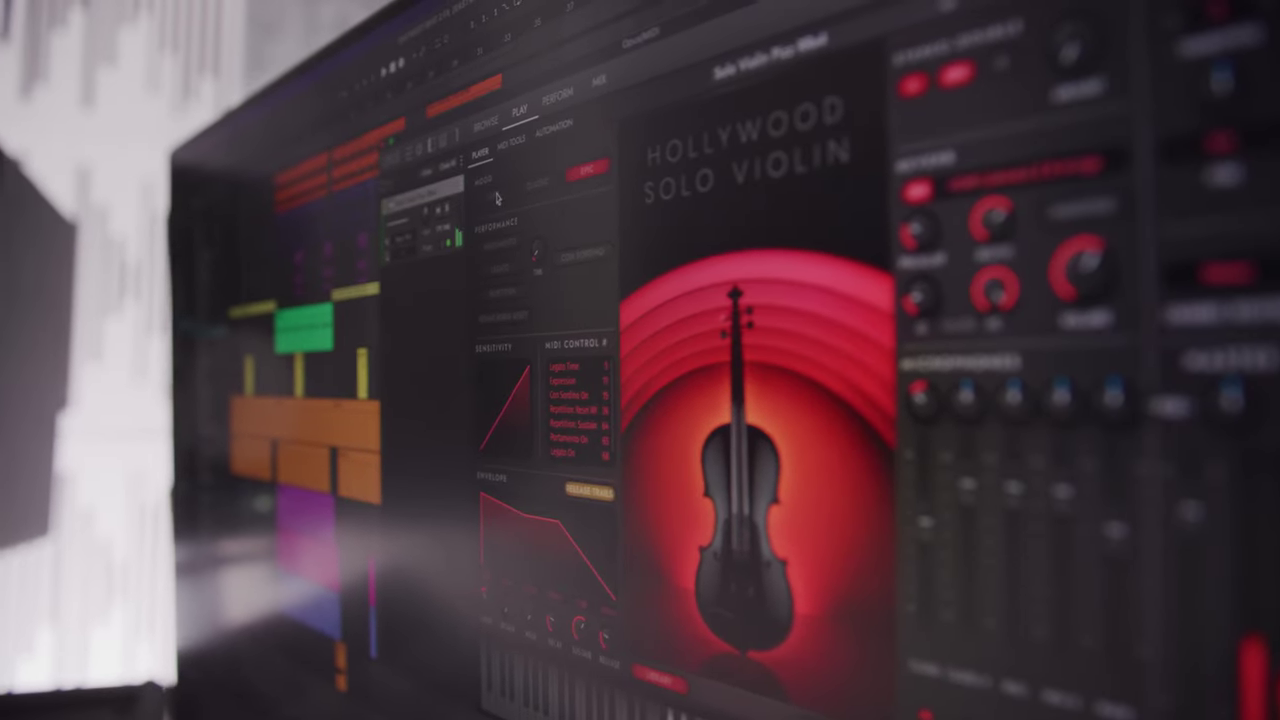
pyautogui.click(499, 198)
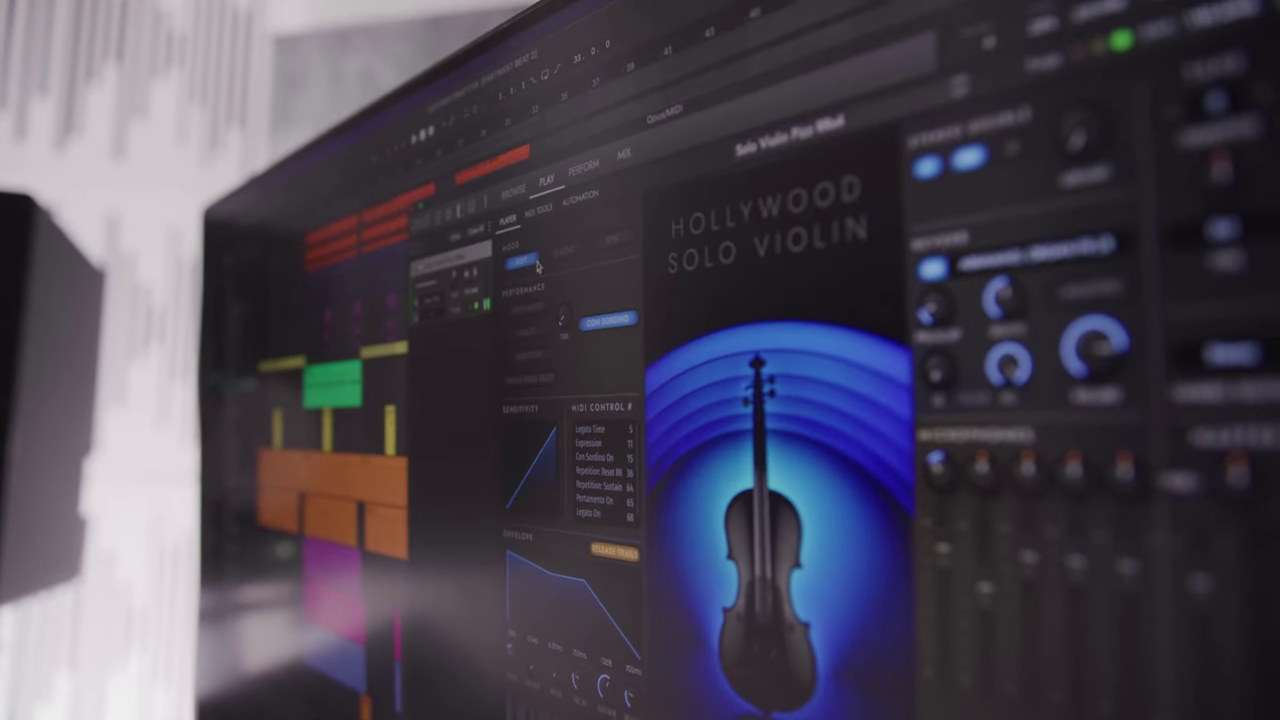